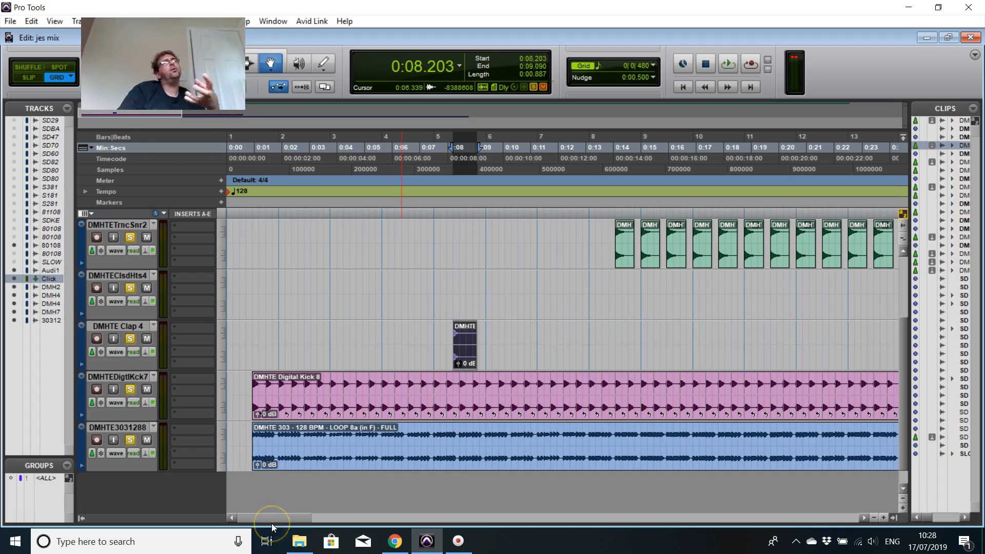
click(265, 518)
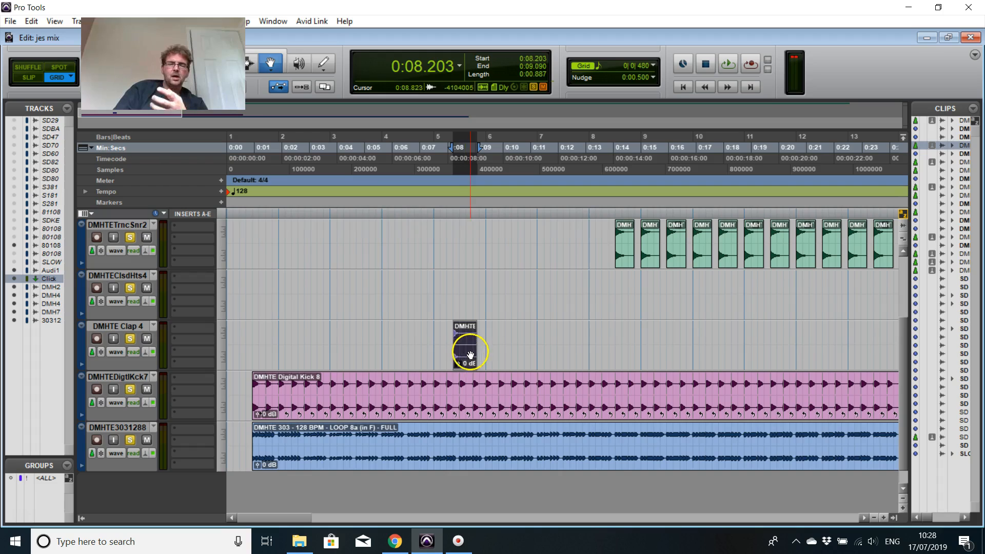
Step: Switch to Chrome and play the YouTube video "Trance Classics: The Biggest Trance Hits Of All Time - CD1" from the beginning
mouse_move(394, 546)
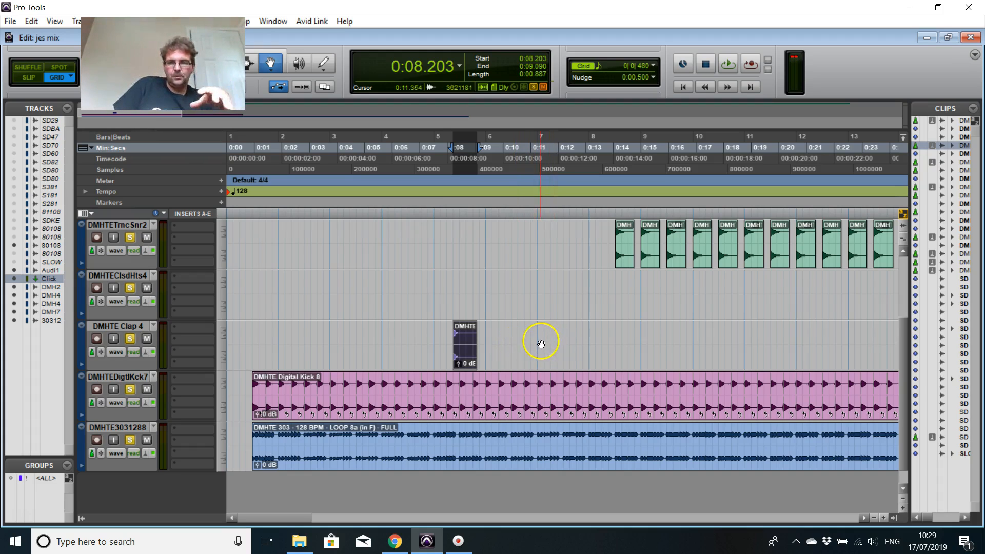
click(402, 543)
click(393, 6)
scroll(283, 333, down, 10)
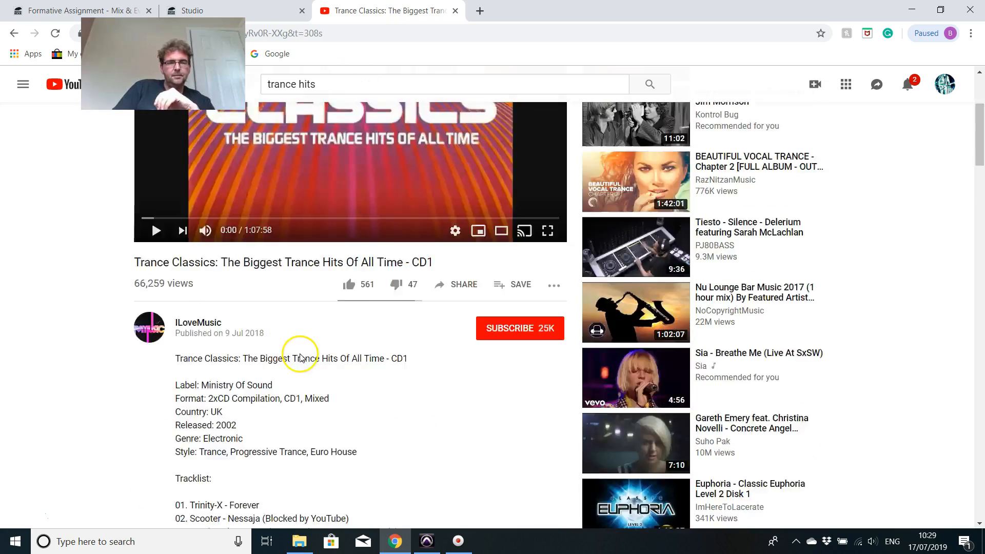
scroll(226, 251, up, 1)
scroll(280, 256, up, 9)
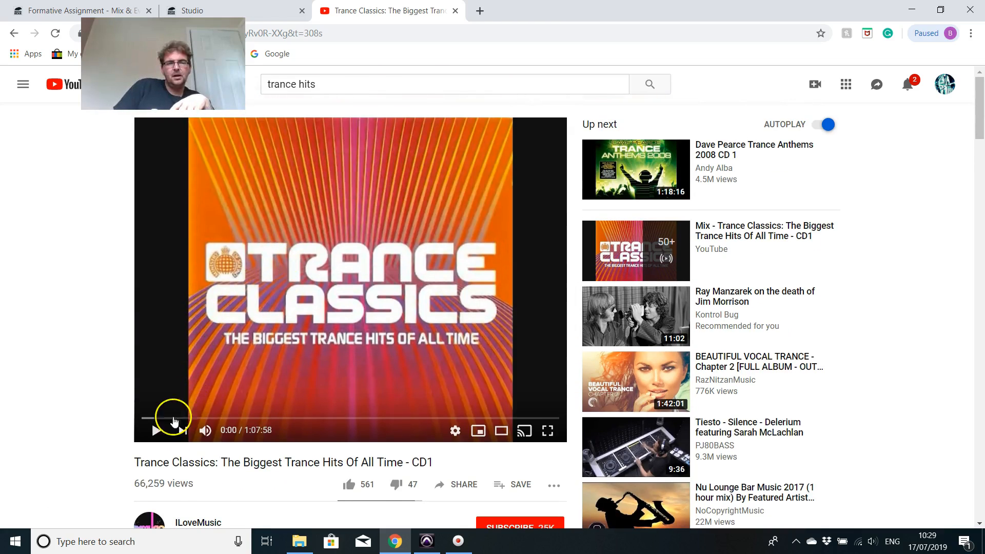
click(143, 419)
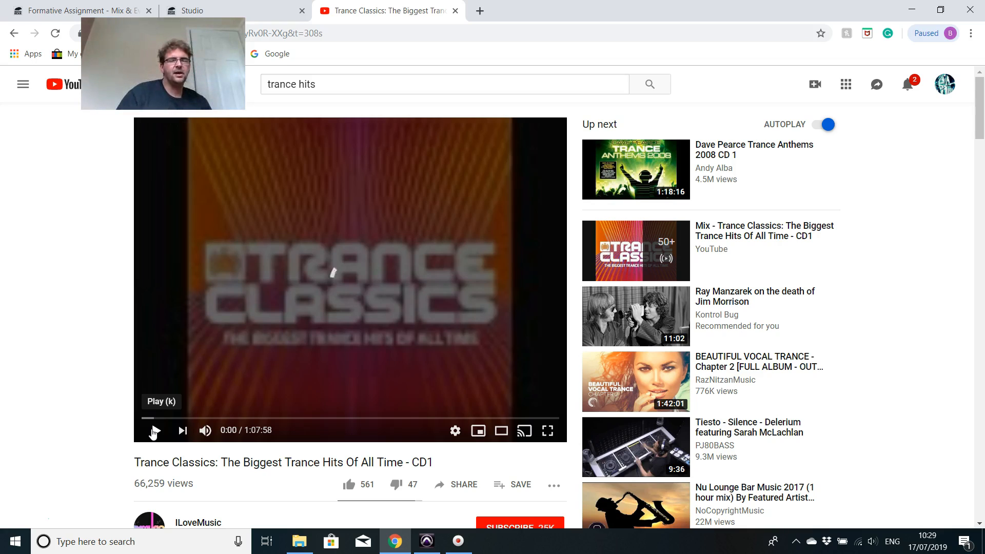
click(155, 431)
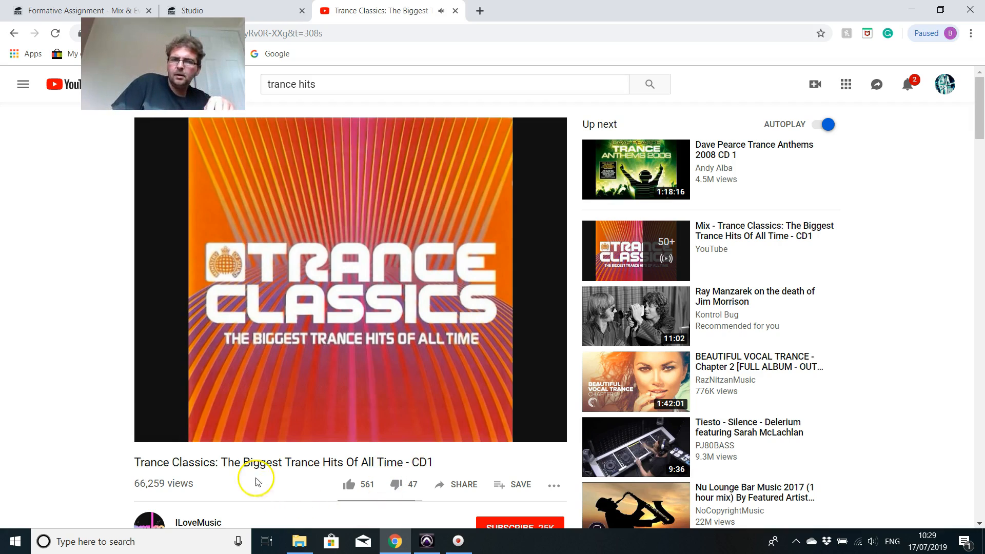
Step: Pause the trance reference video and switch back to Pro Tools
mouse_move(153, 426)
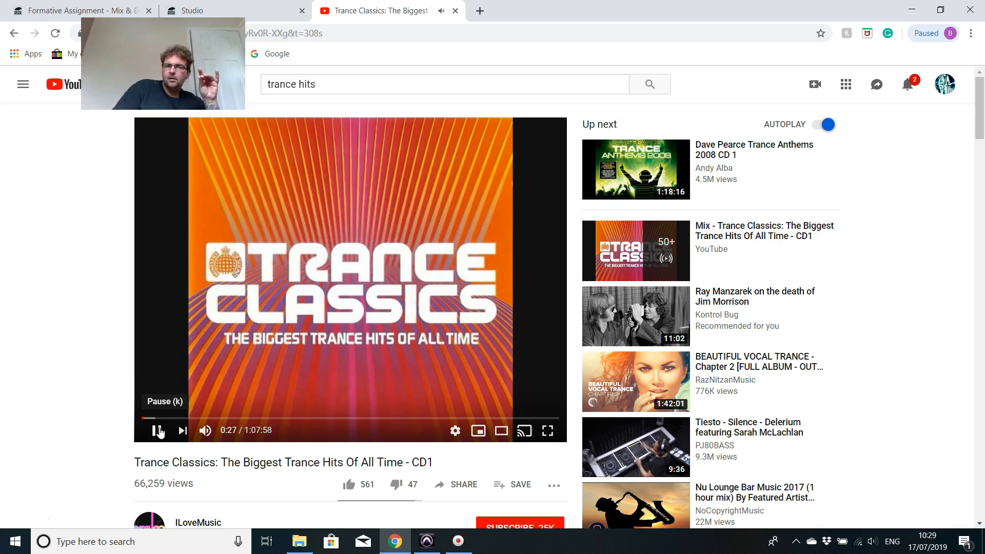
click(157, 431)
click(458, 541)
click(426, 541)
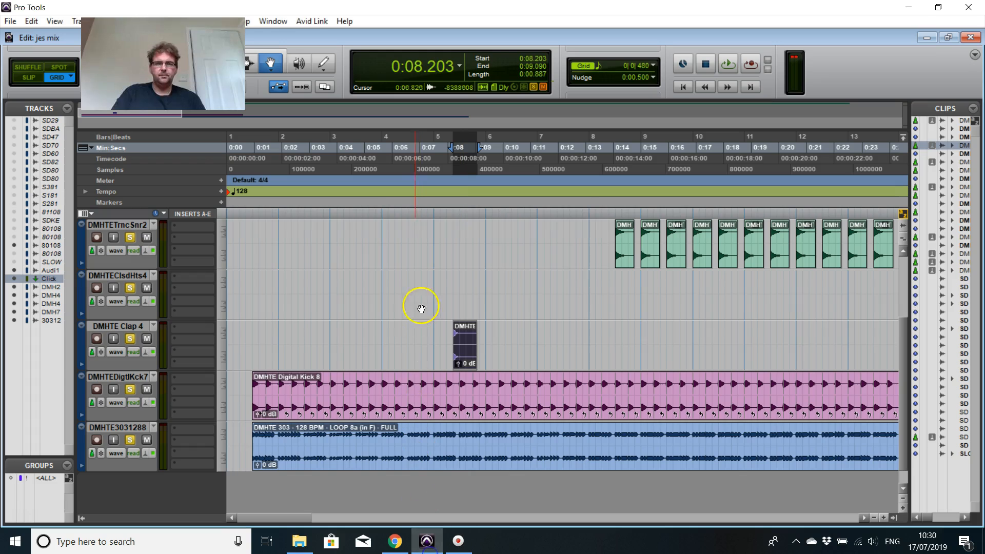
Step: Move the clip on the DMHTE Clap 4 track to 0:13.125 and play the session from the start
click(684, 87)
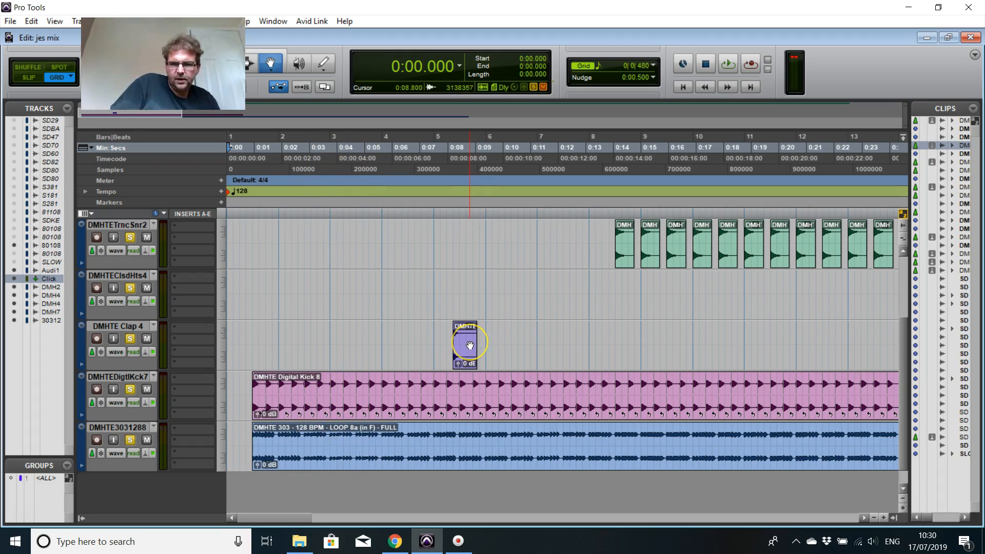
drag(468, 343, 597, 336)
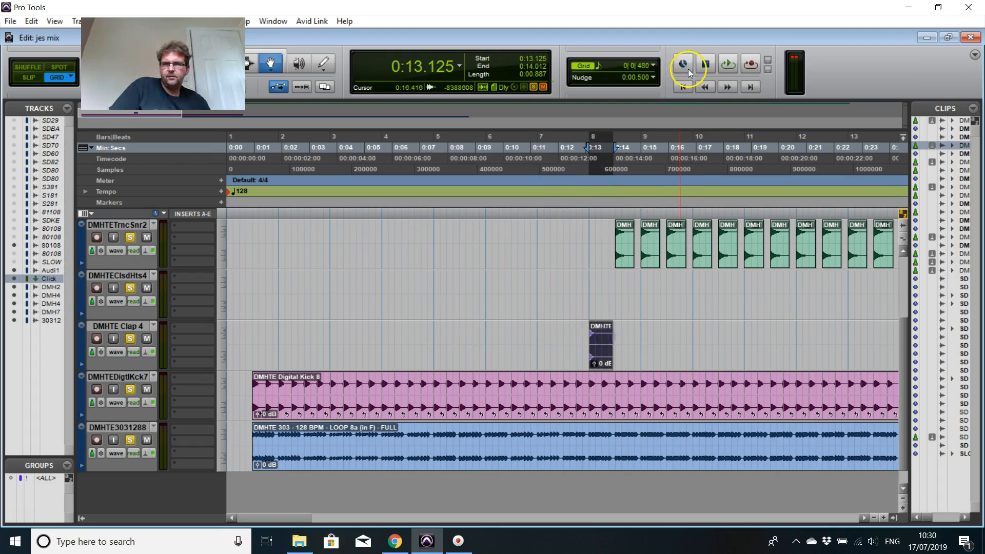
click(683, 87)
click(721, 65)
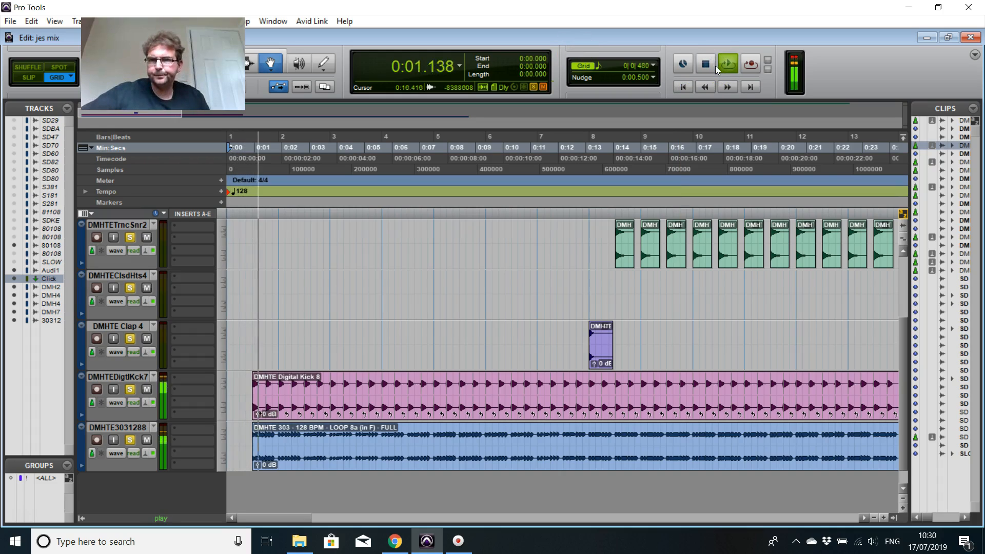
click(706, 65)
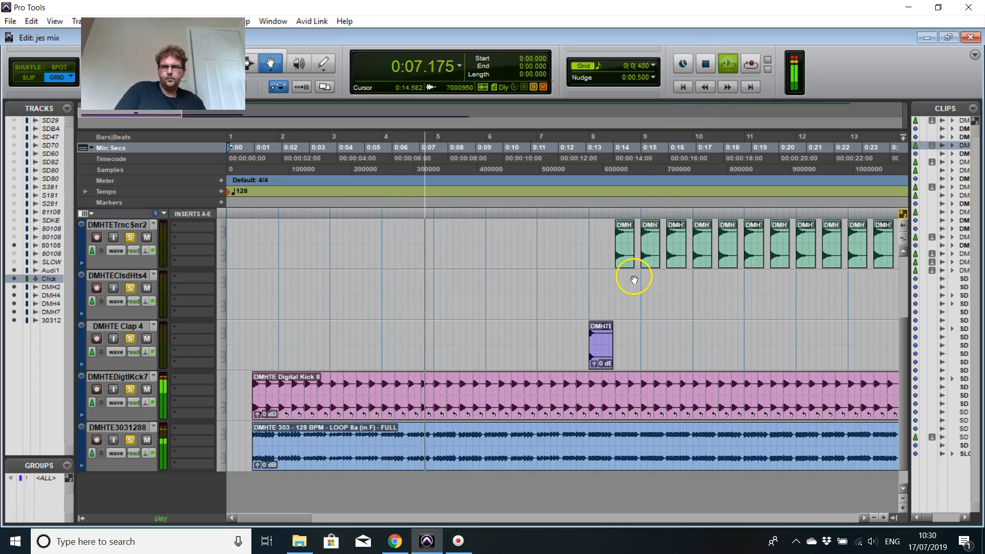
Step: Move the clap clip to 0:16.406 on its track and stop playback
drag(599, 347, 692, 346)
key(space)
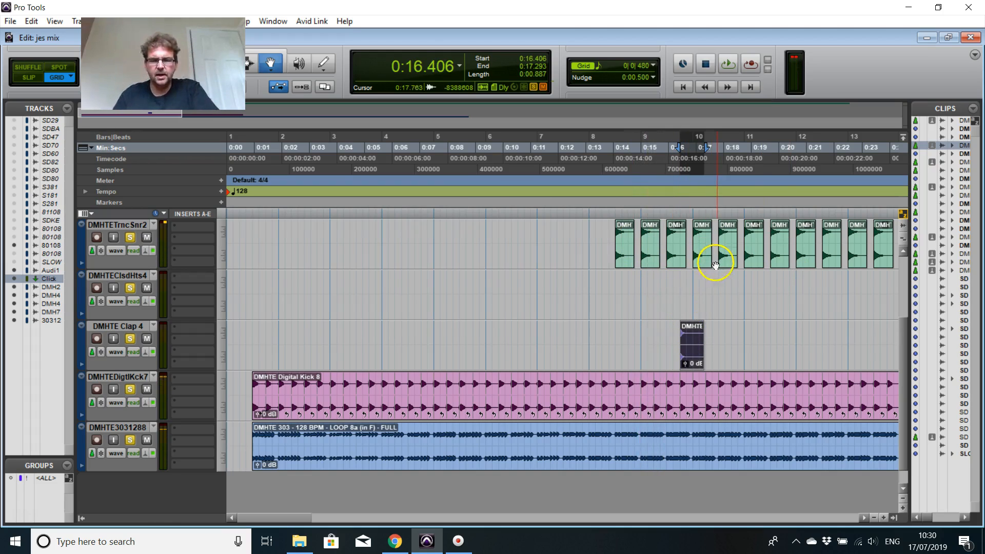
Step: Take the DMHTETrncSnr2 track out of solo and play back the section at the clap clip
click(130, 237)
key(space)
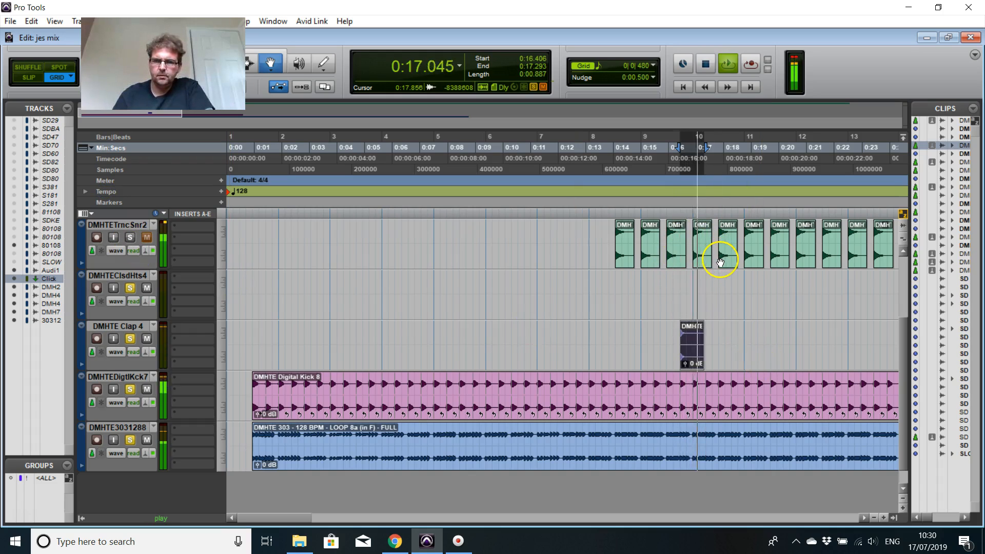
key(space)
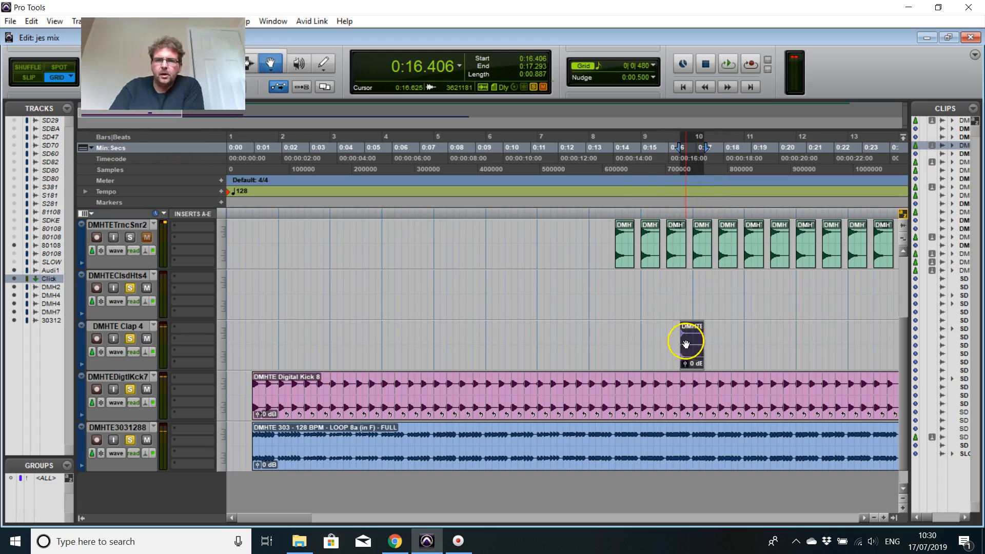
Step: Bring up the Workspace browser with the Driftmoon Hybrid Trance Essentials samples and review its DMHTE Drums folder
click(628, 251)
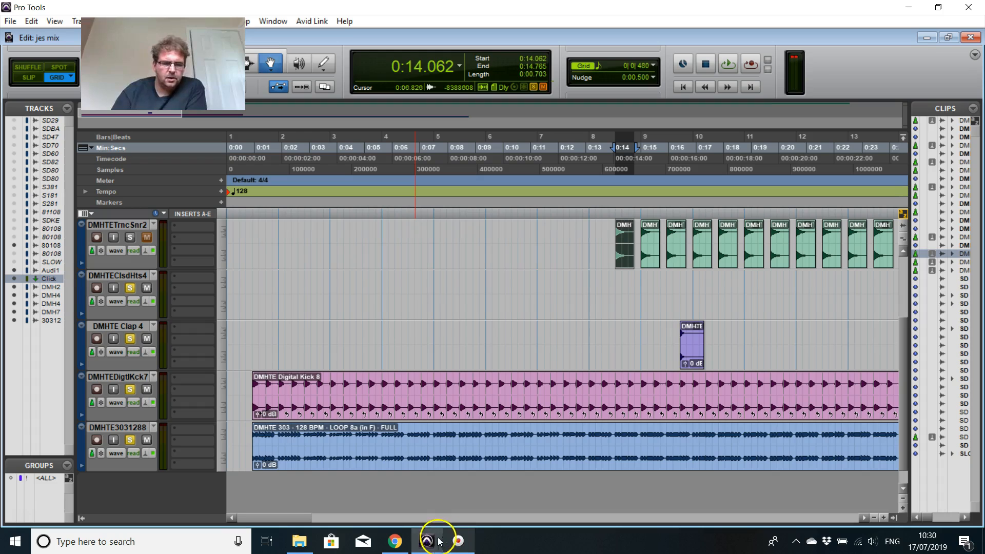
click(418, 536)
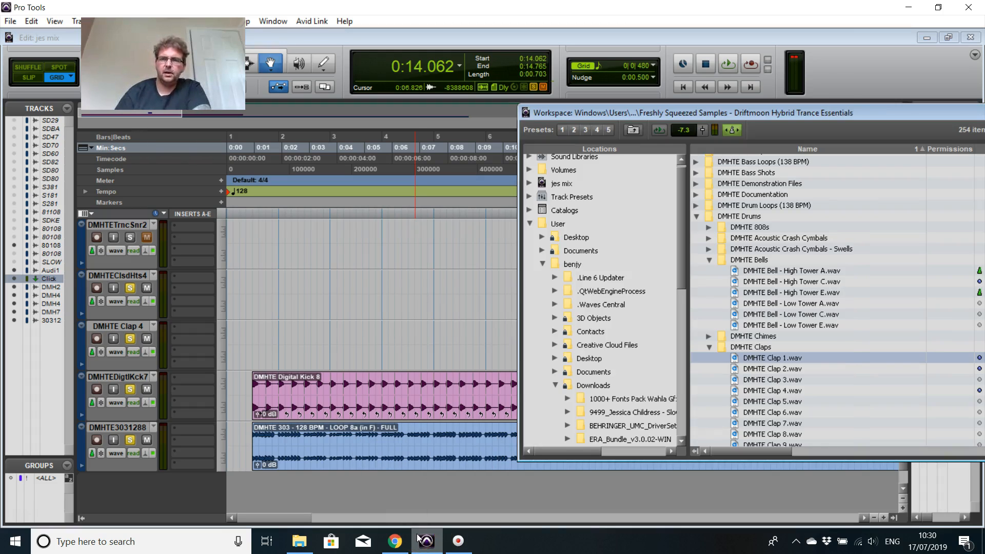
mouse_move(845, 109)
mouse_down()
mouse_move(747, 91)
mouse_move(632, 98)
mouse_up()
scroll(551, 333, up, 1)
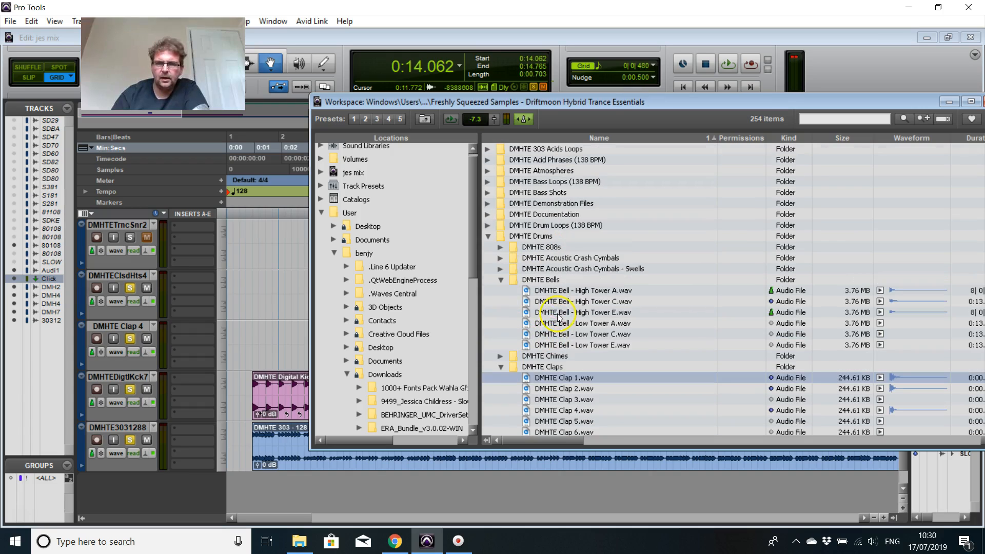
click(488, 236)
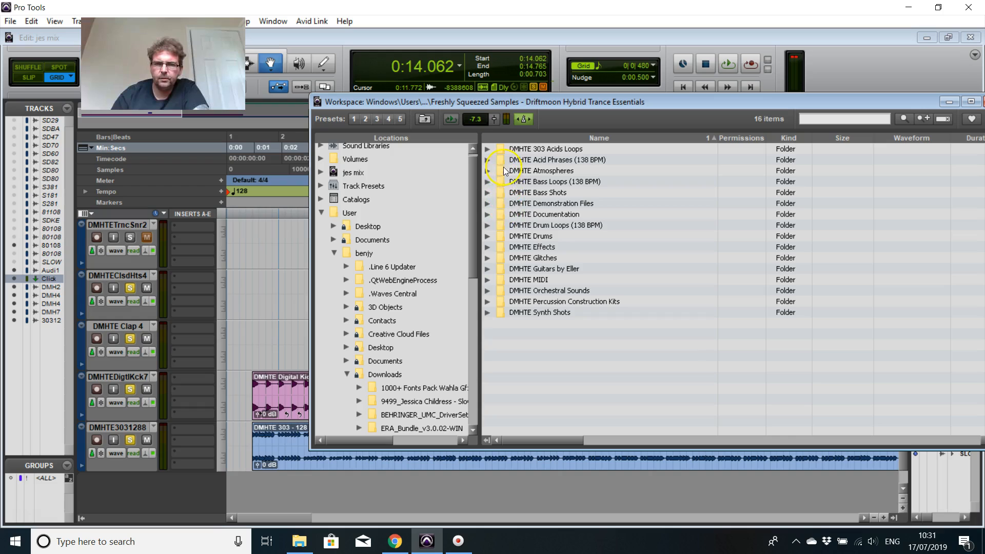
click(488, 237)
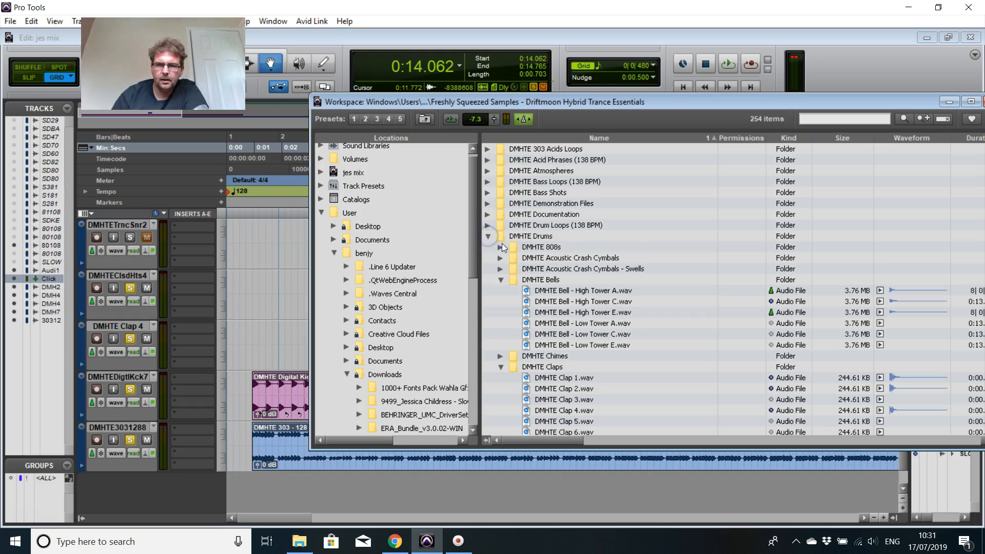
Step: Collapse the DMHTE Bells and DMHTE Claps folders to reach the samples in DMHTE Closed Hats
scroll(502, 251, down, 1)
click(500, 249)
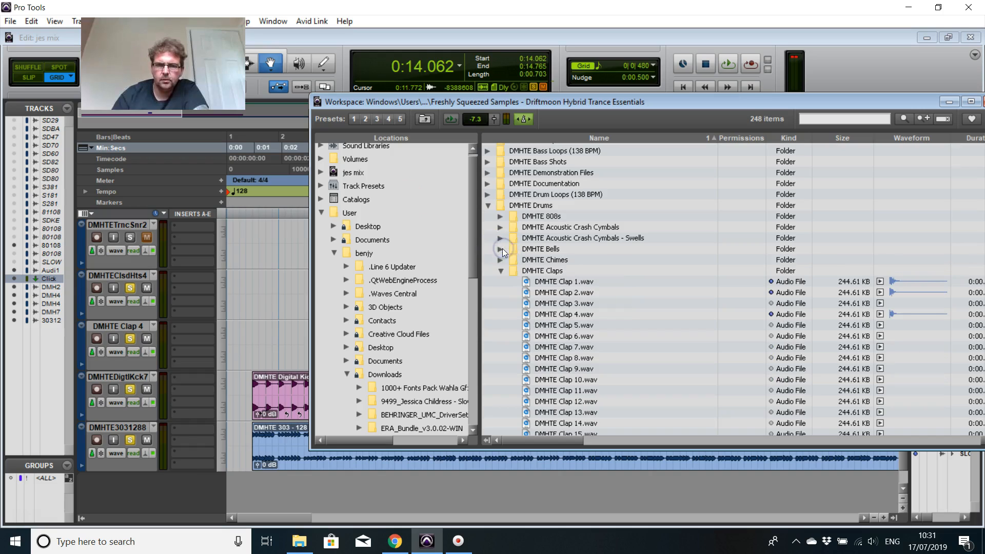
click(502, 270)
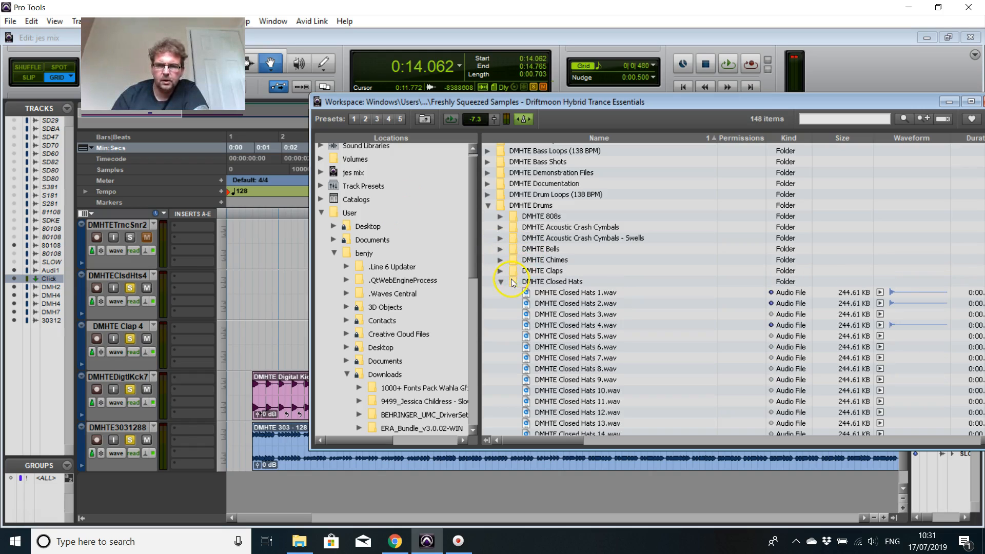
scroll(674, 312, down, 2)
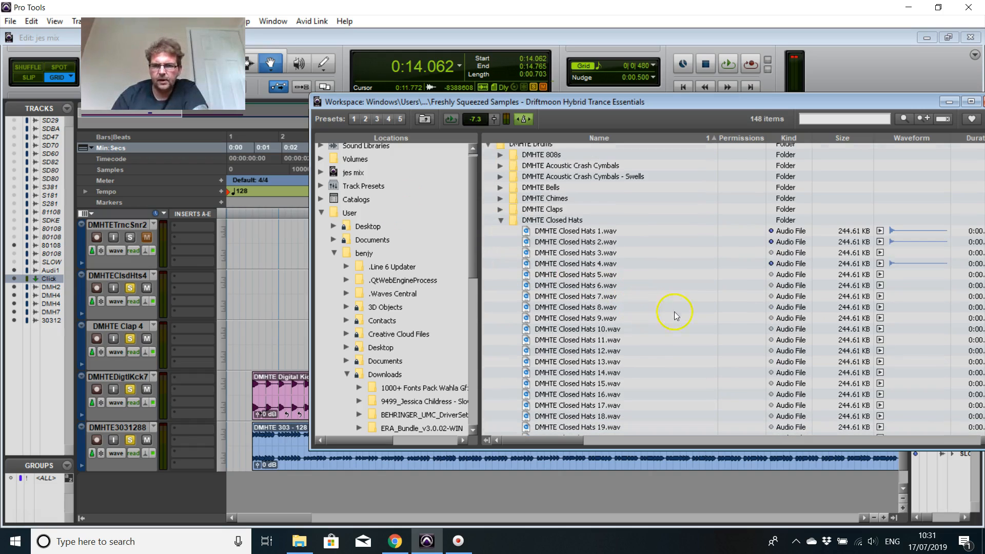
Step: Audition the DMHTE Closed Hats samples 10, 12, 13, 14, 15, 17 and 1
click(879, 328)
click(880, 351)
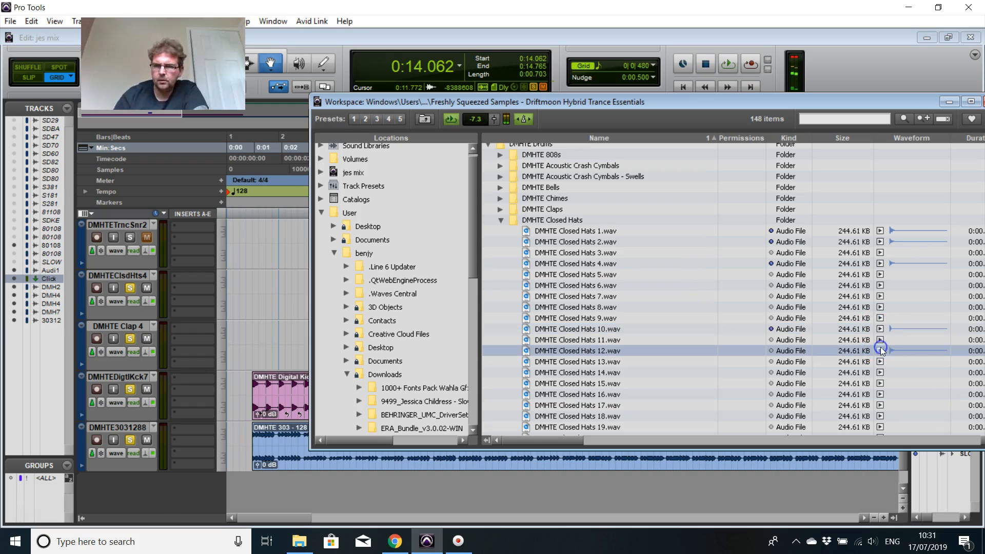
click(880, 361)
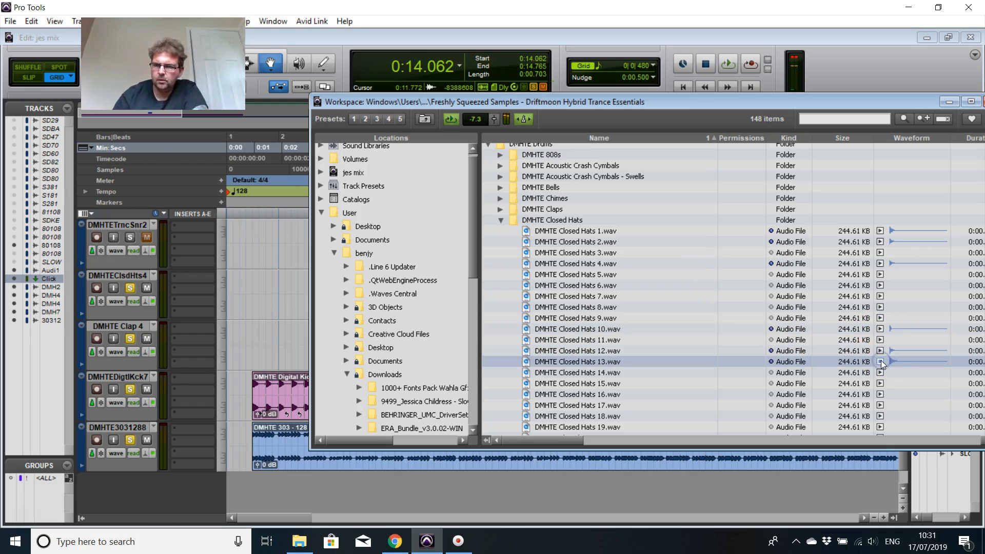
click(879, 370)
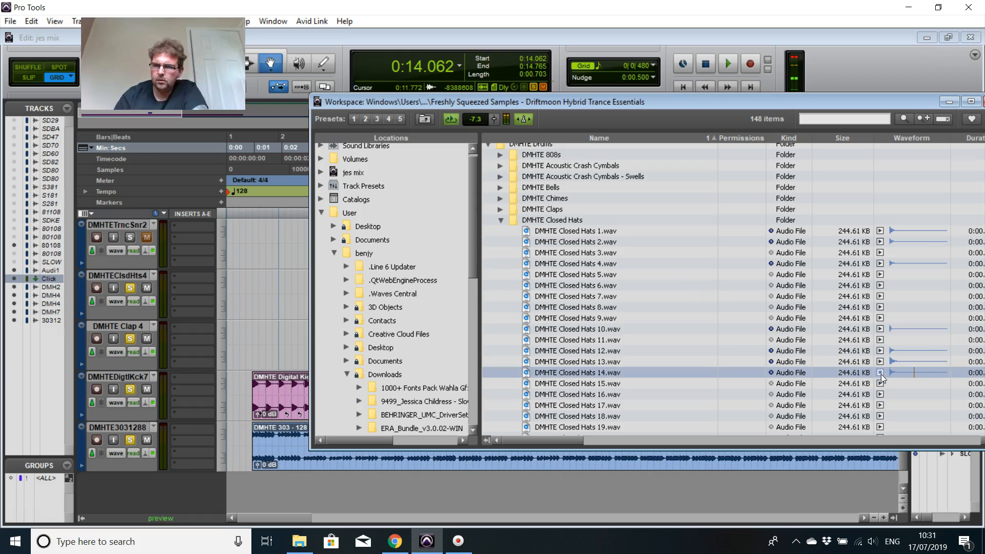
click(880, 383)
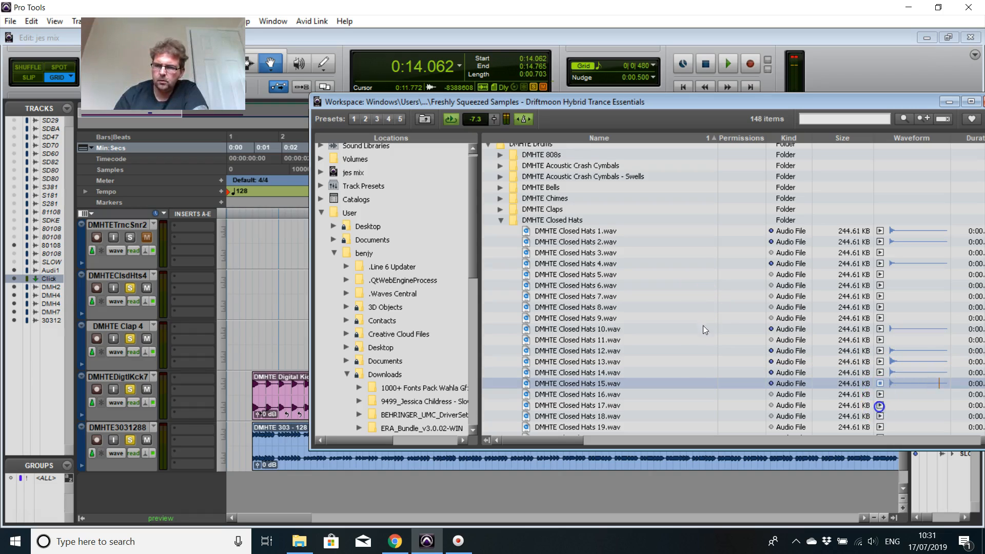
click(878, 405)
click(880, 231)
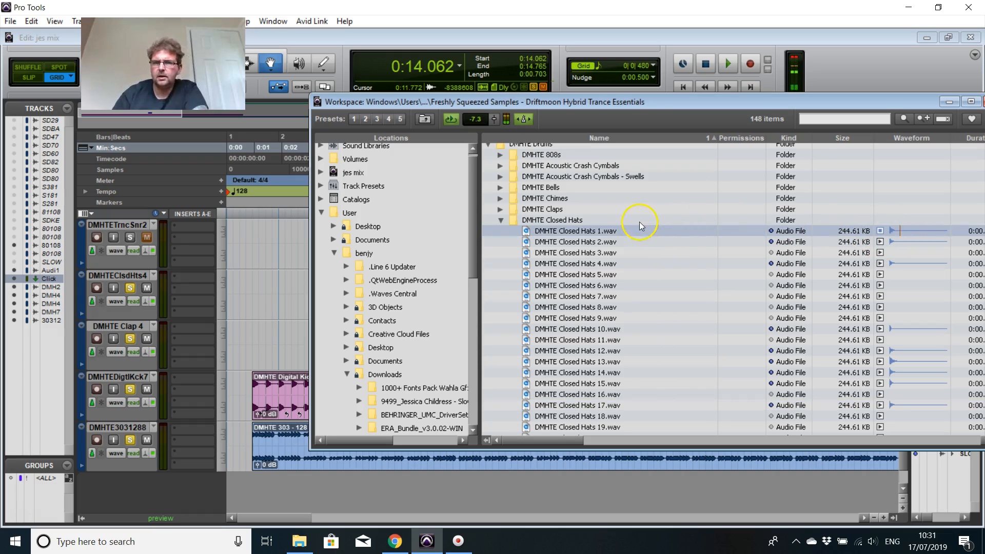
Step: Place DMHTE Closed Hats 1.wav on the DMHTEClsdHts4 track at 0:01.171 and put the sample browser away
drag(633, 102, 854, 73)
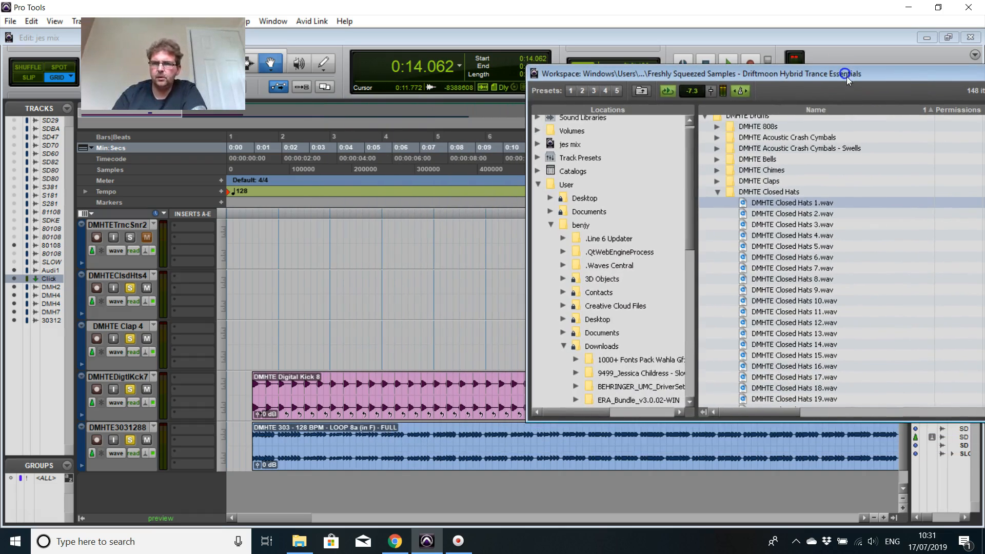
drag(517, 248, 263, 355)
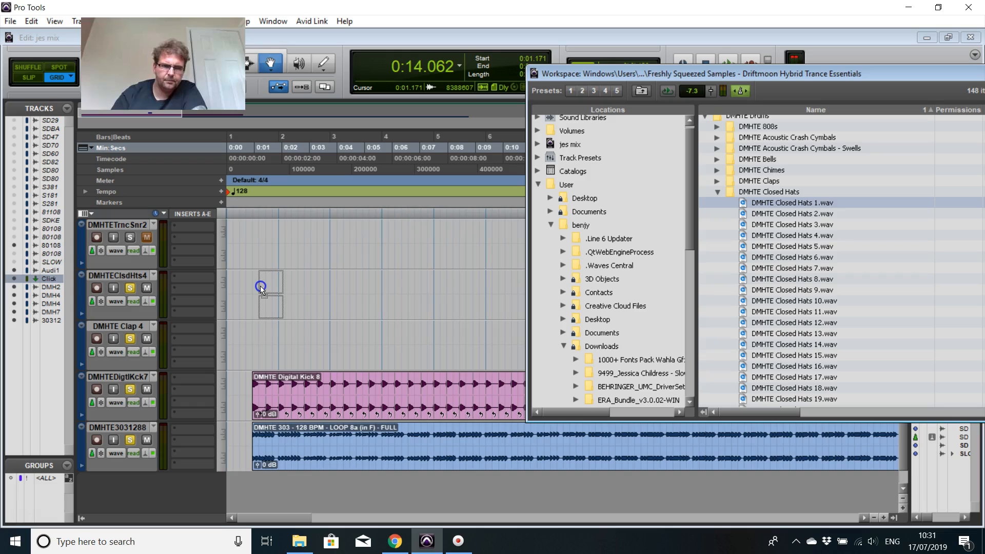
click(260, 285)
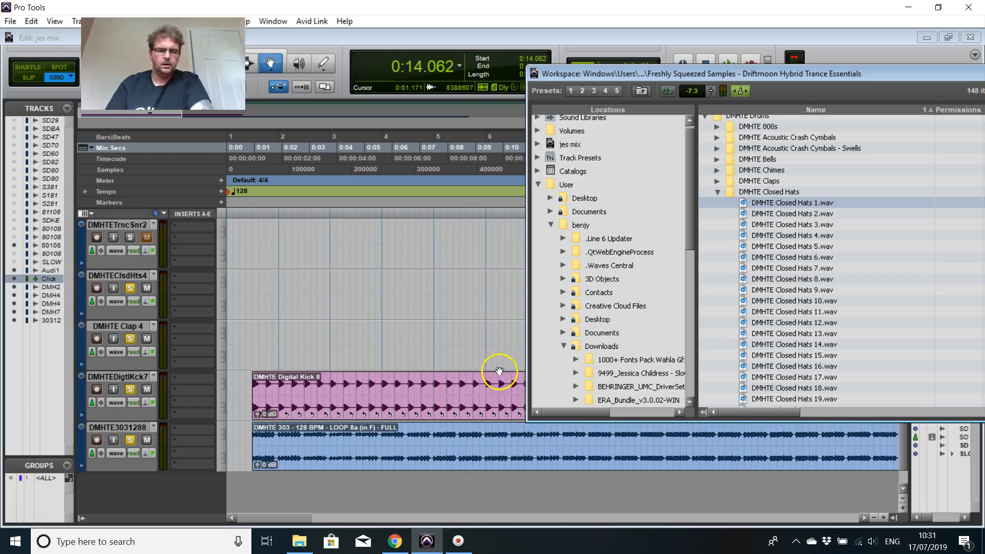
key(ctrl+z)
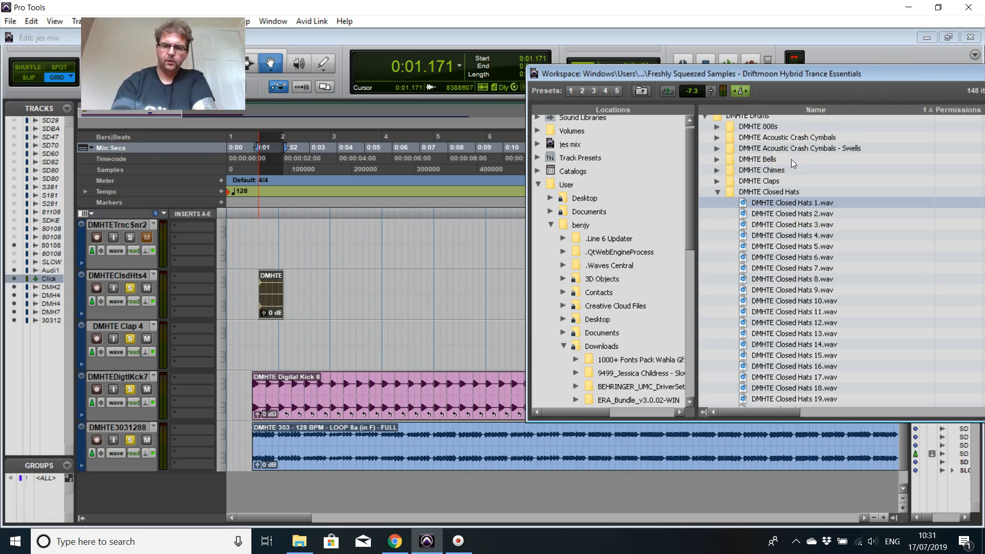
key(alt+semicolon)
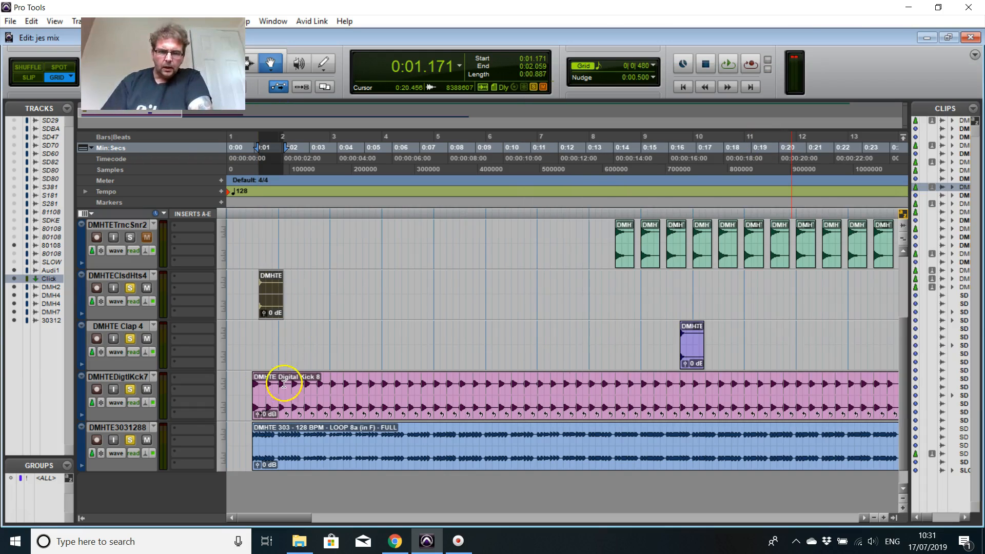
Step: Trim the end of the DMHTE Closed Hats 1 clip back to 0:01.640, leaving it 0:00.468 long
key(t)
key(t)
key(t)
key(t)
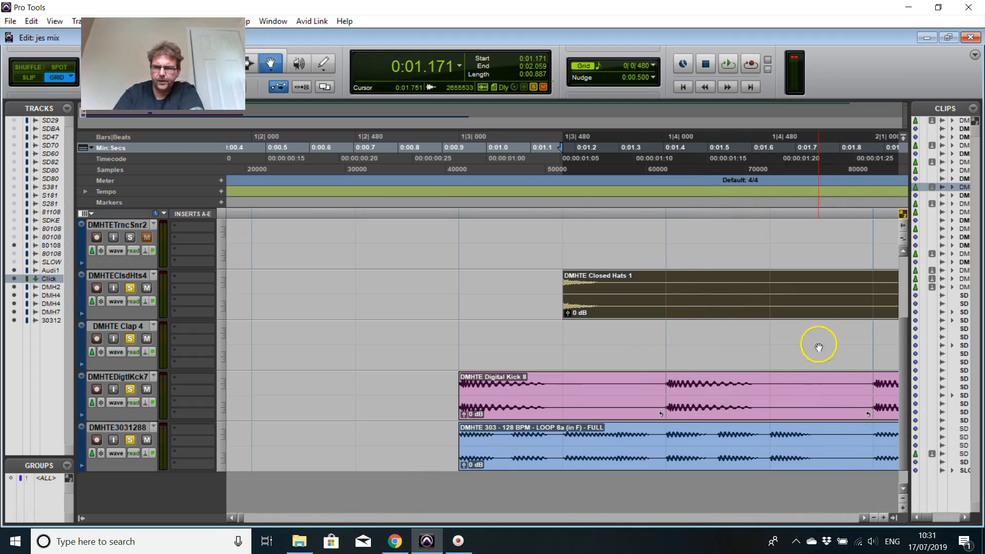
key(r)
key(r)
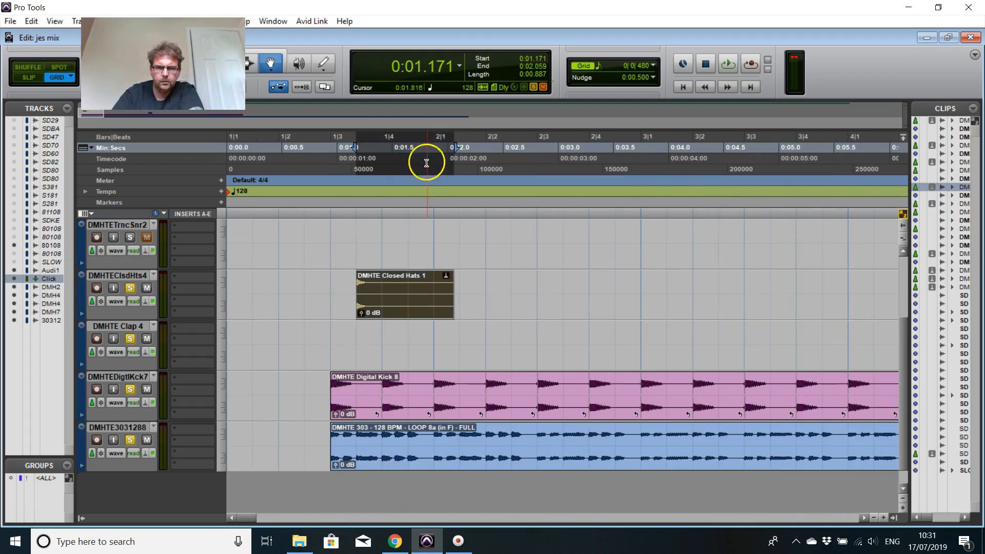
drag(163, 64, 82, 128)
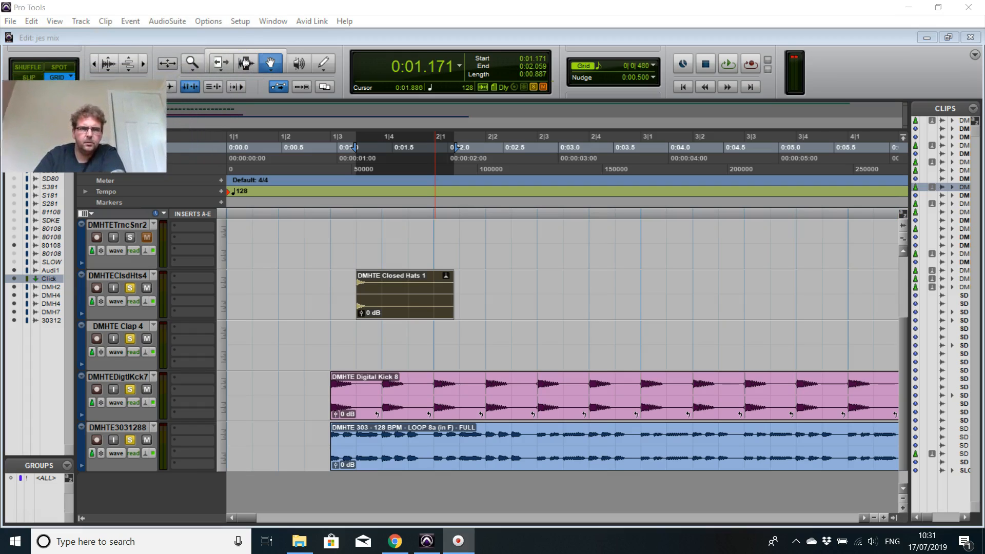
click(219, 61)
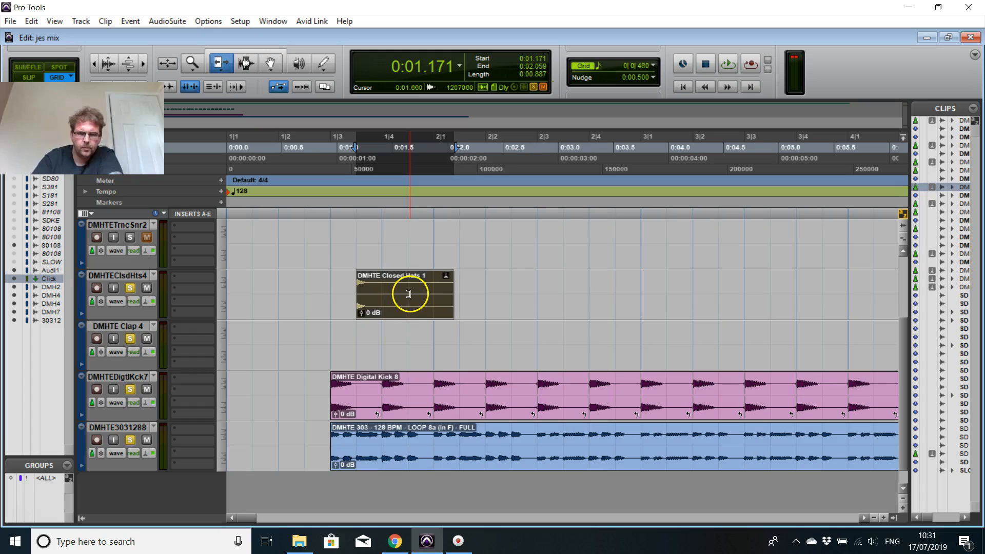
drag(409, 293, 417, 294)
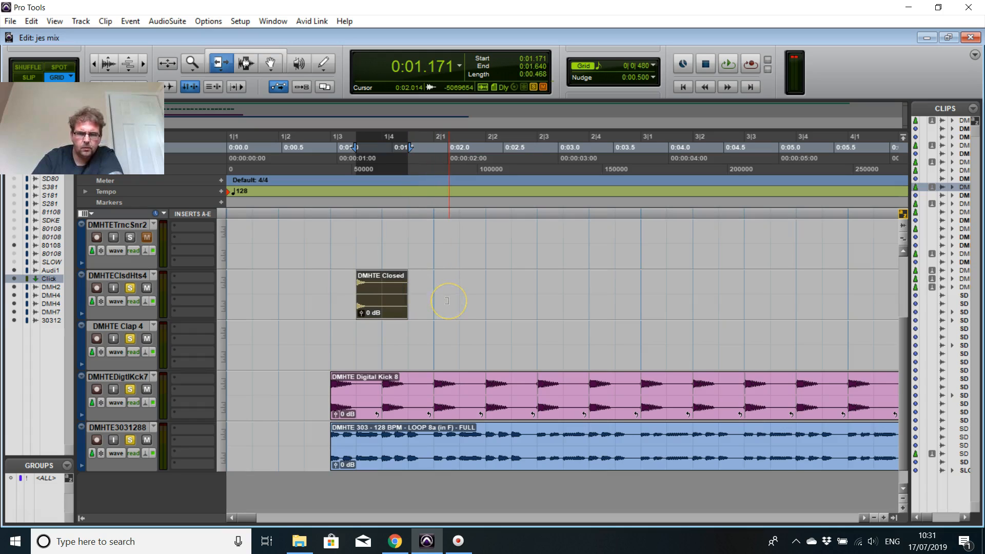
Step: Loop the trimmed DMHTE Closed Hats 1 clip with the number of loops set to 80
right_click(379, 295)
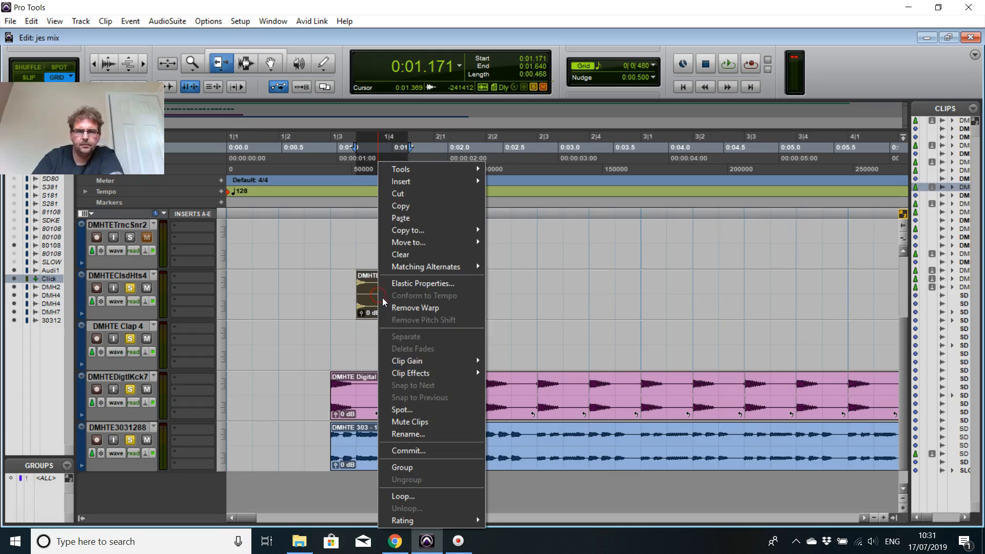
click(429, 495)
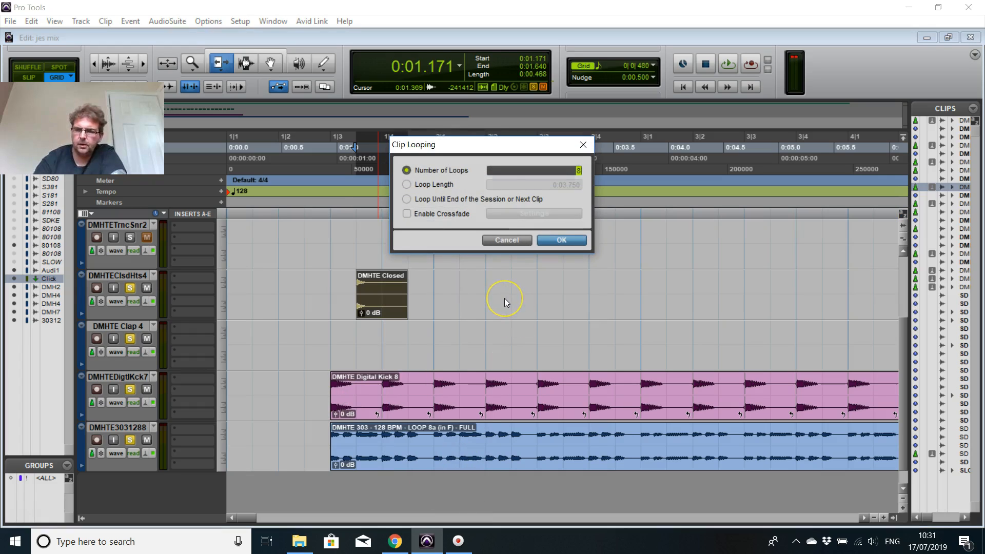
text(0)
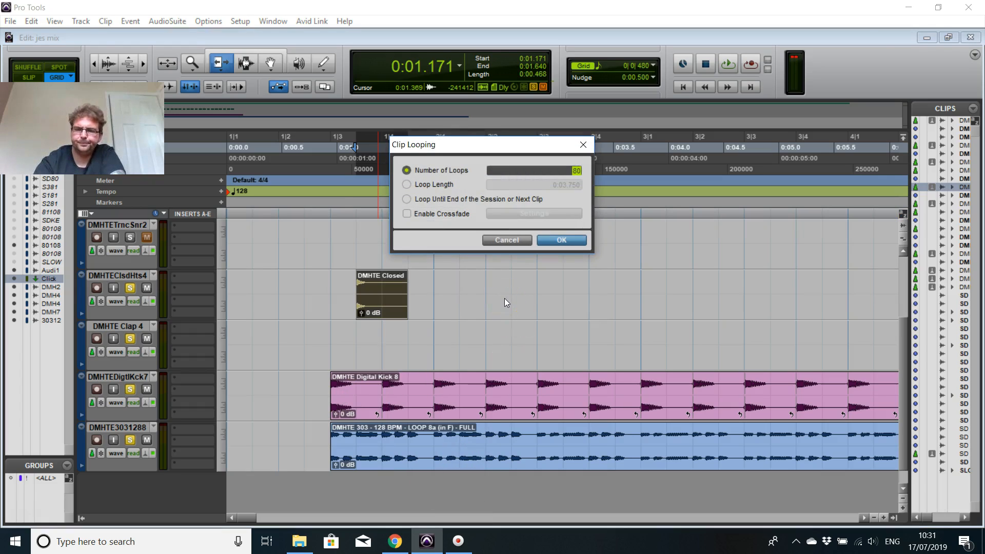
key(Return)
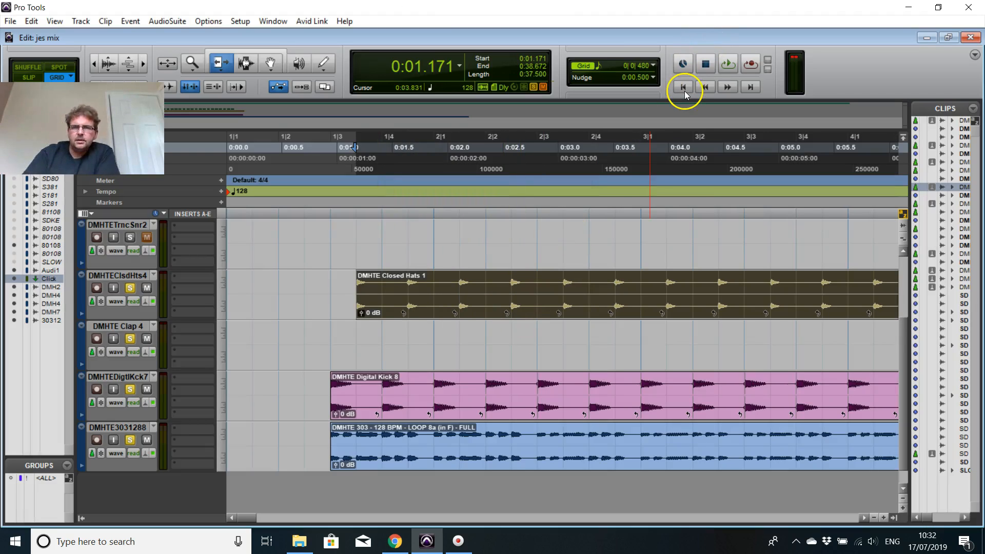
Step: Play the session from the start to hear the looped closed hats against the kick and 303 loop, stopping after about 15 seconds
key(Return)
click(728, 64)
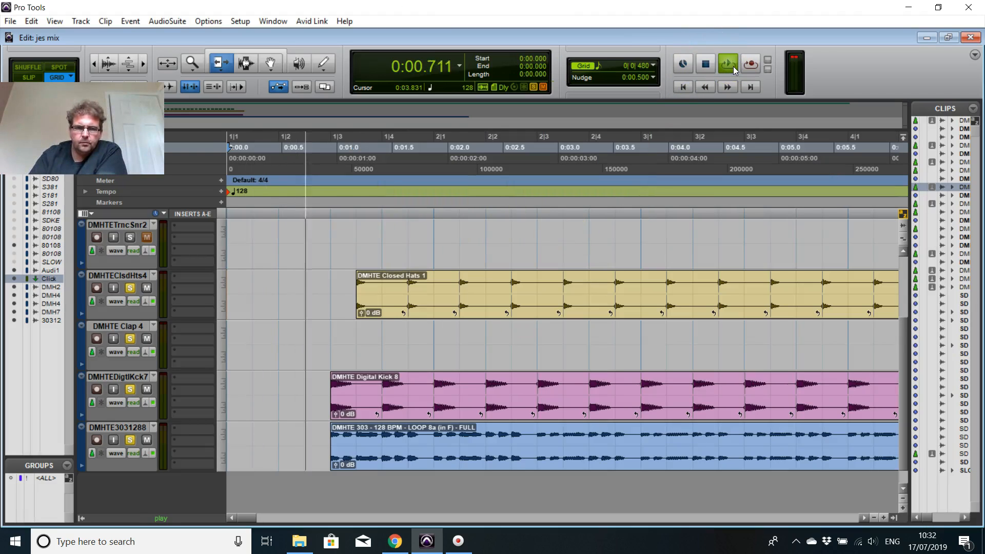
click(706, 62)
click(695, 279)
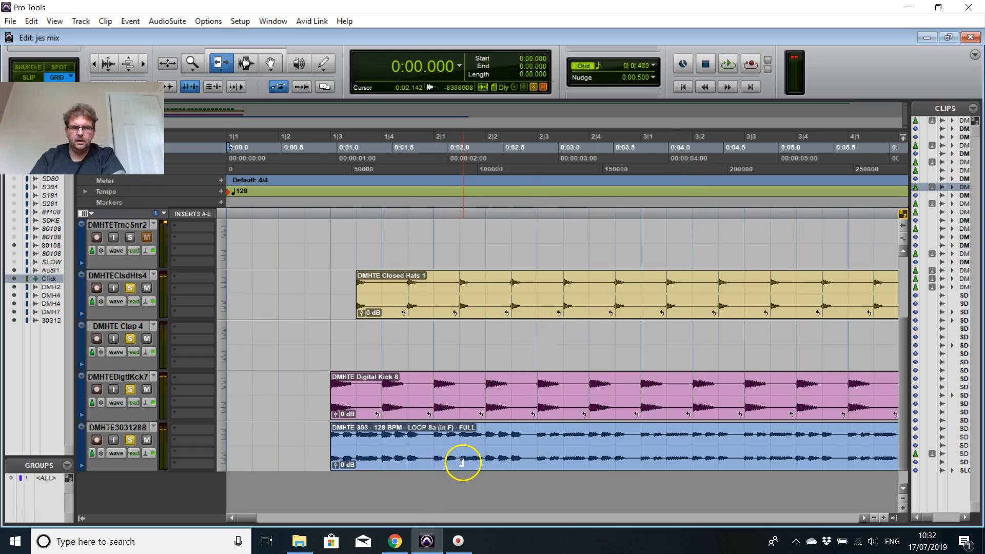
Step: Try the DMHTE Clap 1 clip at 0:16.171 and play it back from 0:13.125
key(r)
scroll(492, 430, down, 1)
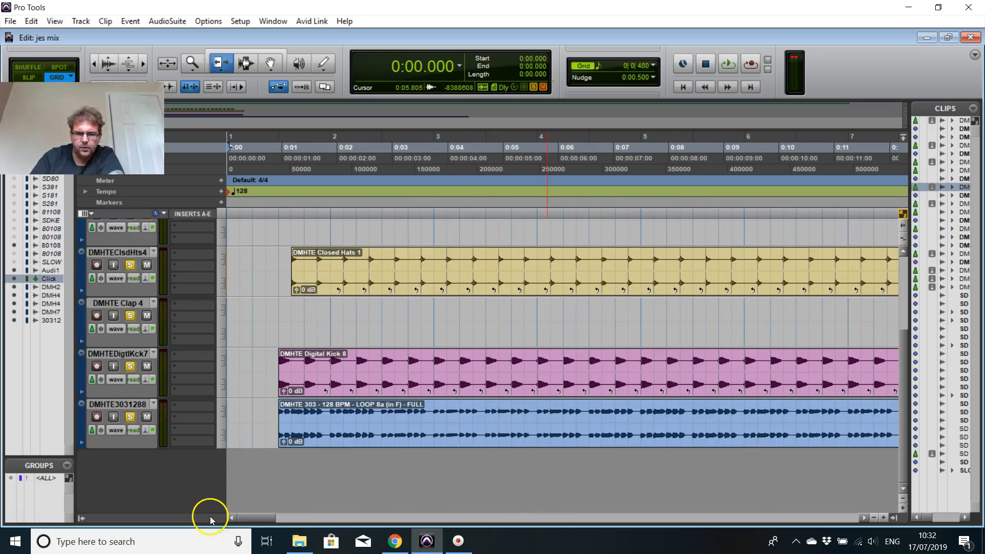
scroll(414, 383, right, 10)
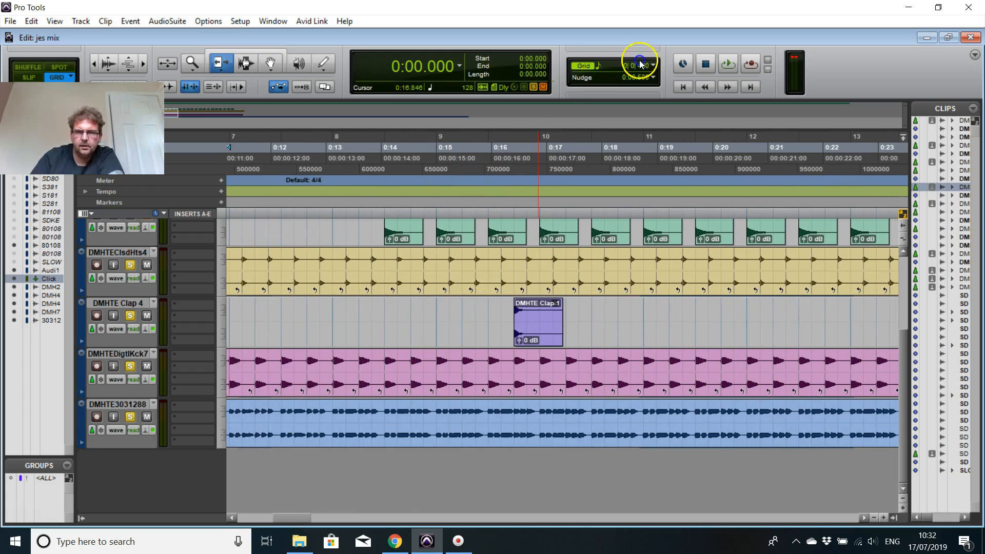
click(271, 72)
drag(539, 326, 527, 333)
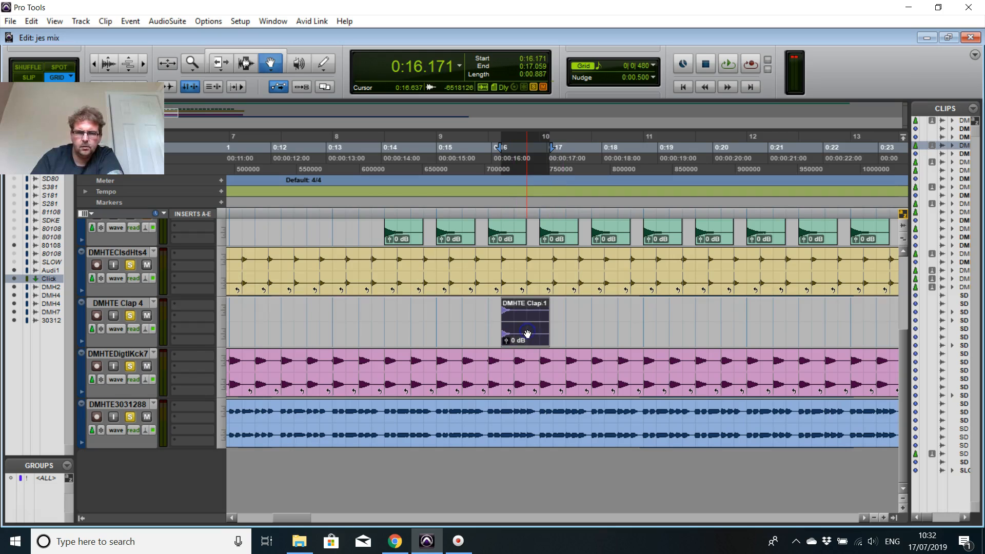
click(338, 158)
key(space)
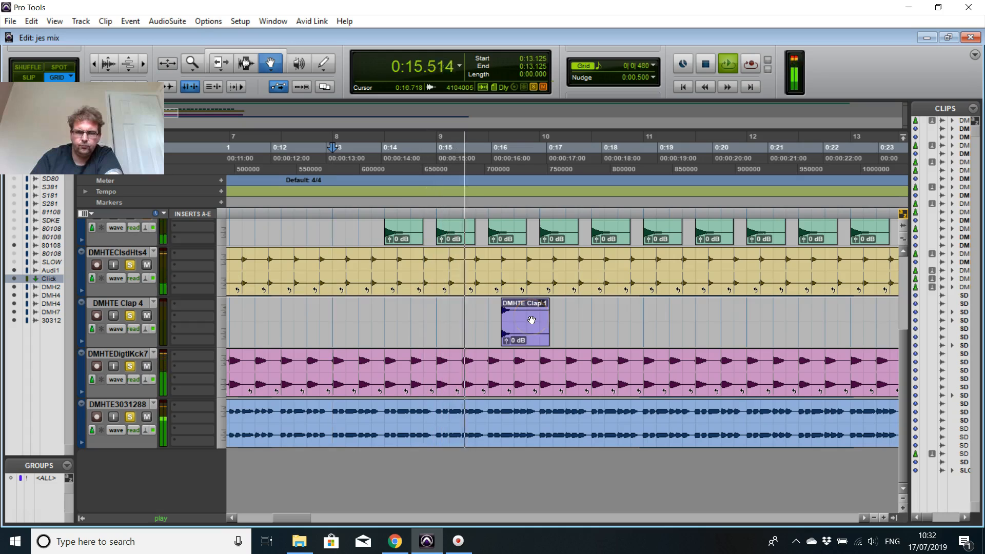
key(space)
Step: Move the DMHTE Clap 1 clip to start at 0:15.937 and check it with playback from 0:13.828
drag(531, 321, 516, 326)
key(space)
click(509, 318)
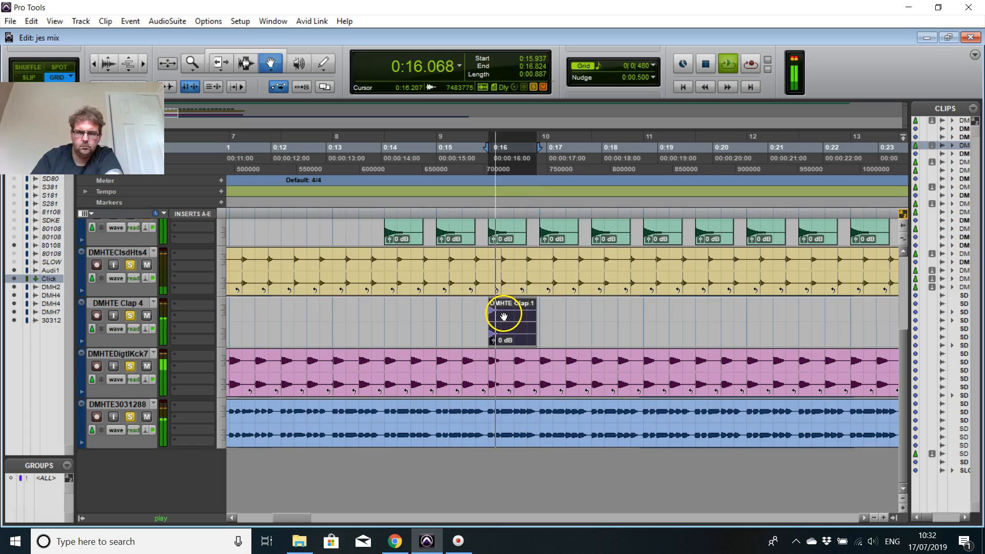
click(371, 149)
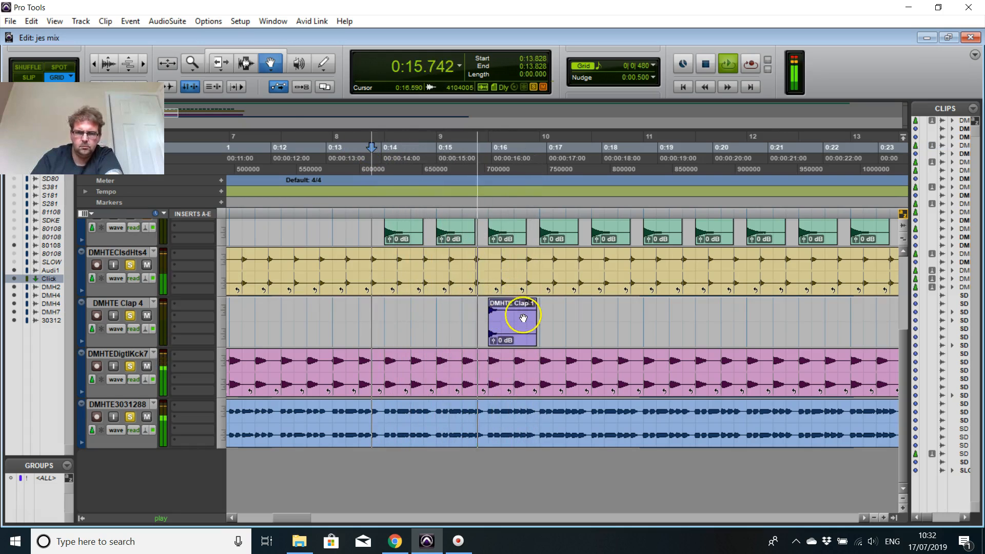
key(space)
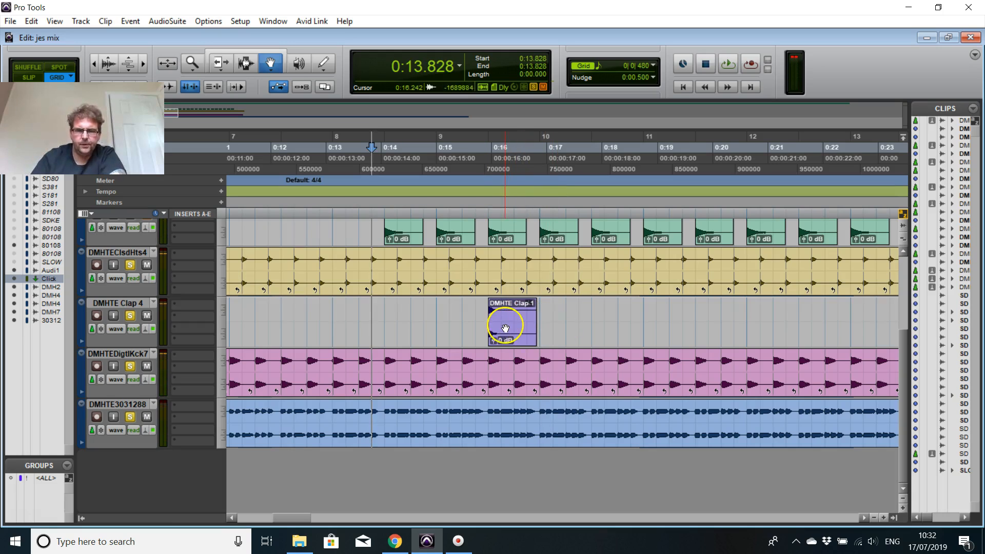
scroll(536, 326, down, 1)
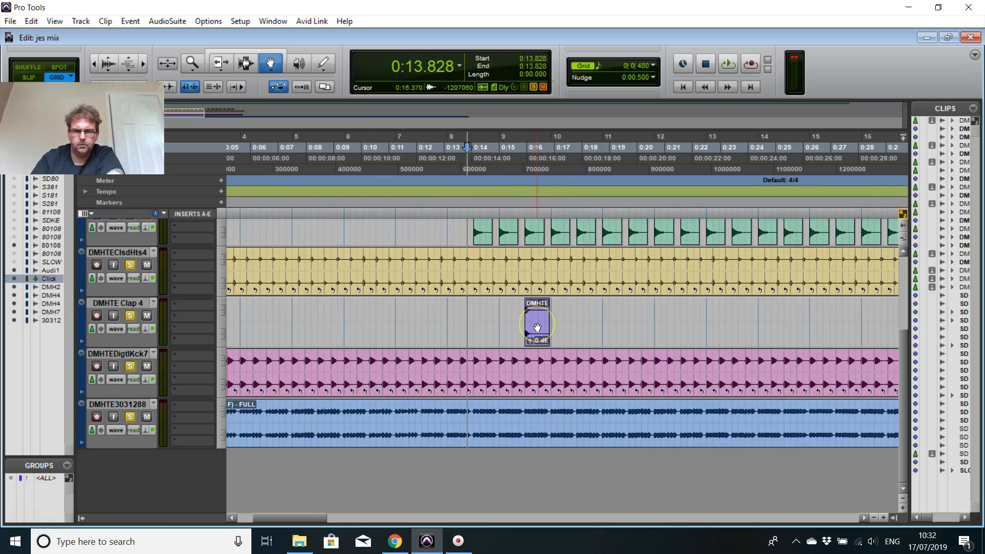
scroll(537, 327, up, 2)
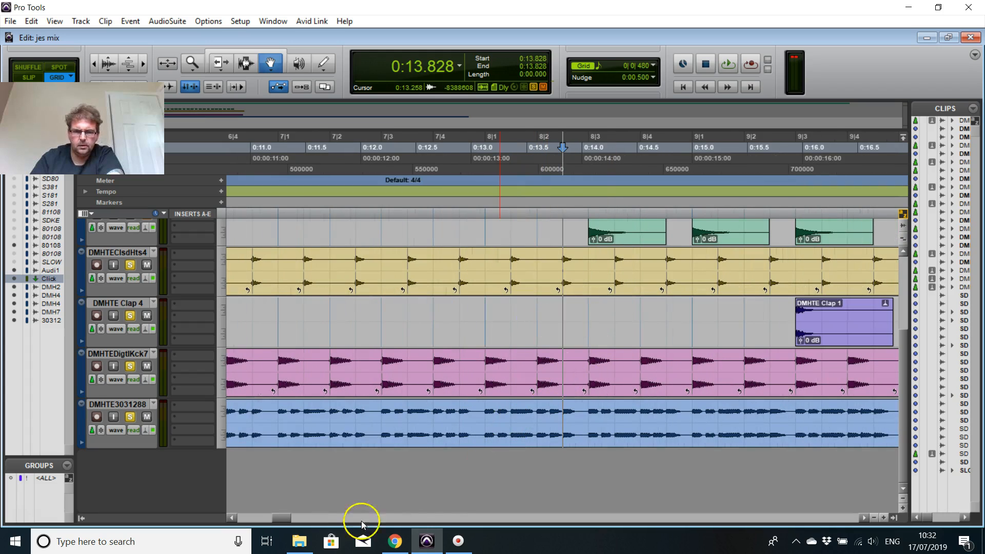
drag(287, 514, 299, 516)
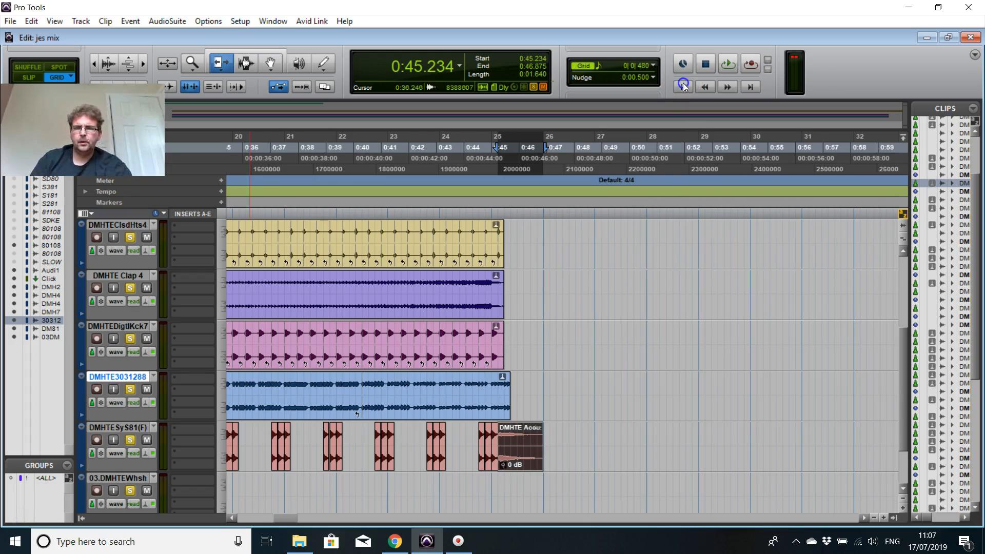
Step: Play the arrangement from the start through the claps, synth stabs and drum fill, stopping at about 0:47
click(683, 85)
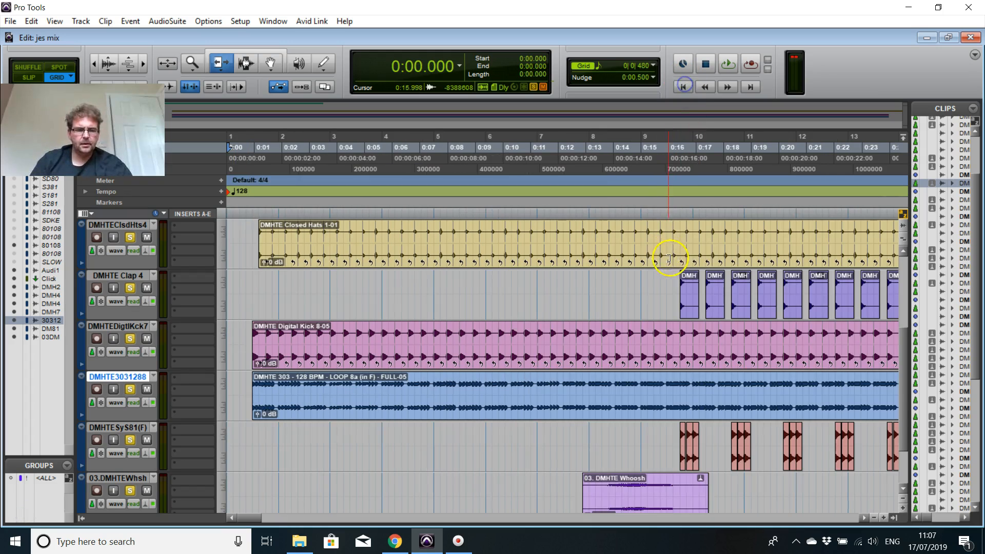
key(r)
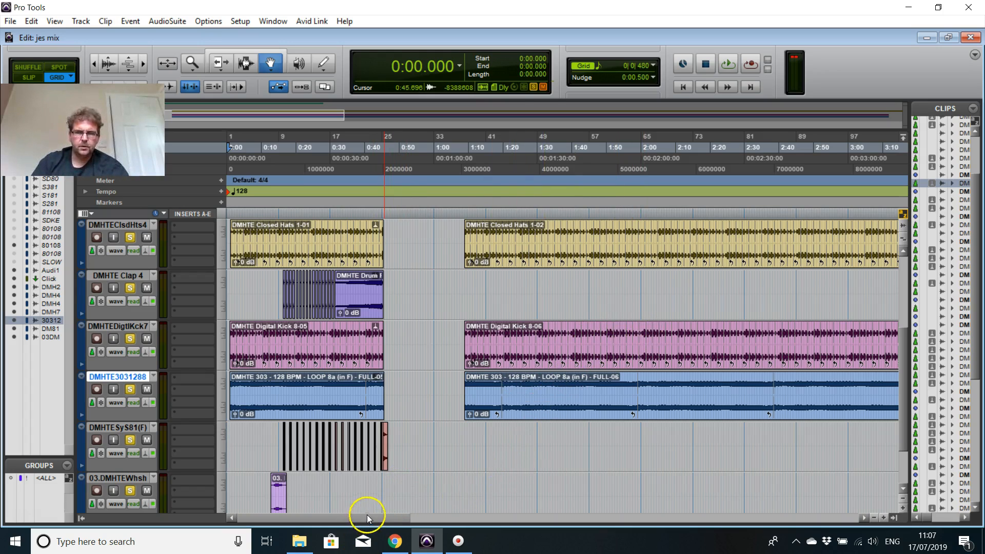
click(729, 65)
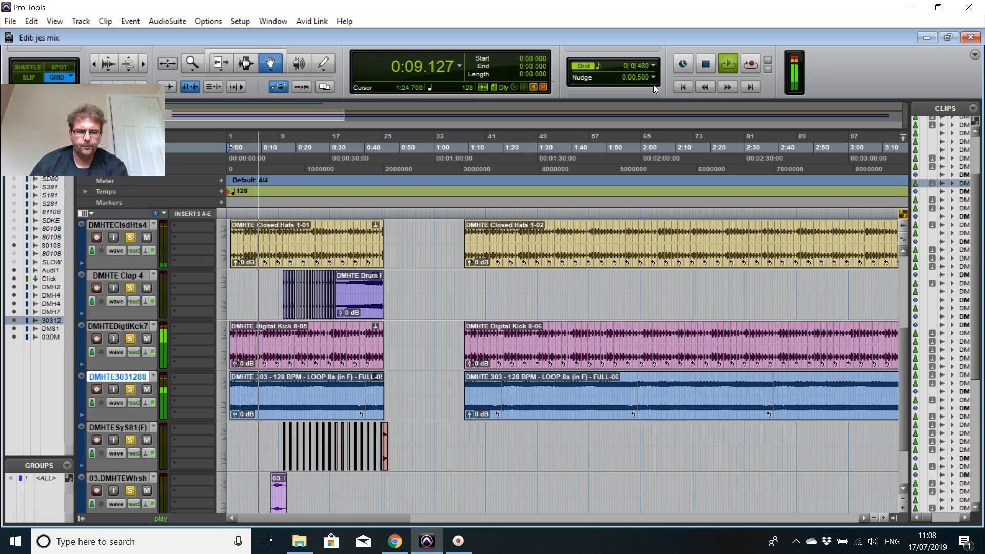
key(t)
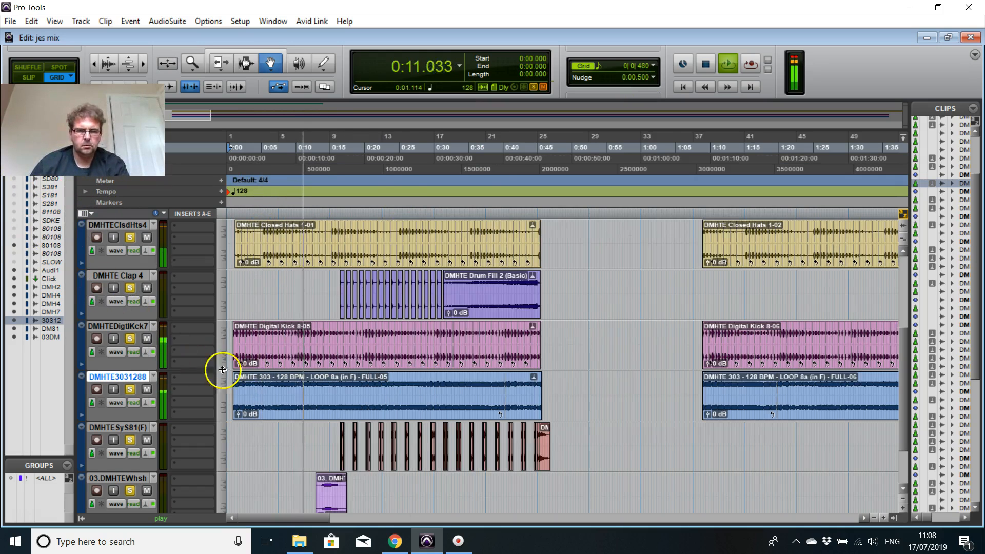
key(t)
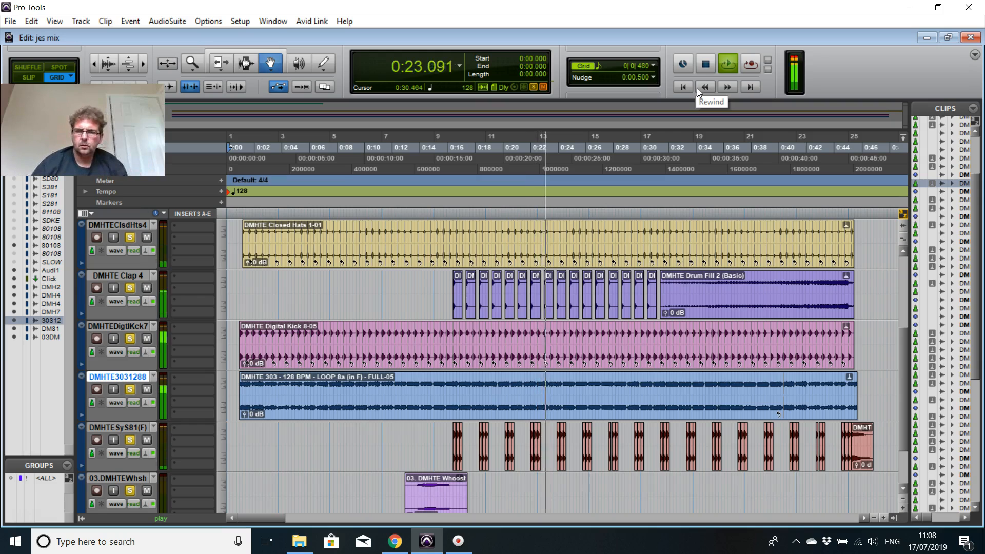
key(t)
key(t)
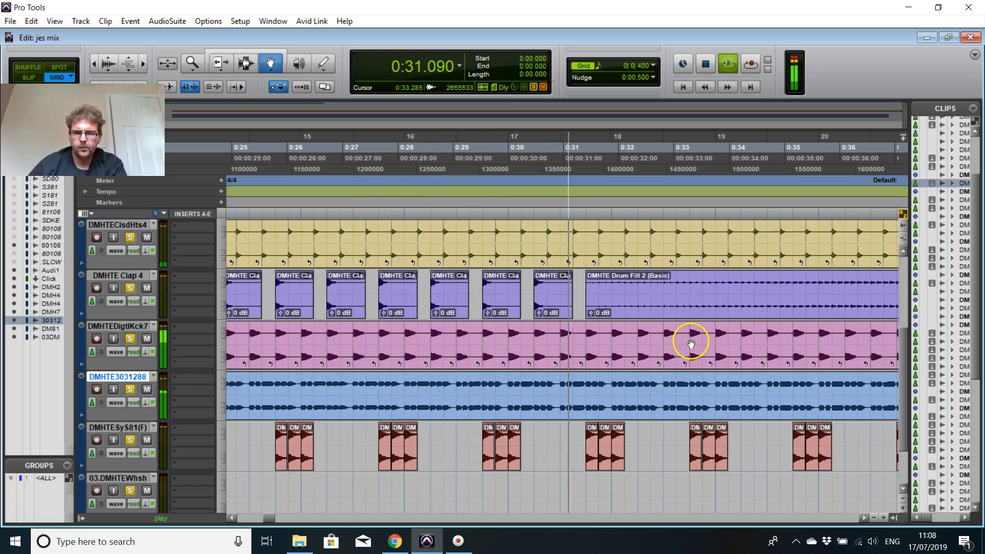
key(r)
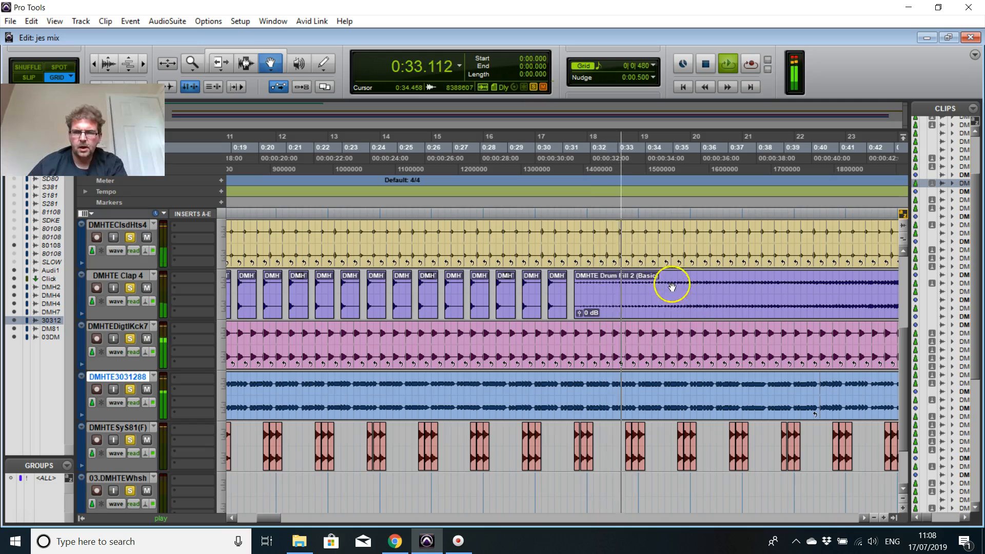
key(r)
key(r)
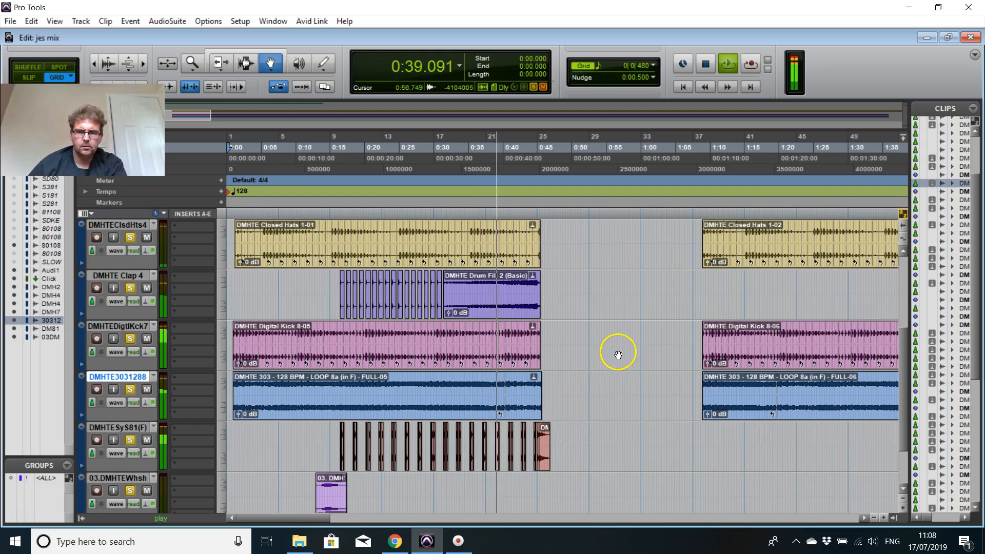
key(t)
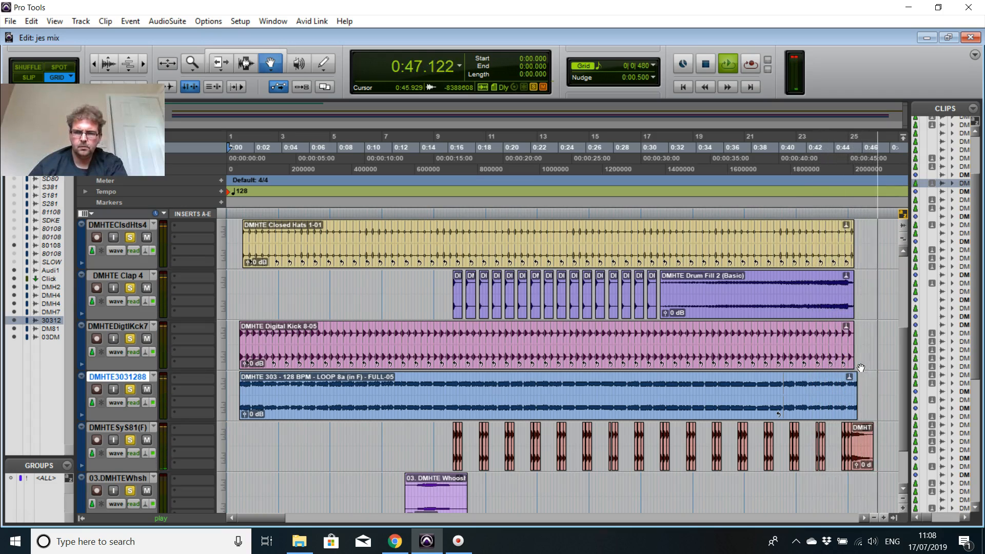
key(space)
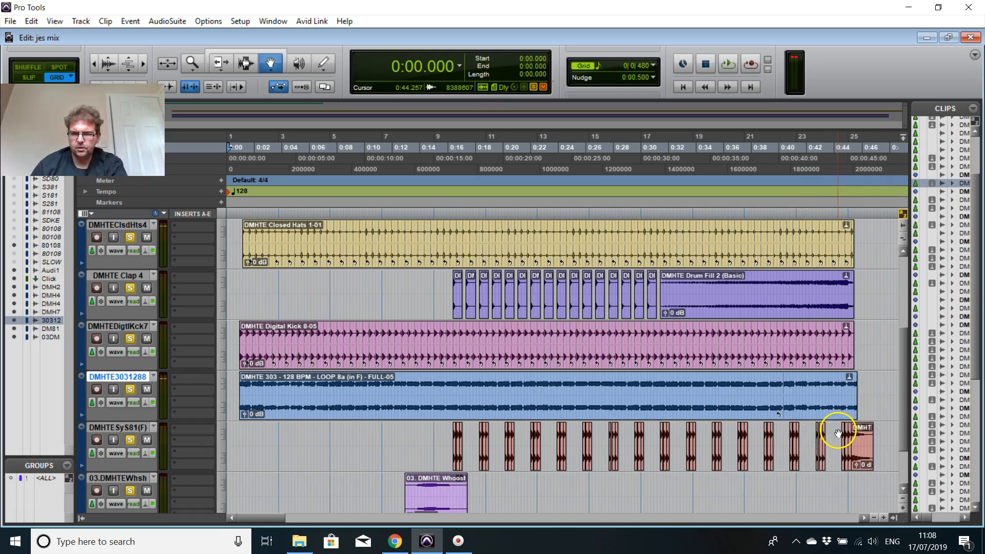
Step: Move the DMHTE Acoustic Crash 1 clip to start at 0:45.000 over the last short hit, and play the section from 0:44.296
key(ctrl+bracketright)
drag(257, 520, 291, 520)
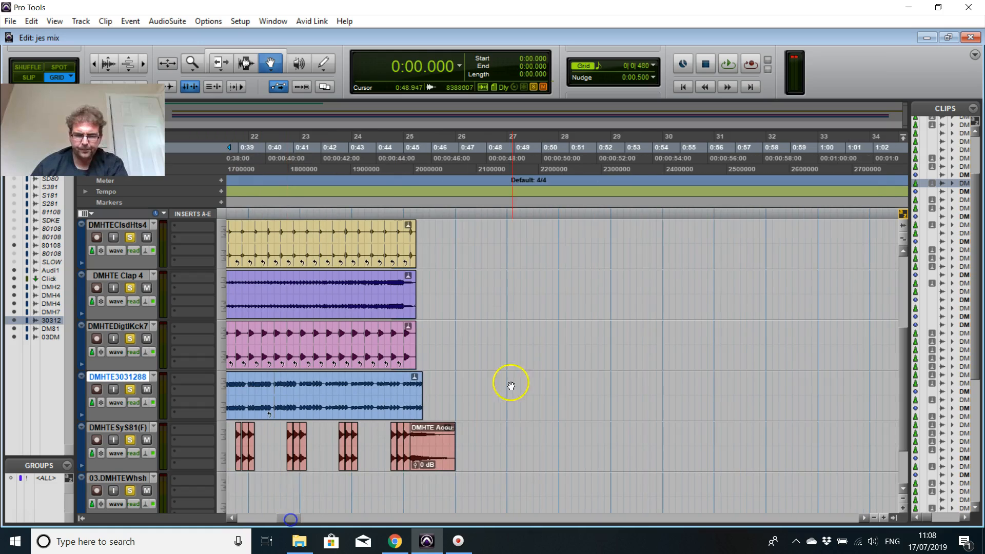
click(406, 451)
key(ctrl+bracketright)
key(ctrl+bracketright)
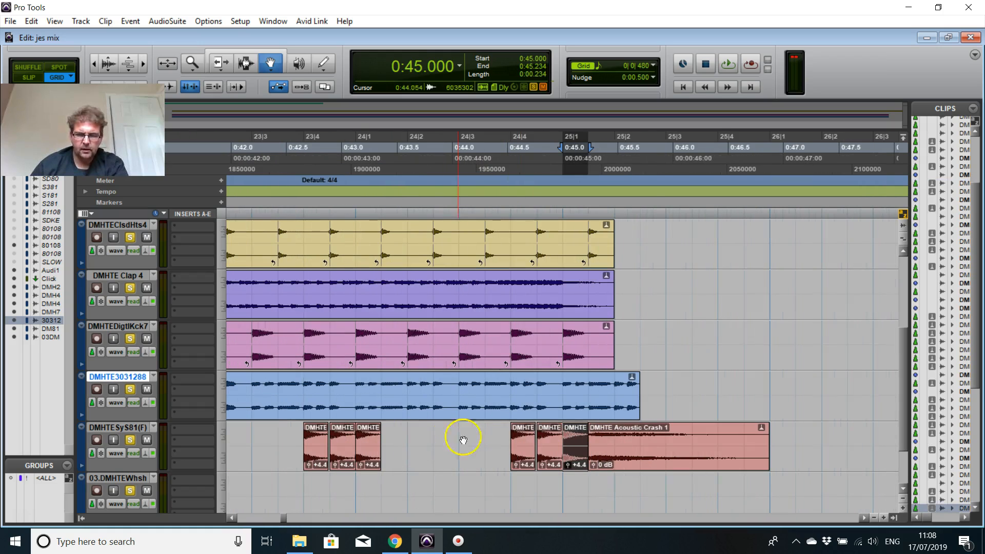
drag(672, 453, 630, 455)
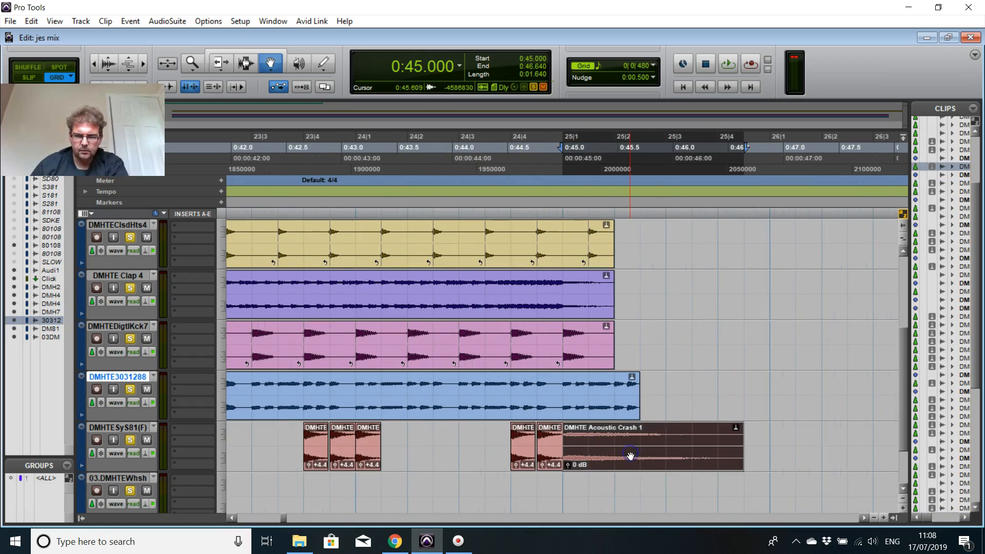
click(494, 150)
key(space)
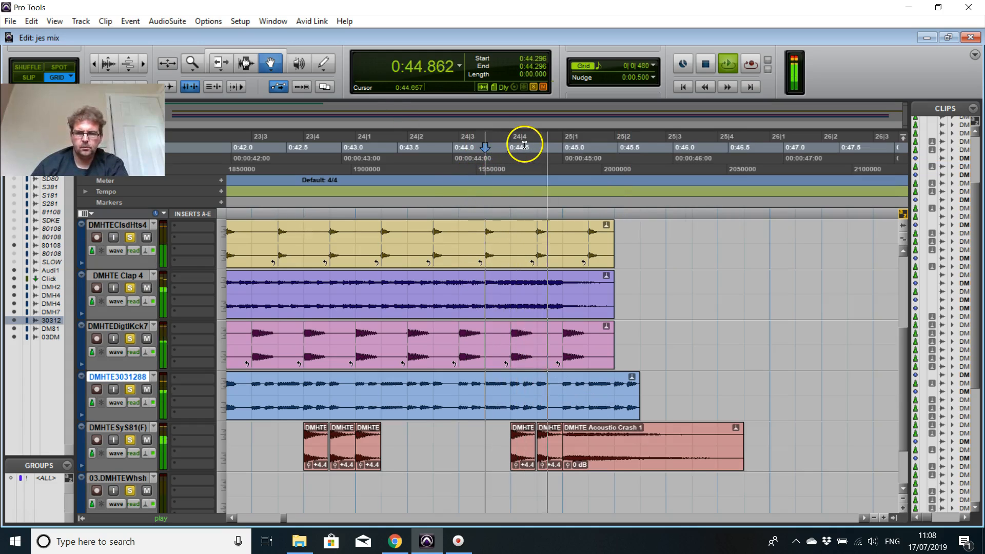
Step: Stop playback and examine the arrangement across its tracks, from the crash ending near 0:45 to the vocal chops and opening section
key(space)
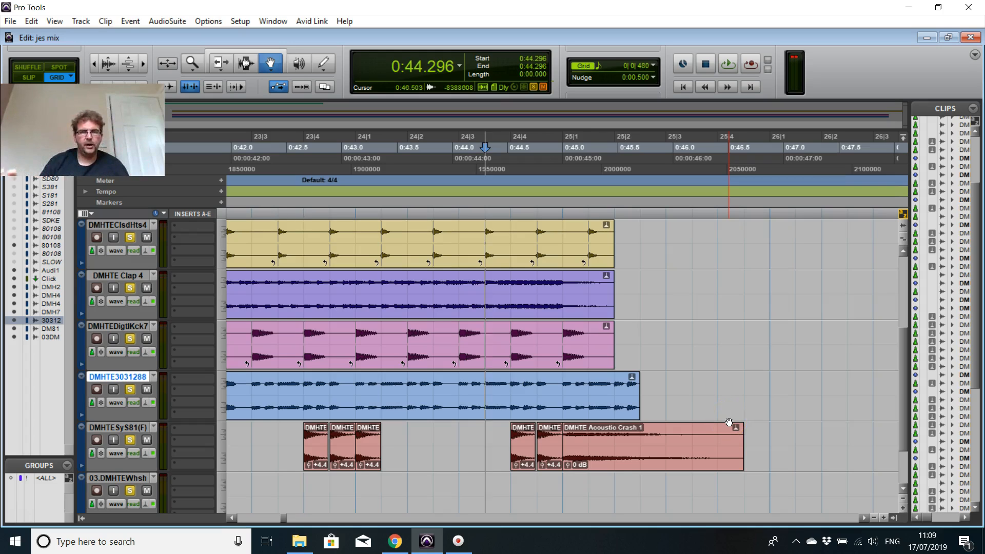
scroll(598, 385, up, 4)
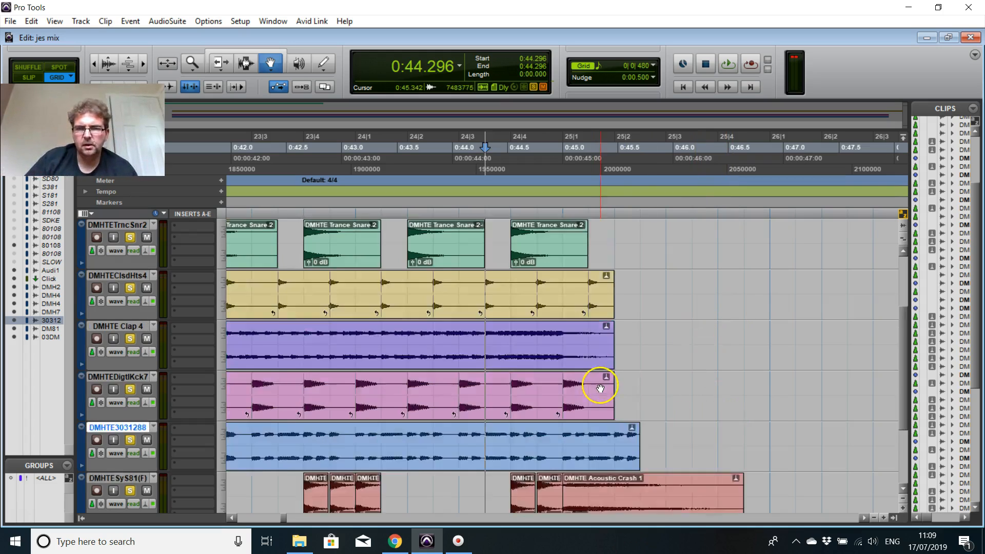
scroll(679, 353, down, 1)
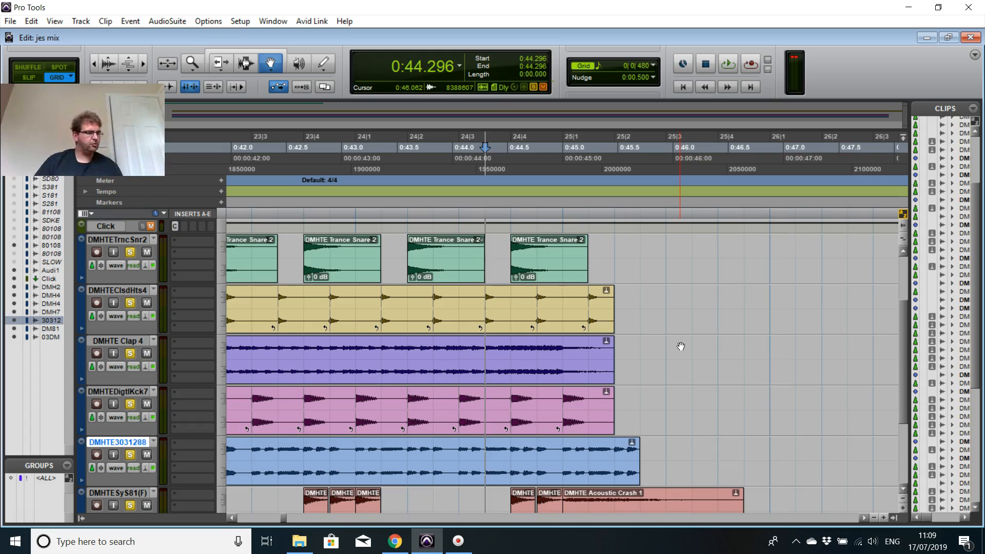
scroll(754, 324, down, 3)
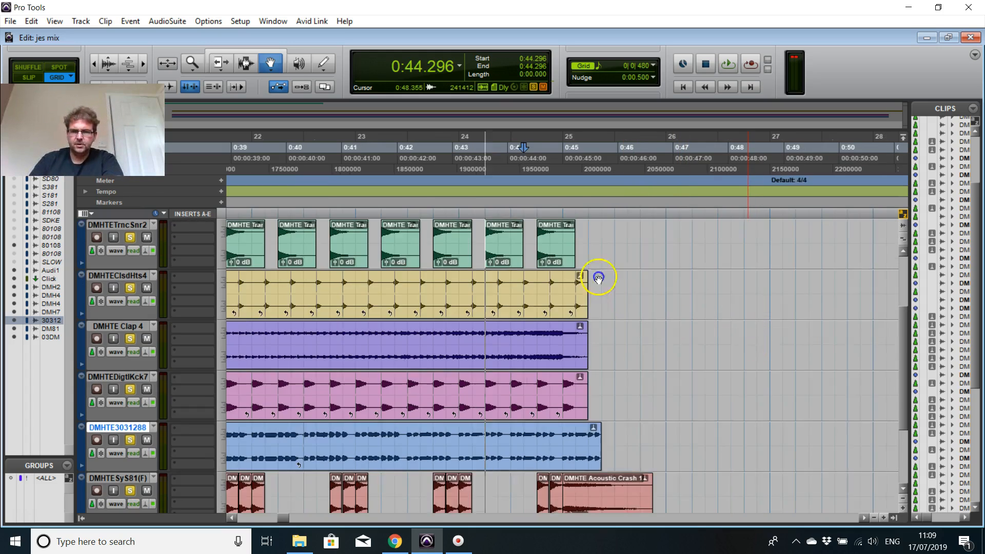
mouse_move(290, 518)
mouse_down()
mouse_move(341, 515)
mouse_move(290, 518)
mouse_up()
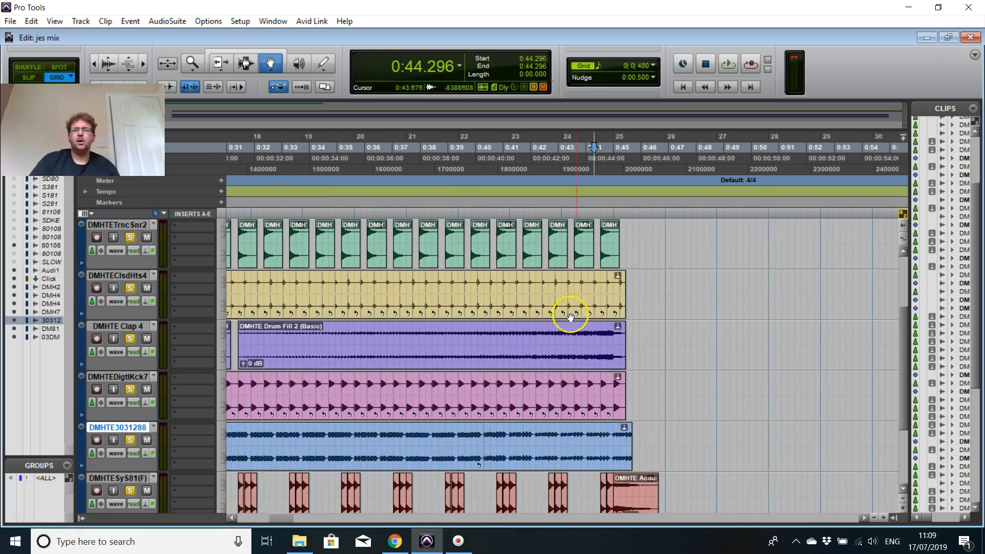
scroll(652, 335, down, 1)
scroll(656, 334, up, 2)
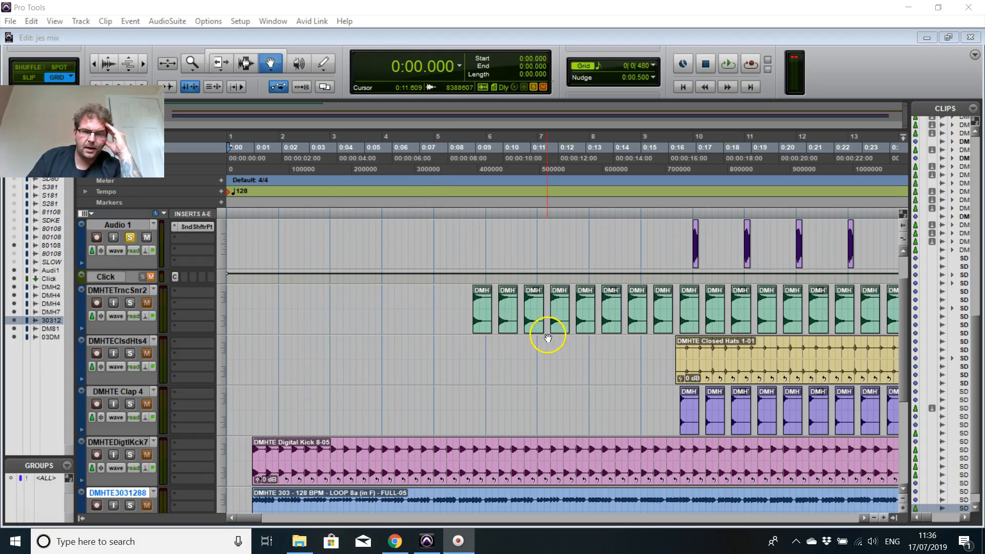
scroll(548, 337, down, 4)
scroll(527, 356, up, 3)
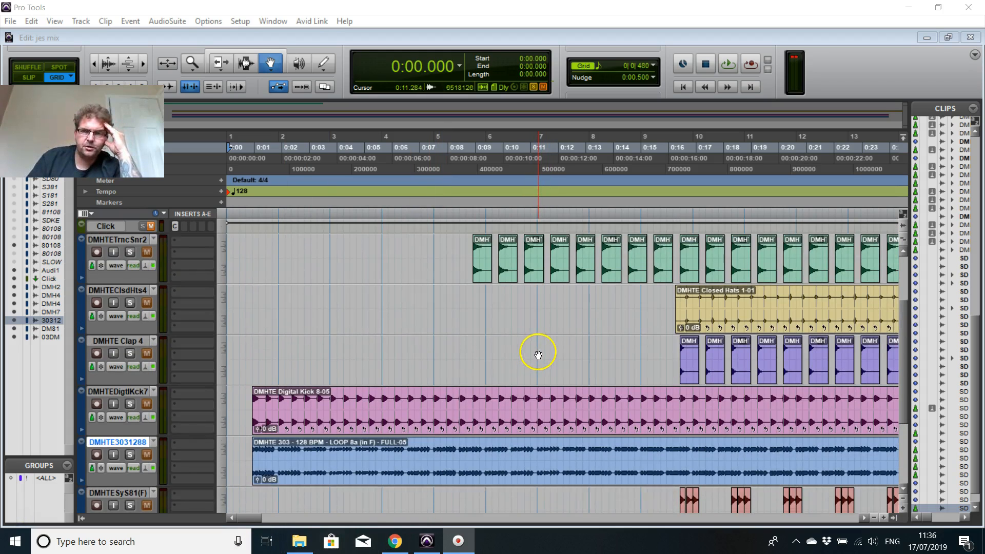
scroll(509, 350, up, 1)
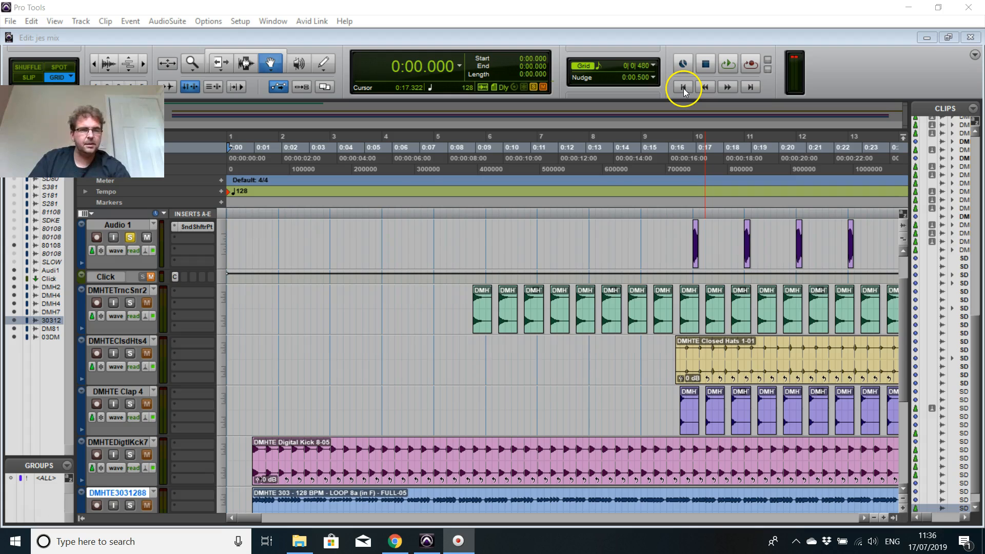
Step: Switch to Chrome and listen to the Trance Classics reference video on YouTube at 4:16 and further on, pausing at 10:10
click(395, 541)
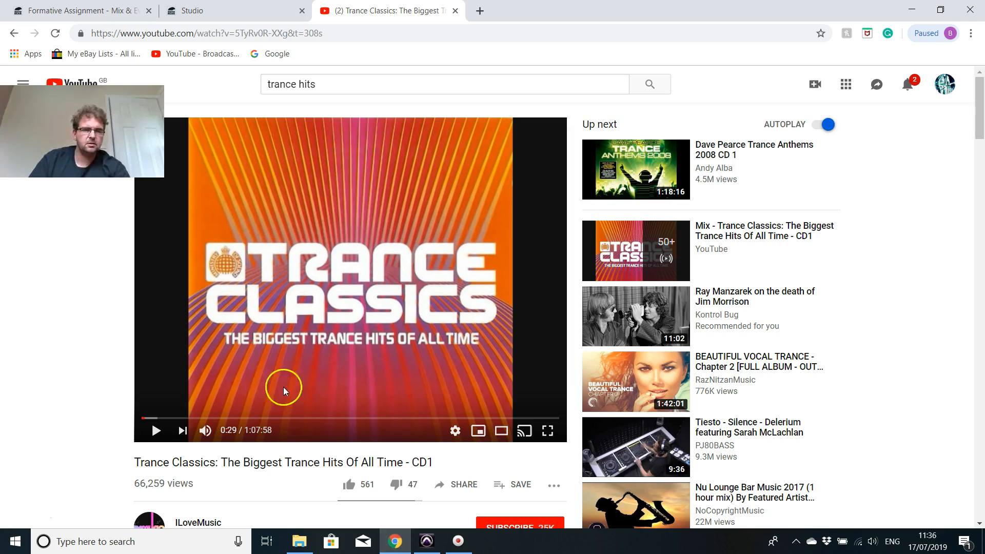
click(168, 418)
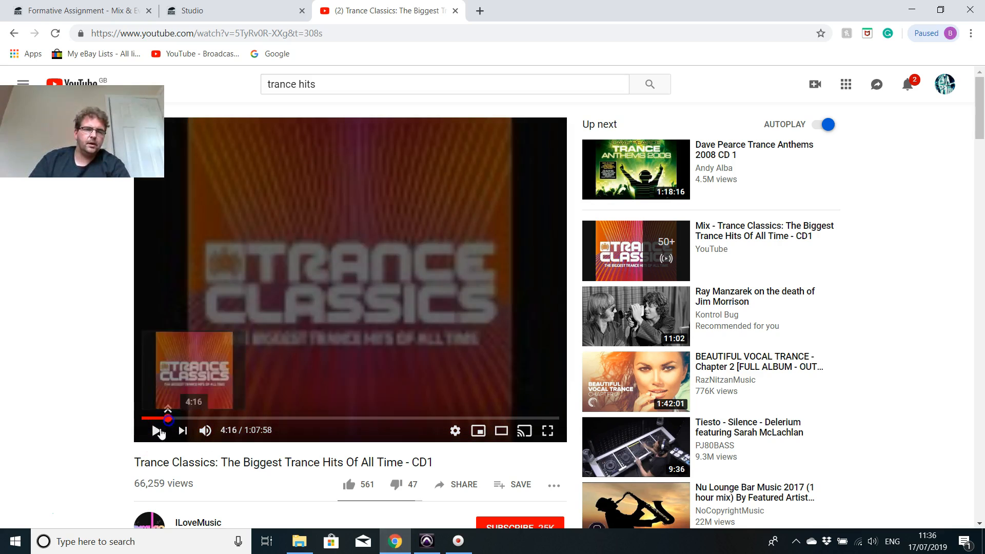
click(188, 418)
click(151, 435)
click(153, 435)
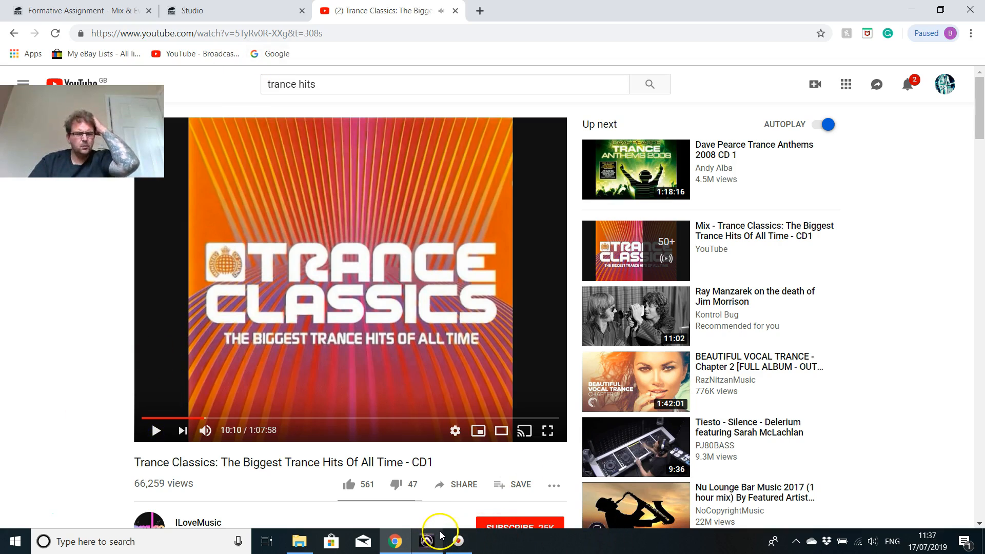
Step: Return to Pro Tools, play the opening from the start, mute the SDVOXL801081 track and take Audio 1 out of solo
click(428, 542)
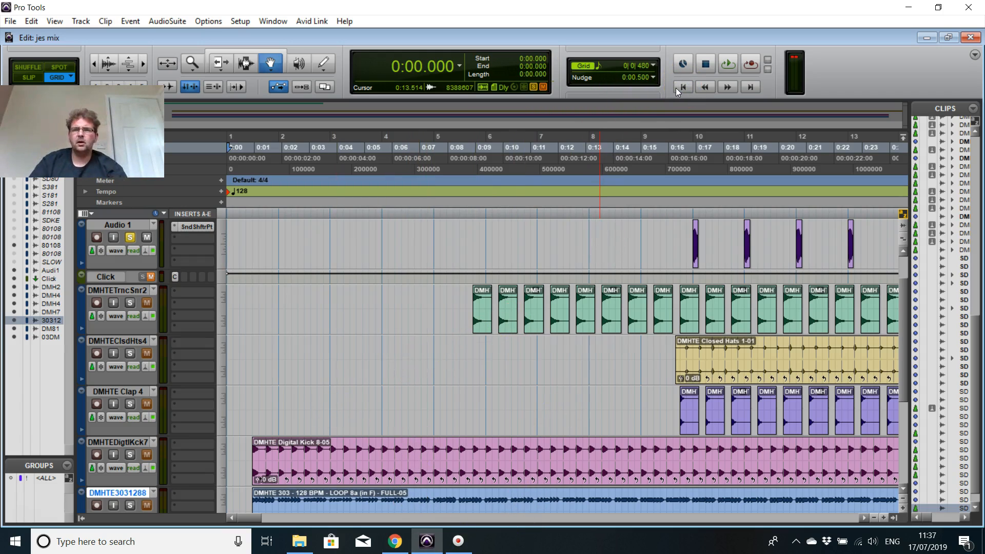
scroll(574, 333, up, 2)
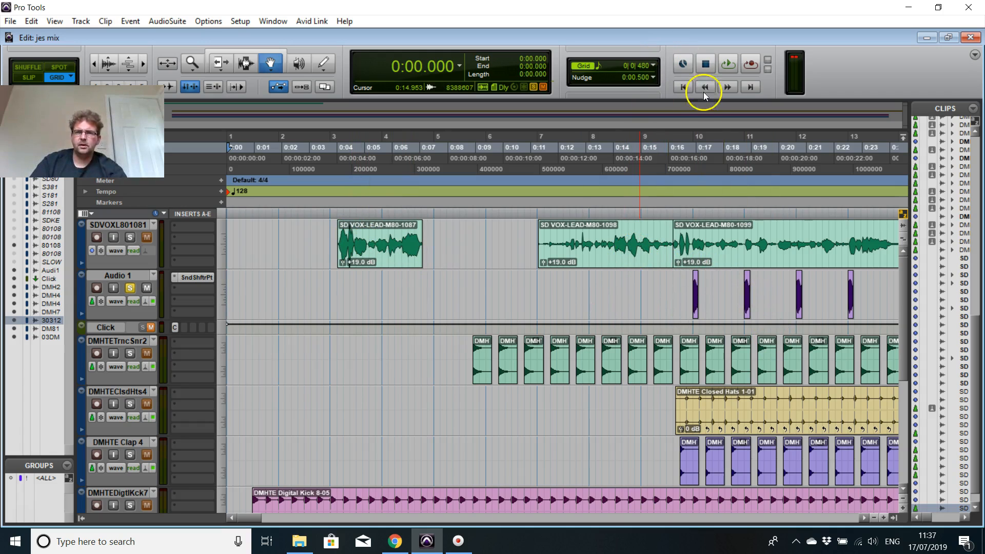
scroll(582, 246, down, 1)
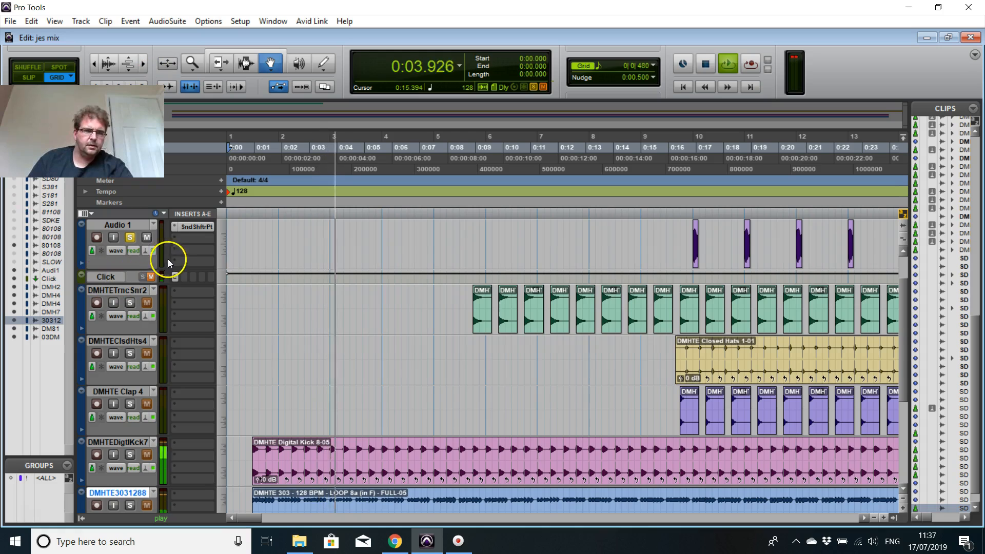
key(space)
scroll(134, 239, up, 1)
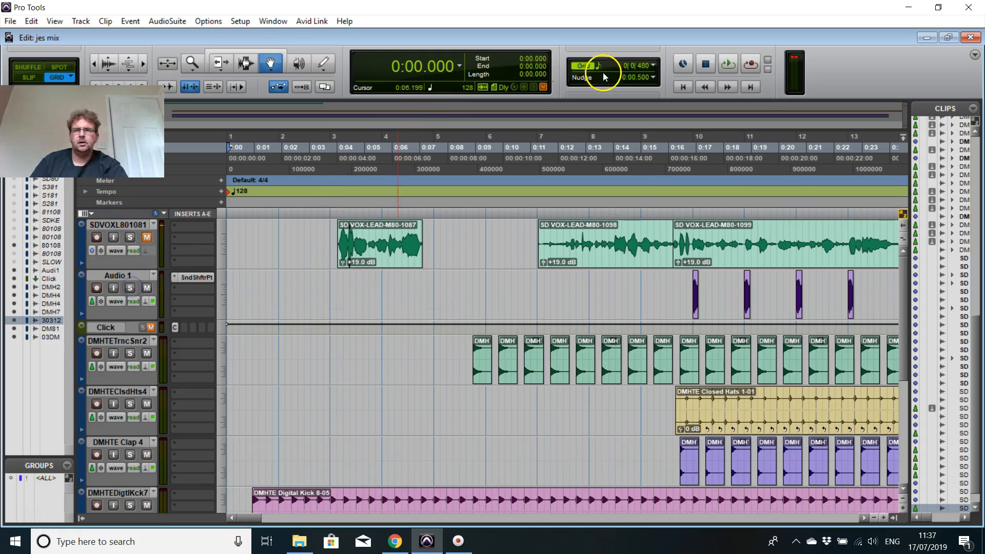
Step: Play the full mix from the start to about 0:25 while following the vocal and drum tracks, and stop playback
key(space)
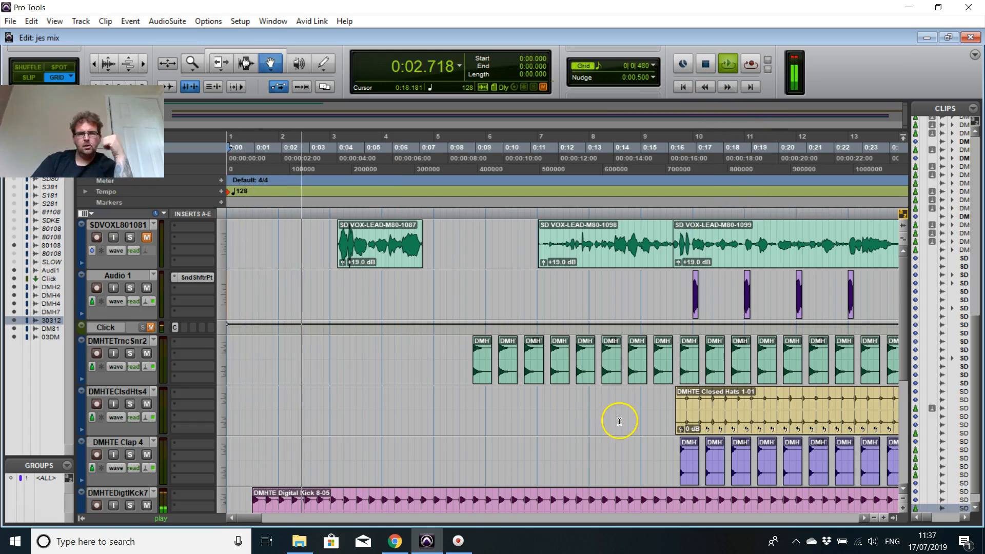
scroll(626, 409, down, 1)
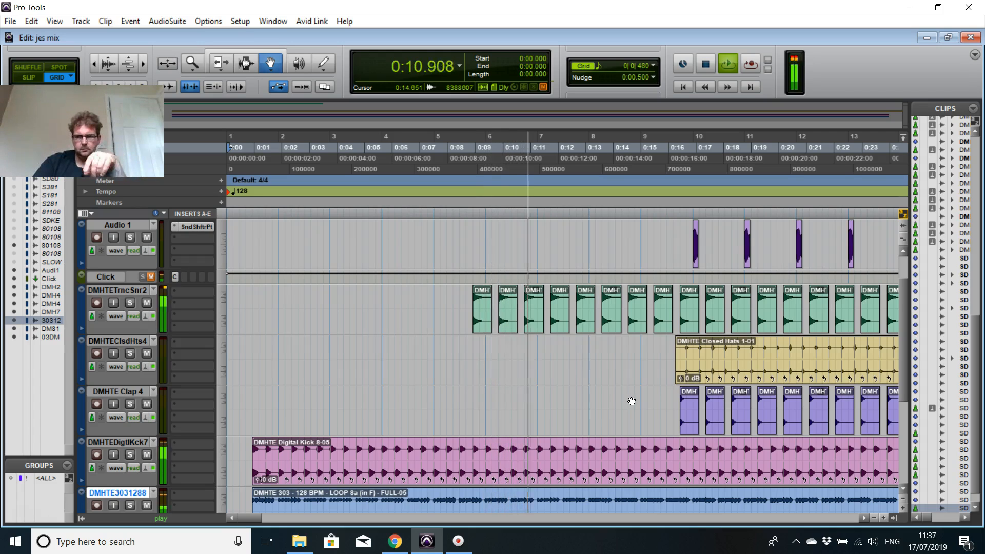
scroll(703, 334, up, 1)
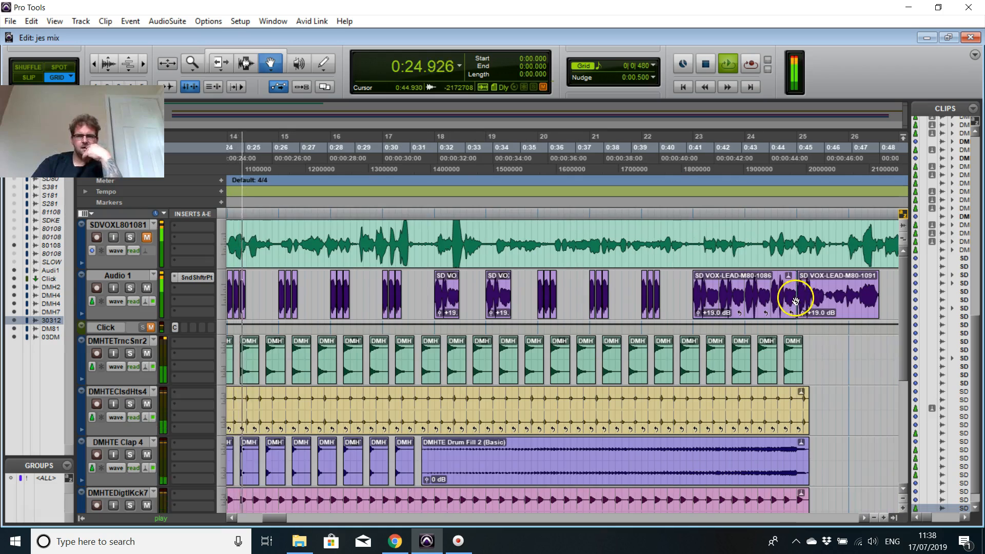
key(space)
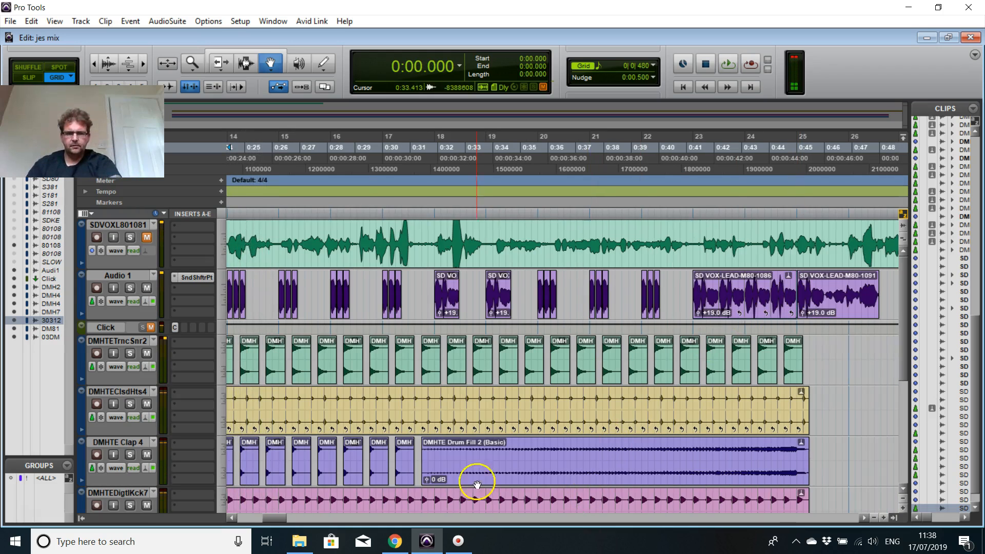
Step: Copy the short vocal clip at 0:20.625 on Audio 1 and paste it just before, at 0:20.390
drag(276, 516, 259, 517)
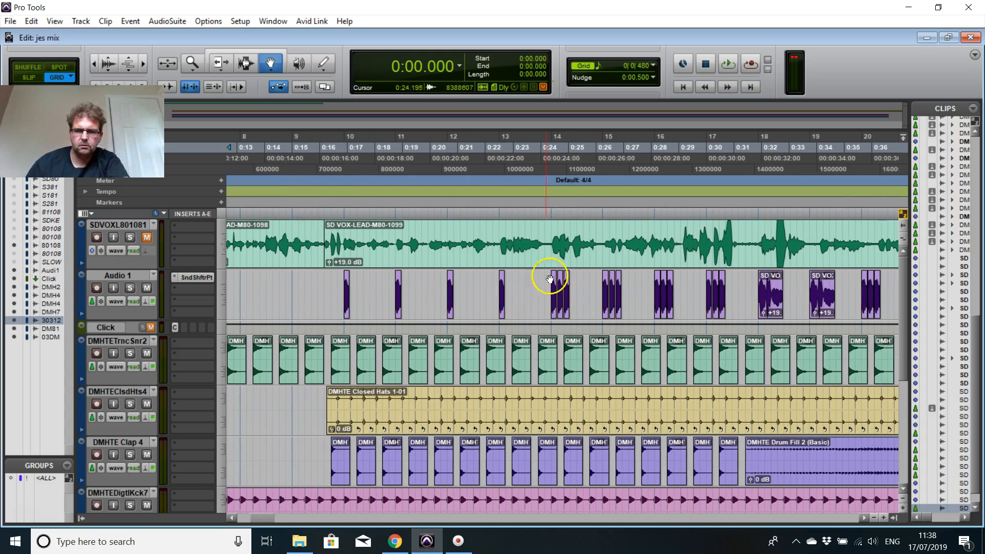
click(449, 296)
key(ctrl+])
key(ctrl+])
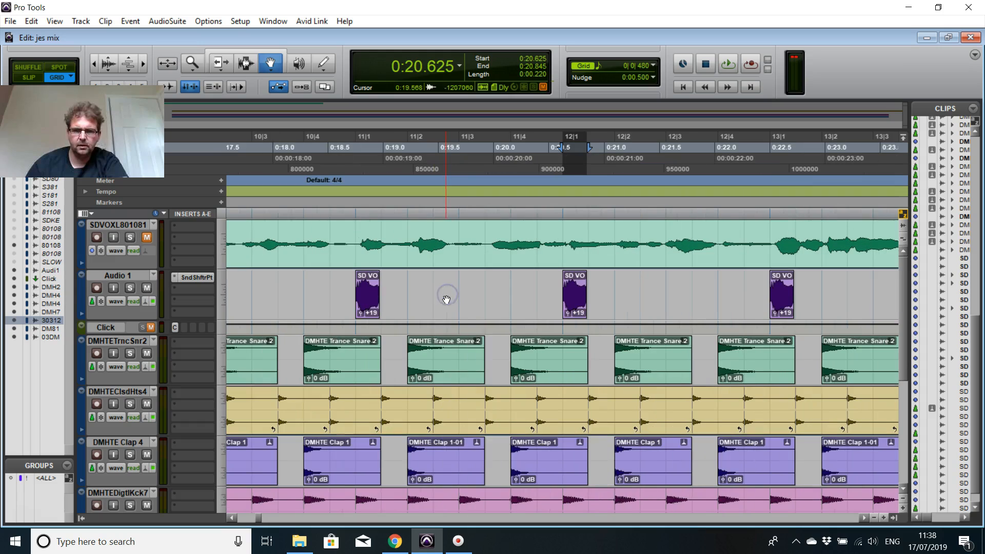
drag(233, 517, 233, 515)
drag(866, 515, 538, 242)
click(669, 300)
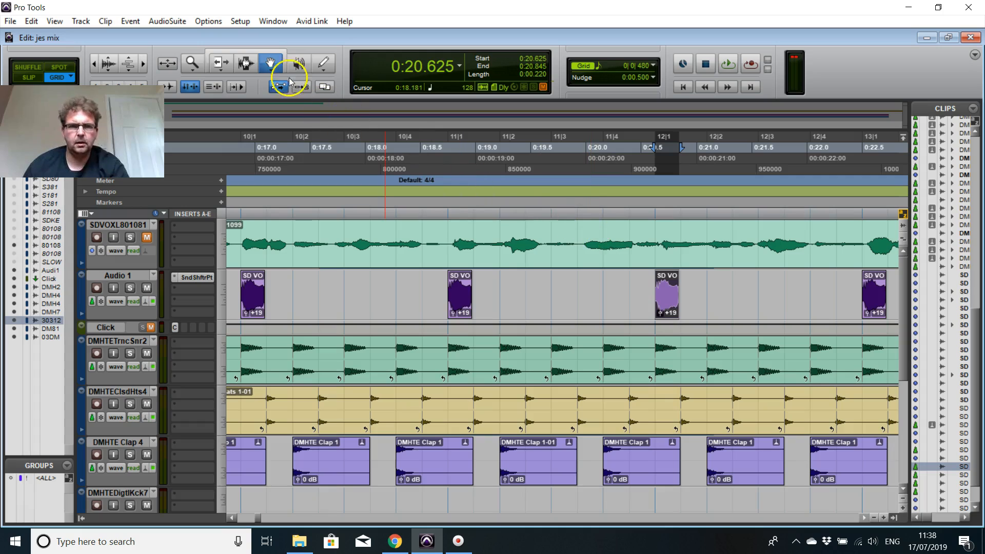
click(250, 63)
click(629, 296)
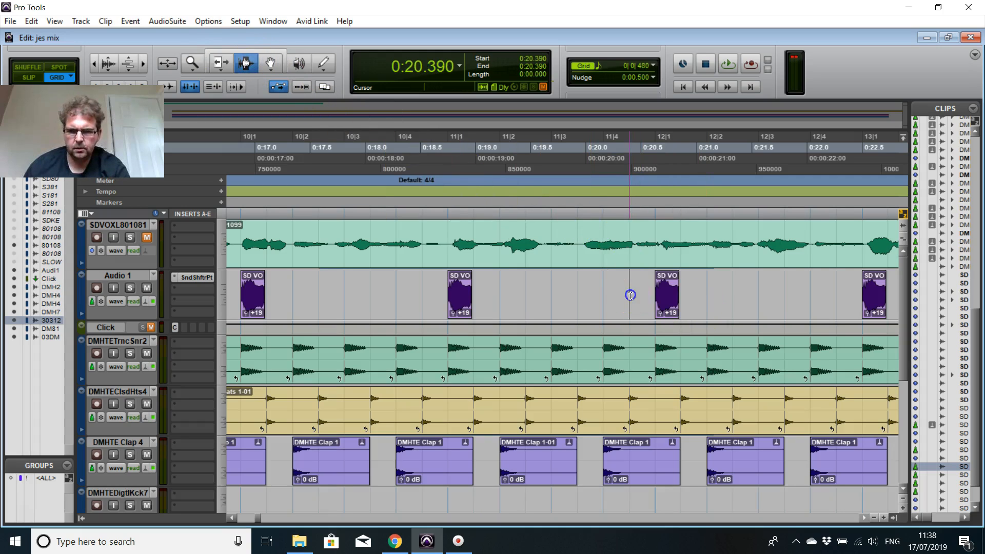
key(ctrl+v)
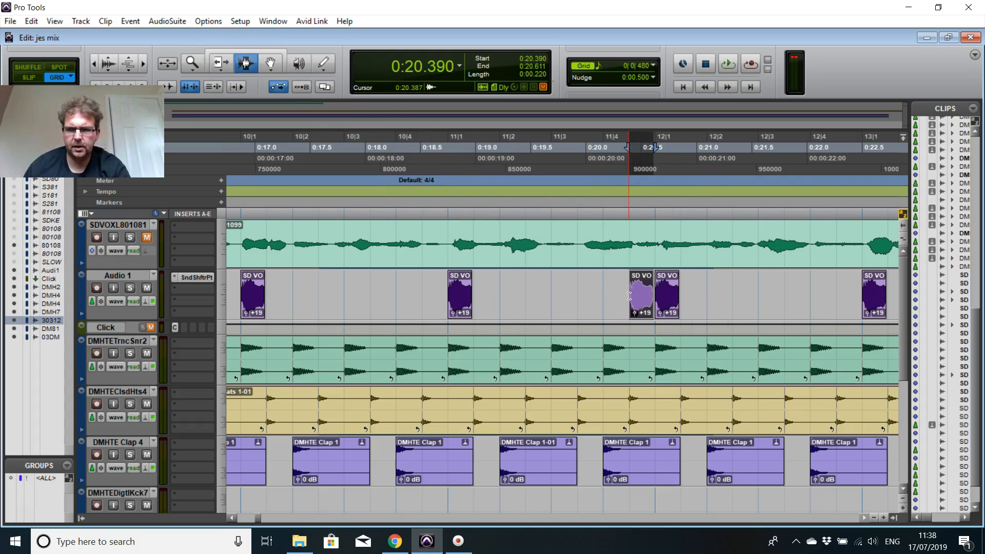
Step: Paste another copy of the short vocal clip on Audio 1 at 0:22.265
click(836, 297)
key(ctrl+v)
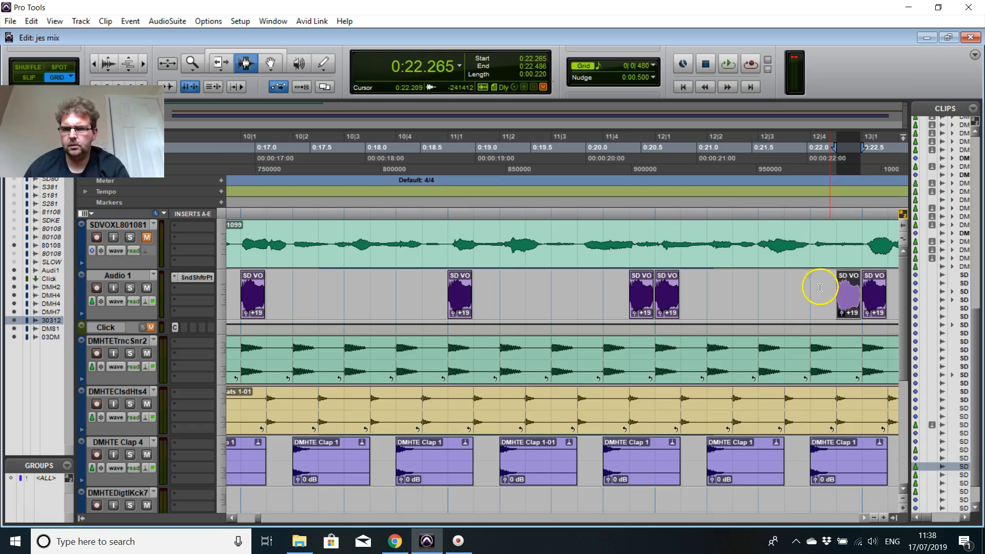
key(r)
key(r)
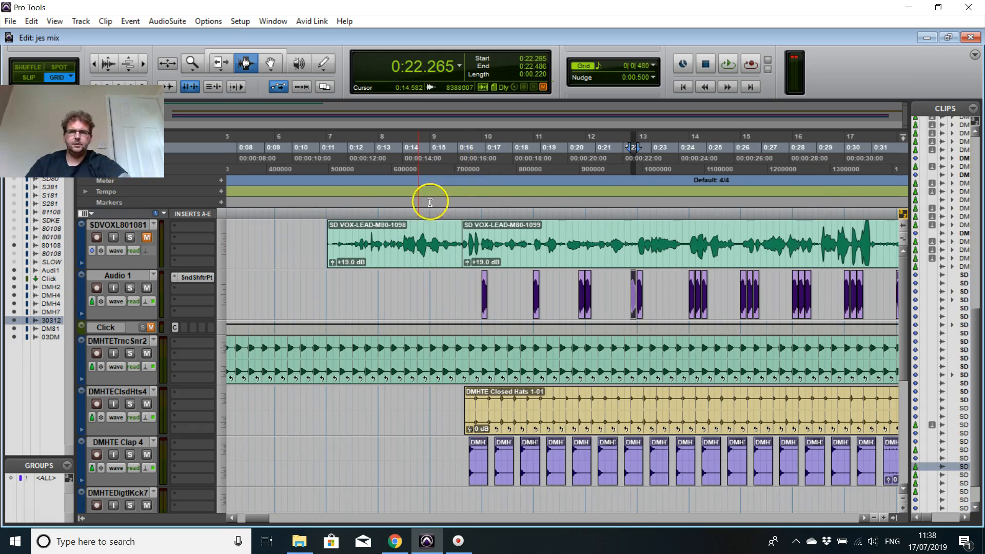
Step: Play the arrangement from 0:15.234 through the doubled vocal chops and drum fill, stopping at about 0:47
click(436, 148)
key(space)
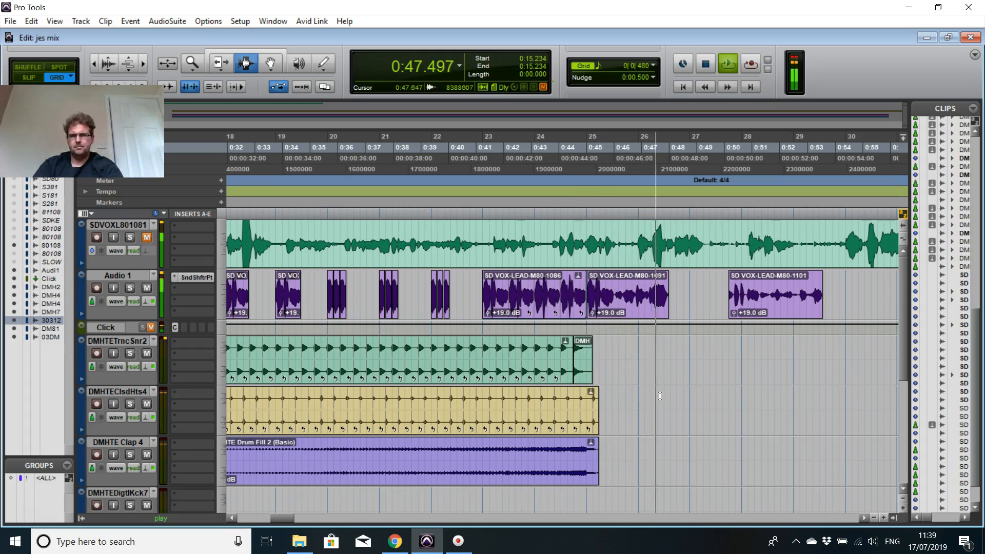
key(space)
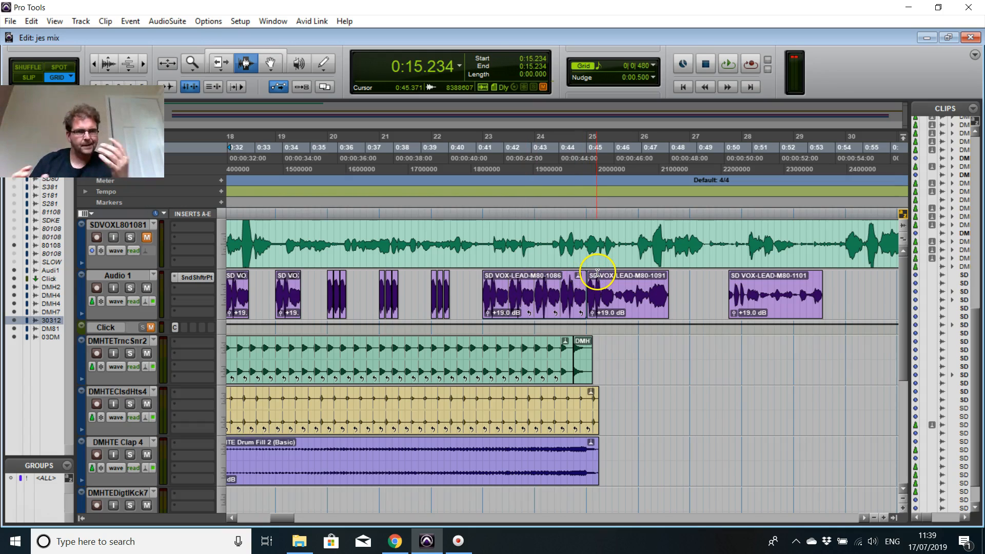
Step: Switch to Chrome and play the Trance Classics video from about 6:43 as a reference
click(392, 539)
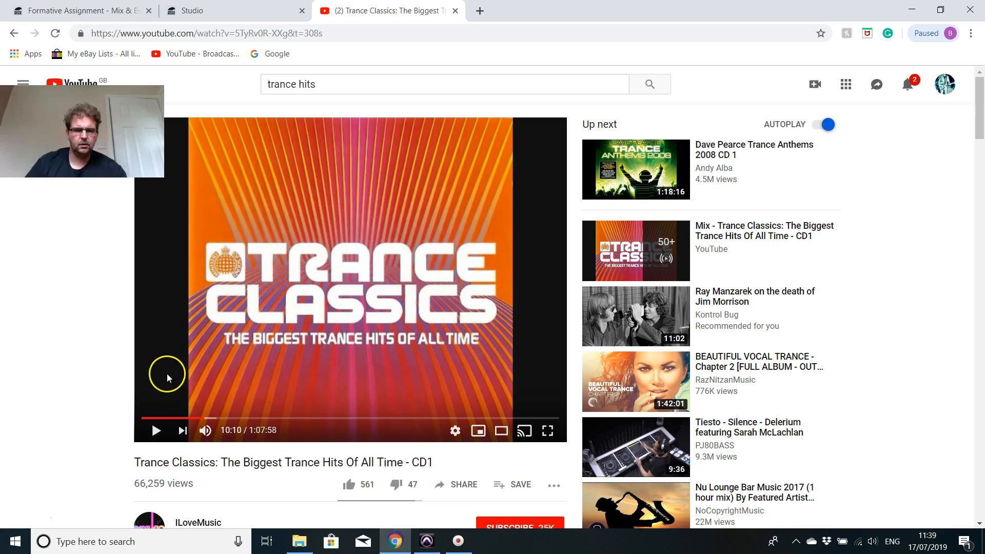
click(157, 432)
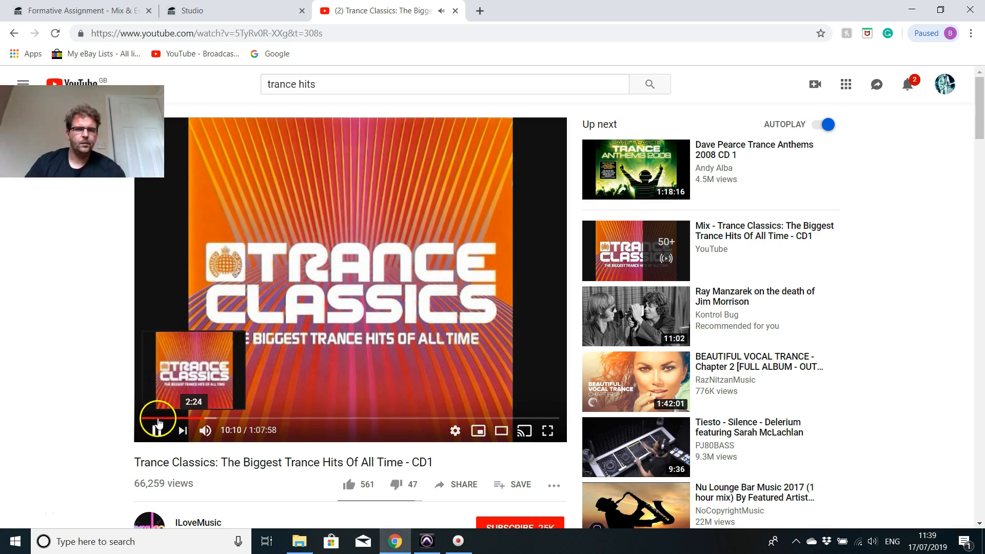
drag(164, 418, 183, 418)
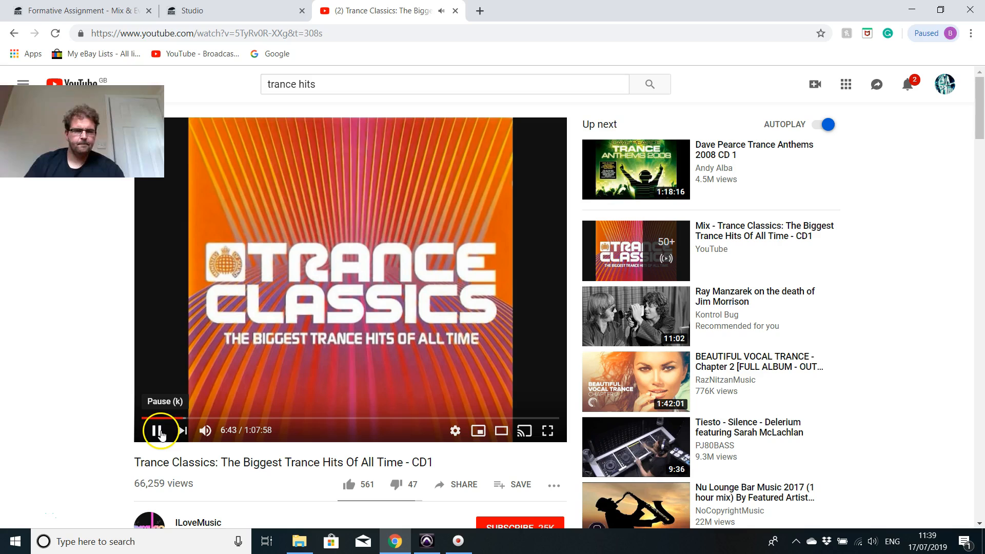
Step: Return to Pro Tools and look over the lower tracks, from the opening to the section after 0:46
click(430, 542)
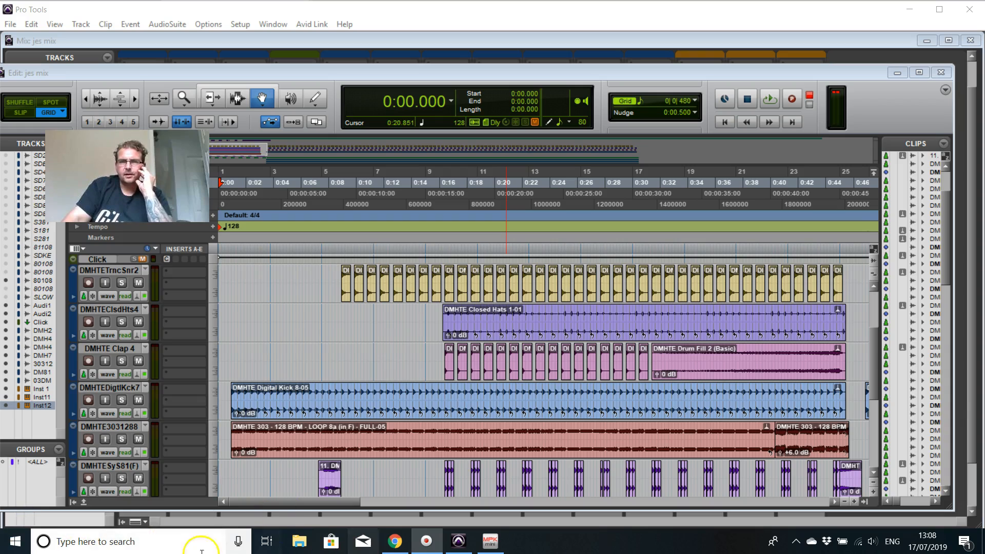
scroll(561, 382, down, 2)
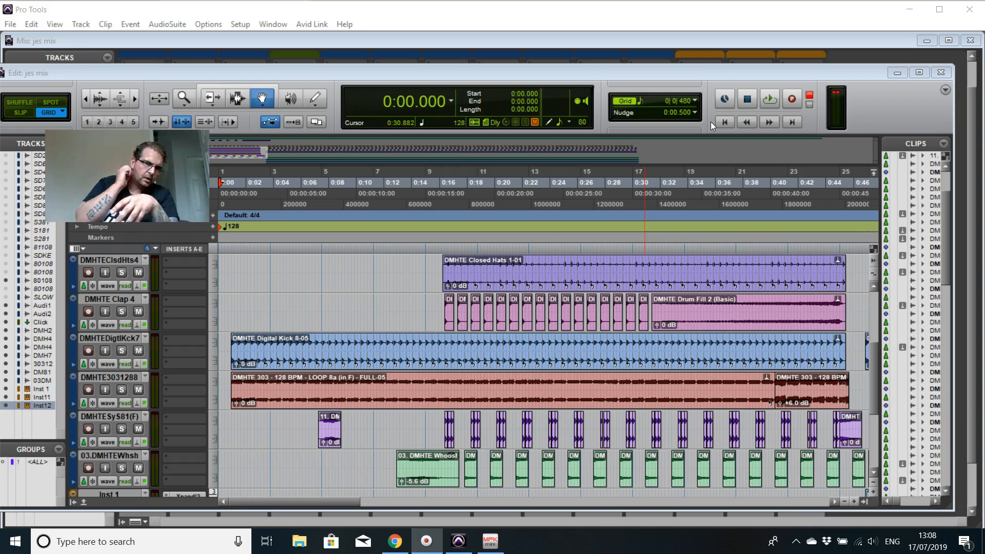
click(712, 185)
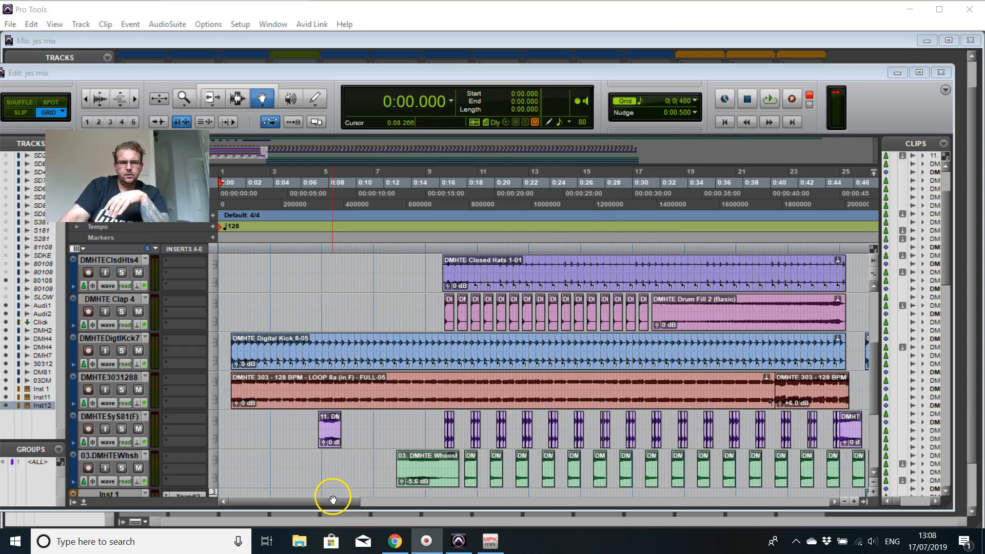
click(267, 404)
drag(334, 503, 396, 505)
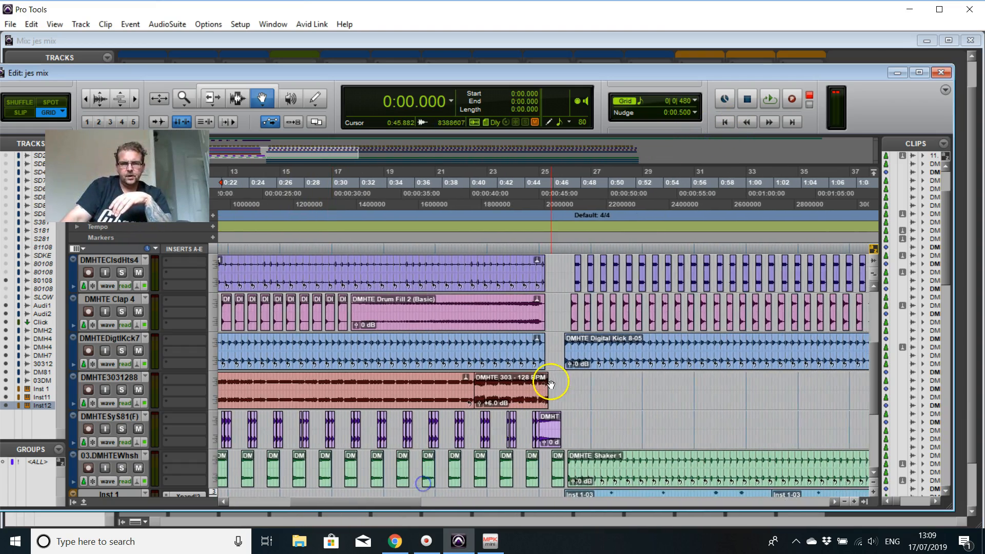
Step: Play the arrangement from the beginning, following the kick, 303 loop, snare, hats, claps, synth stabs and whooshes into the drum fill
scroll(564, 369, up, 3)
scroll(559, 362, up, 1)
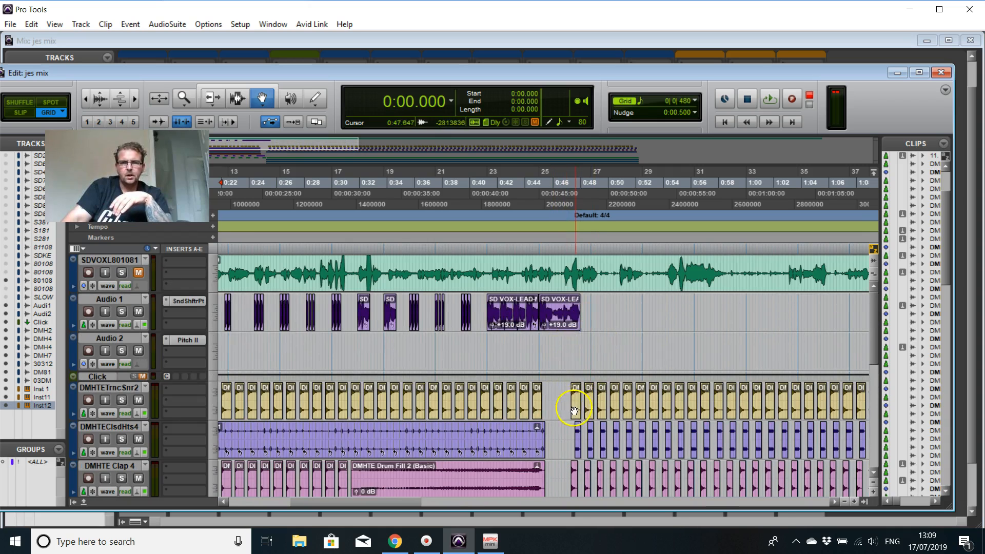
scroll(574, 411, down, 1)
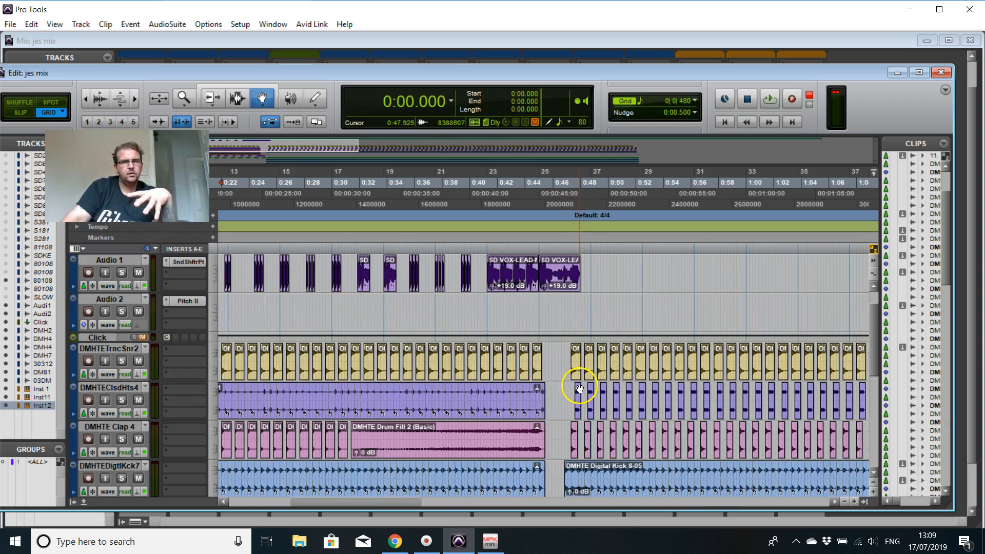
scroll(580, 392, down, 1)
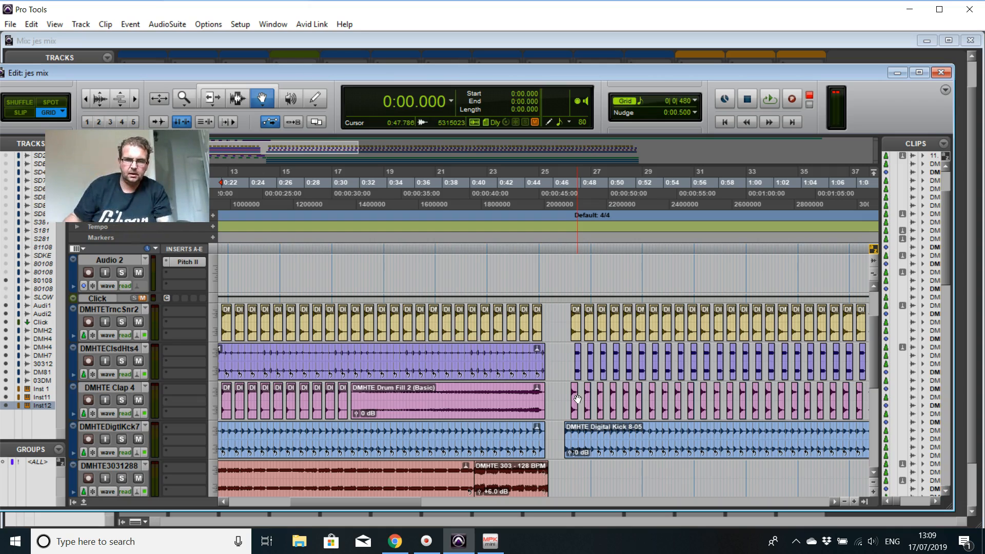
click(723, 122)
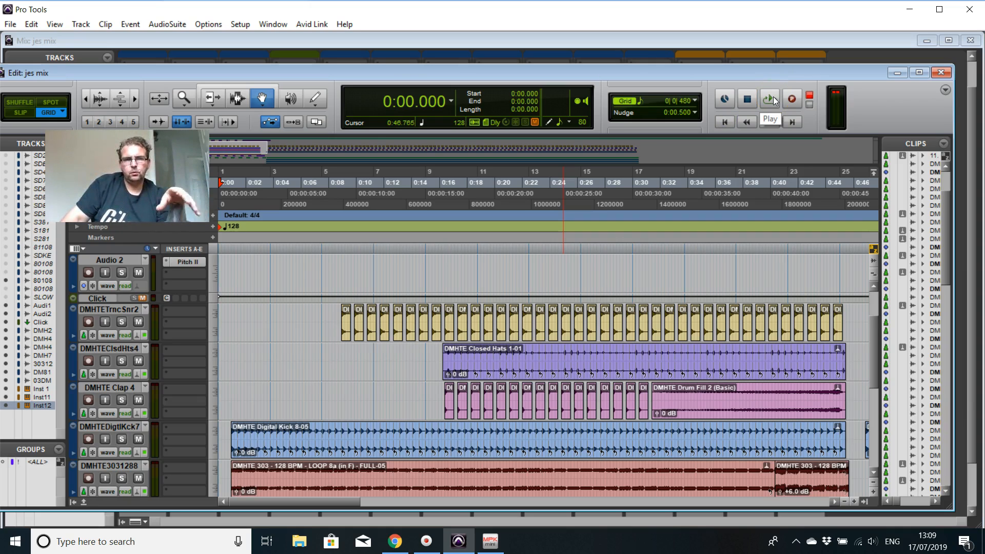
click(771, 100)
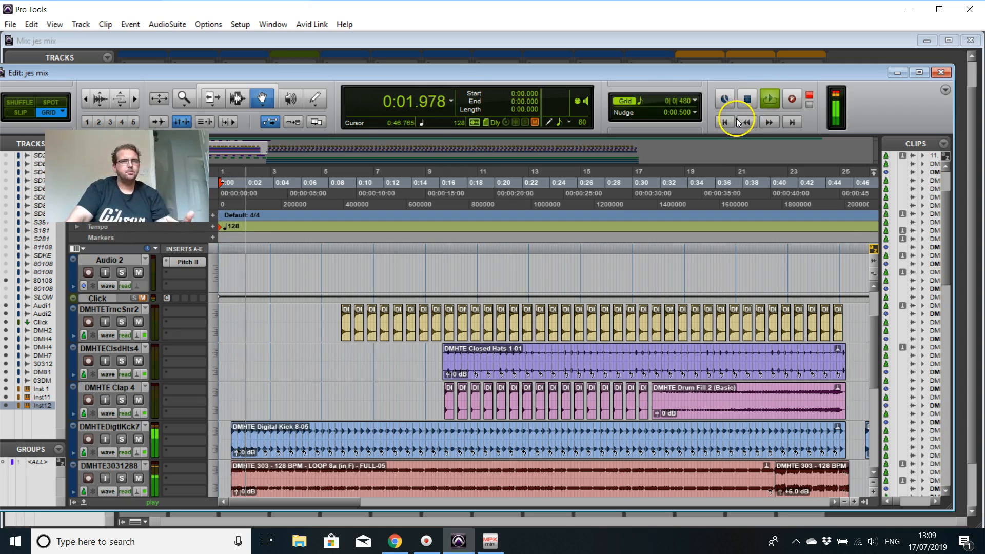
scroll(529, 390, down, 2)
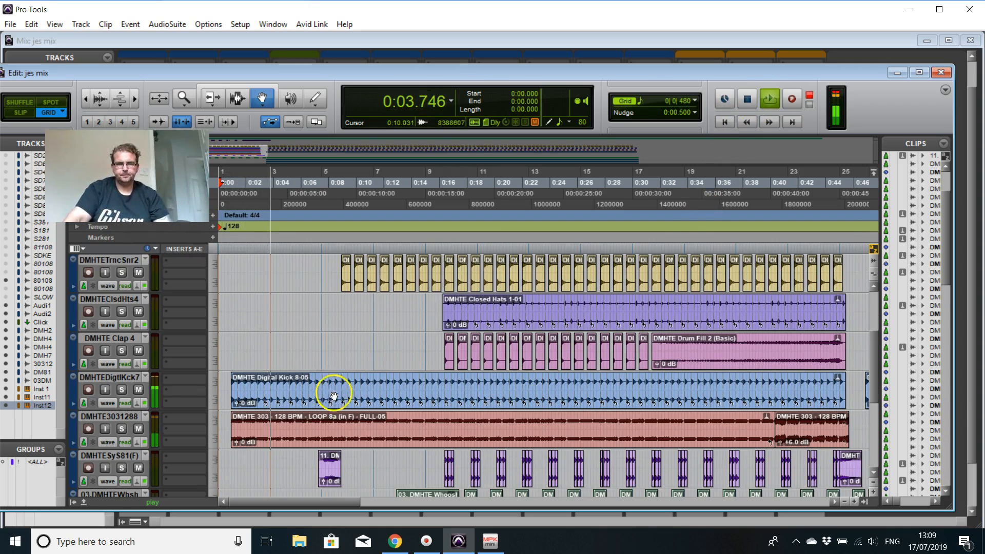
scroll(363, 445, down, 2)
scroll(359, 435, down, 2)
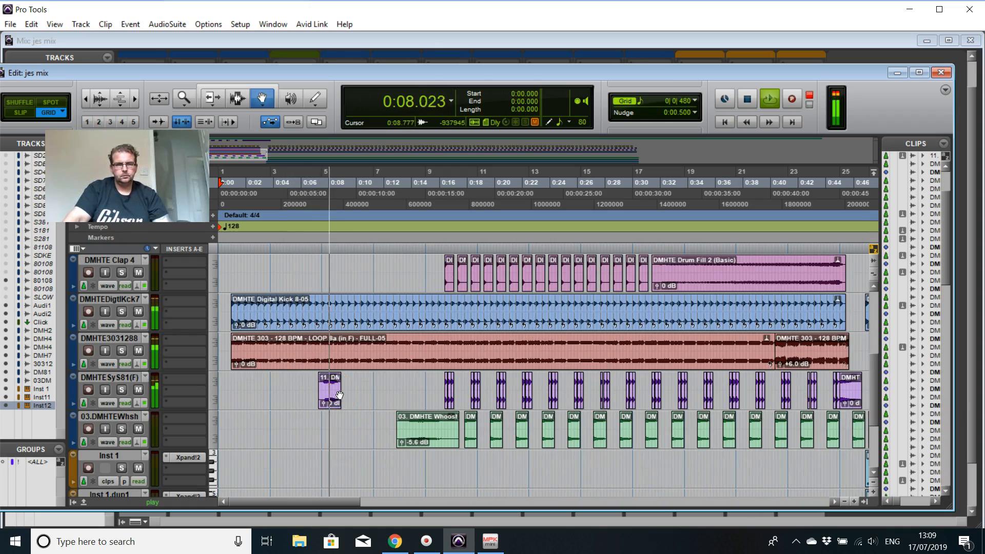
scroll(446, 362, up, 2)
scroll(446, 362, up, 2)
scroll(445, 362, down, 1)
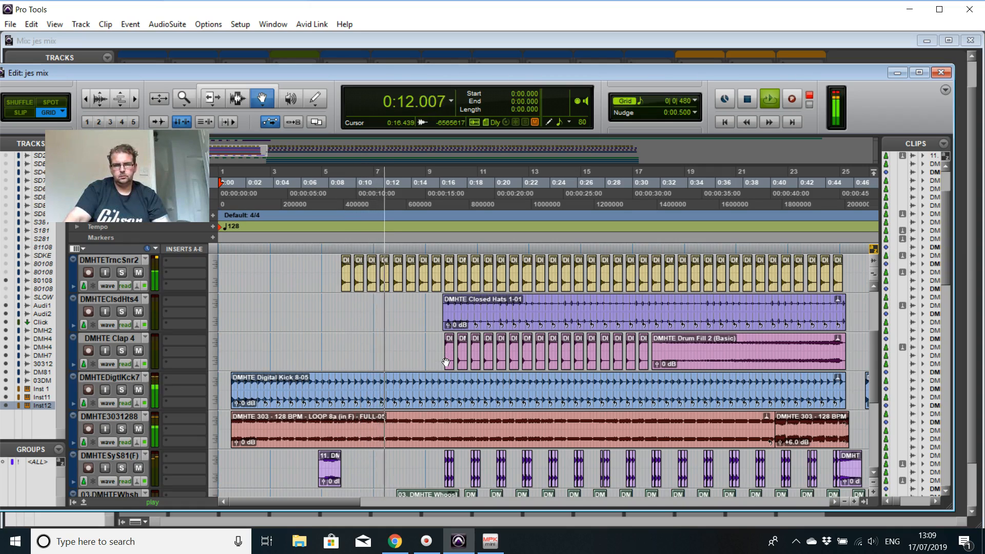
scroll(501, 348, down, 1)
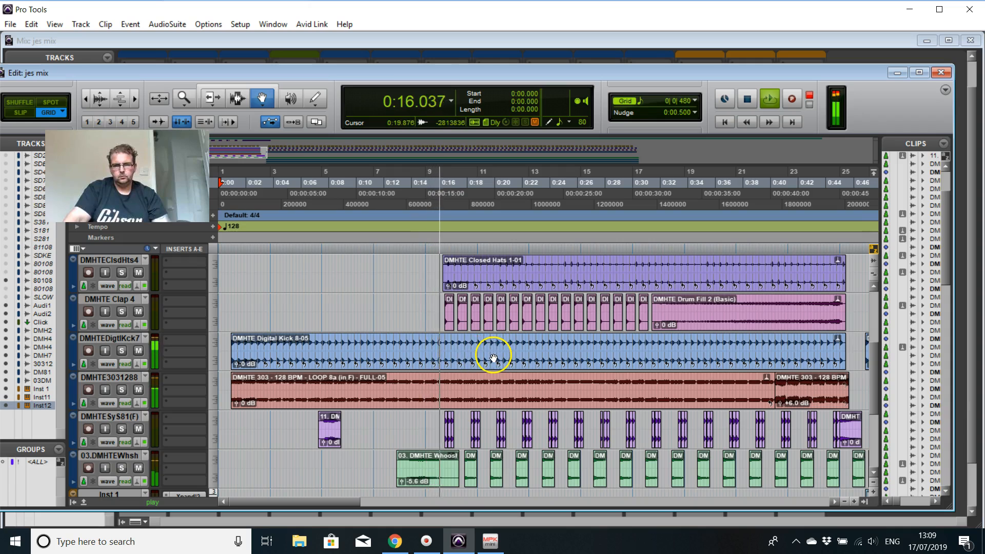
scroll(616, 349, down, 1)
scroll(616, 348, up, 1)
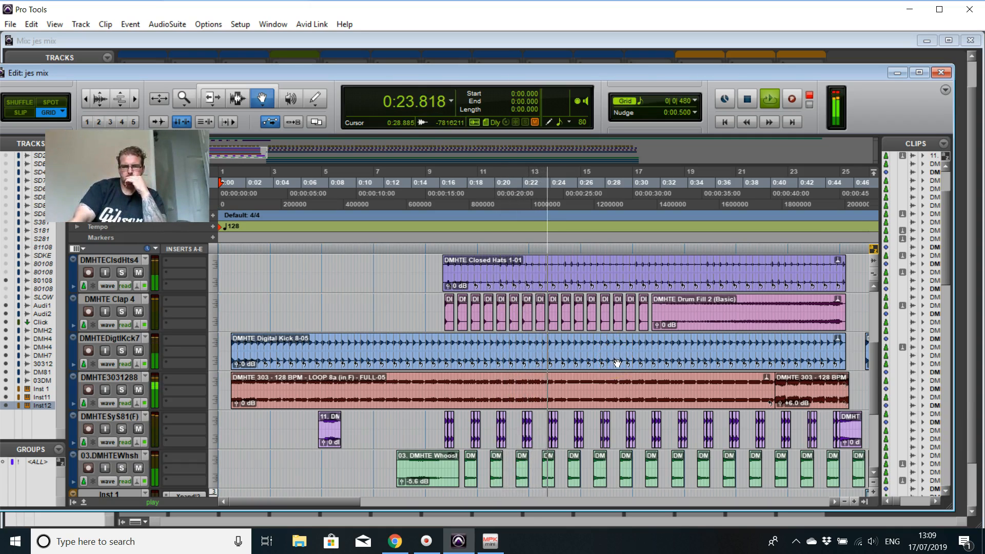
click(619, 365)
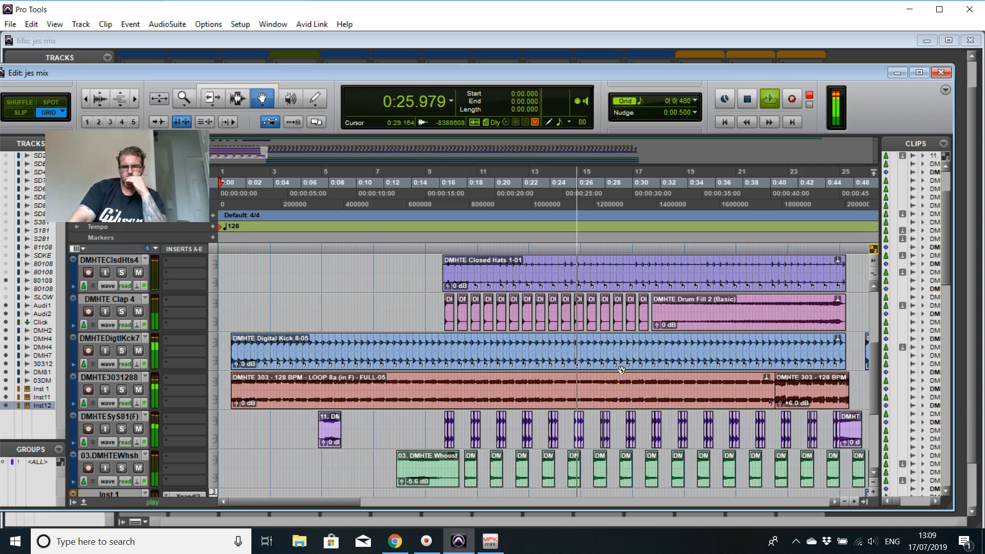
click(704, 357)
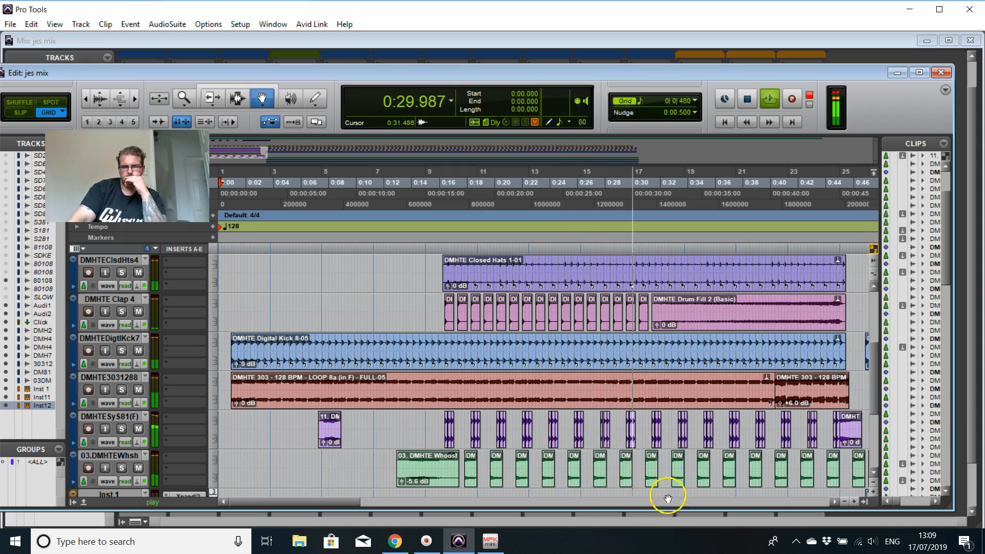
scroll(763, 358, up, 1)
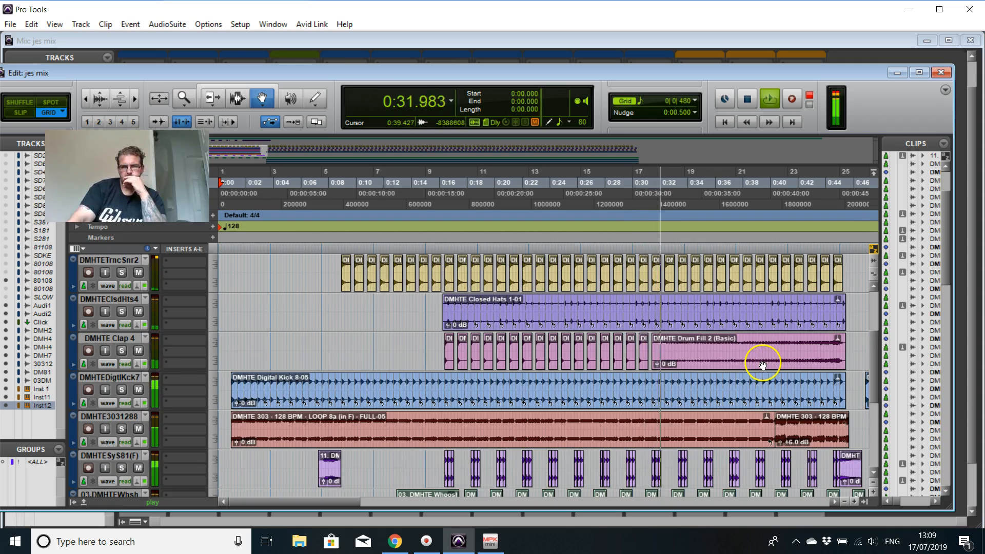
Step: Keep playing past the 0:46 break, checking the drum and instrument tracks, and stop at about 1:02
scroll(763, 365, down, 1)
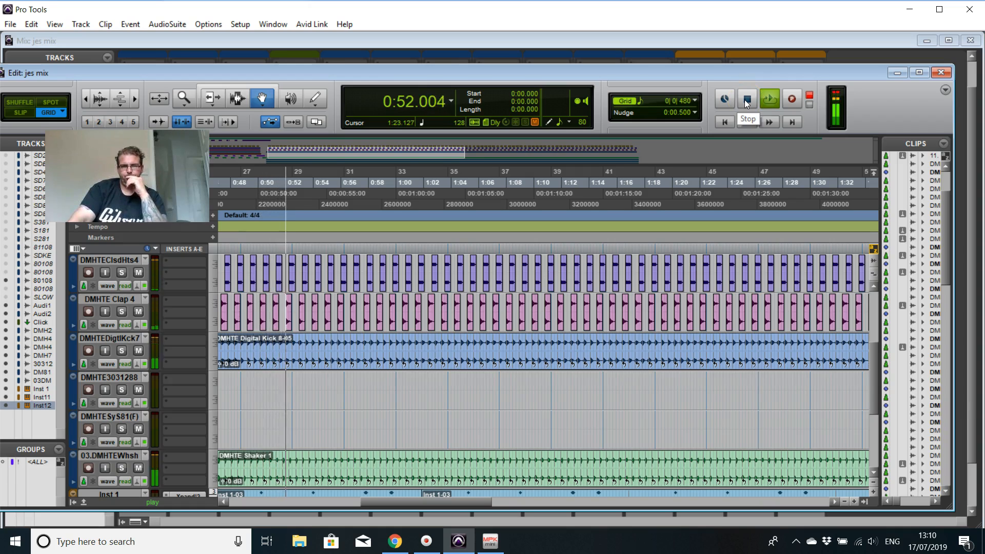
scroll(578, 330, down, 3)
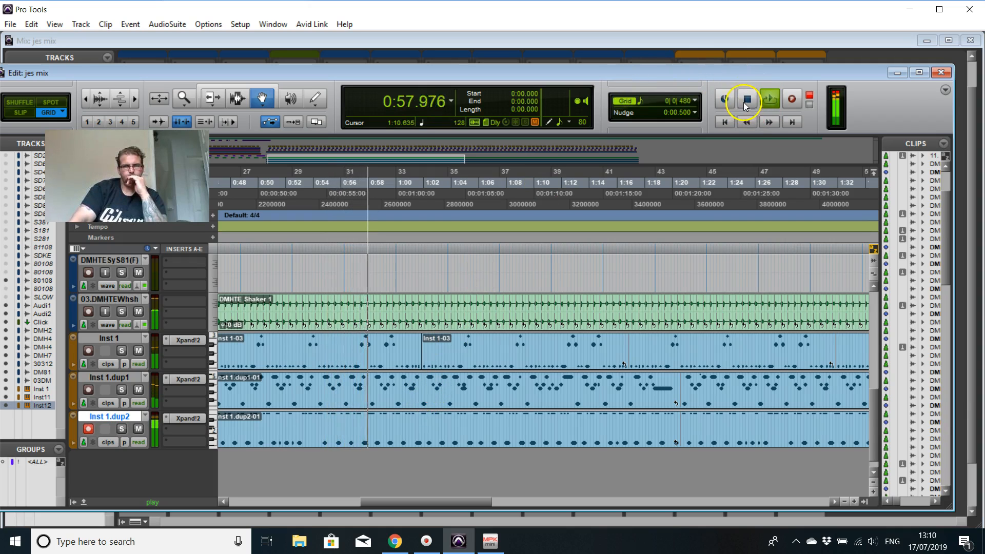
scroll(640, 323, up, 4)
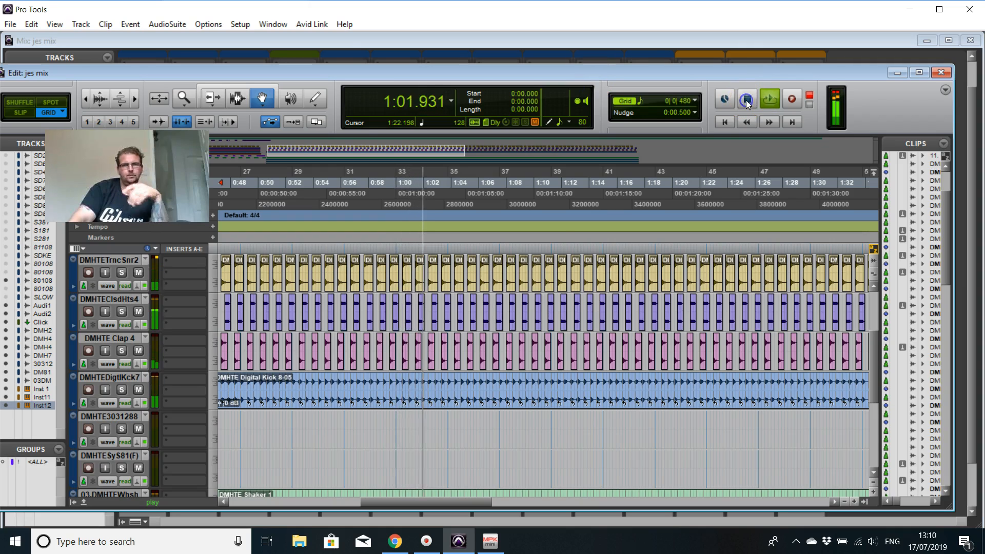
click(747, 102)
Step: Delete the repeated whoosh clips between 0:29.062 and 0:46.640 on the 03.DMHTEWhsh track
scroll(618, 395, down, 3)
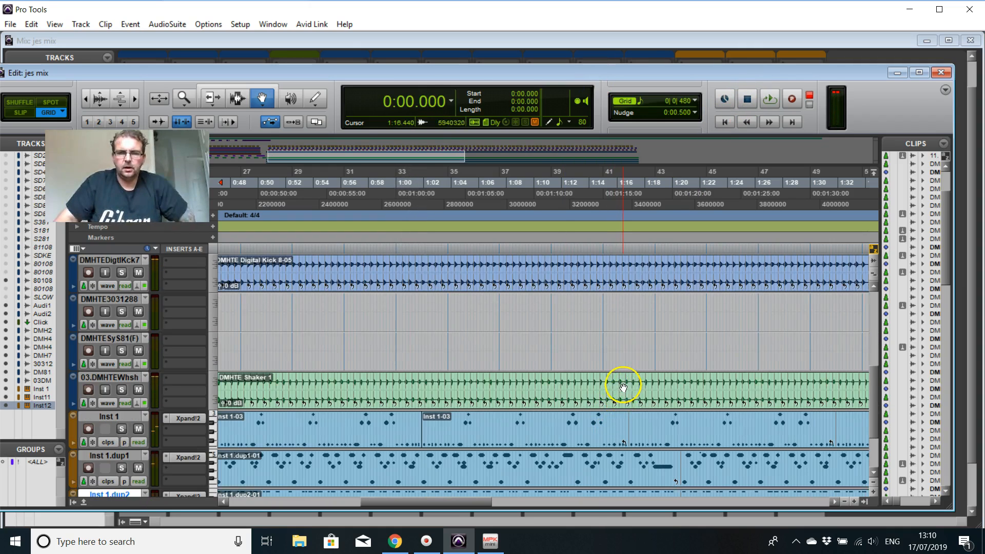
scroll(623, 387, down, 1)
drag(433, 505, 345, 496)
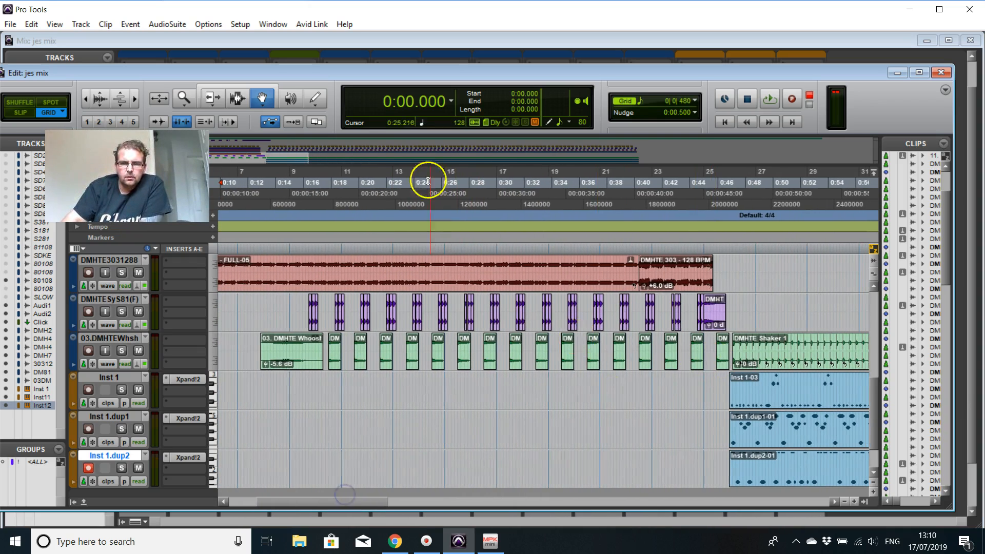
click(234, 99)
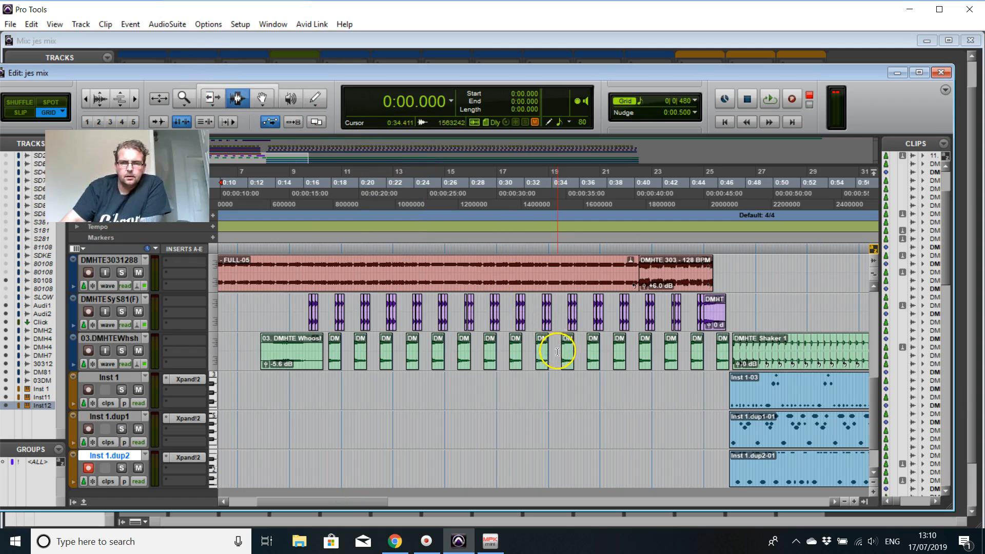
drag(488, 360, 720, 365)
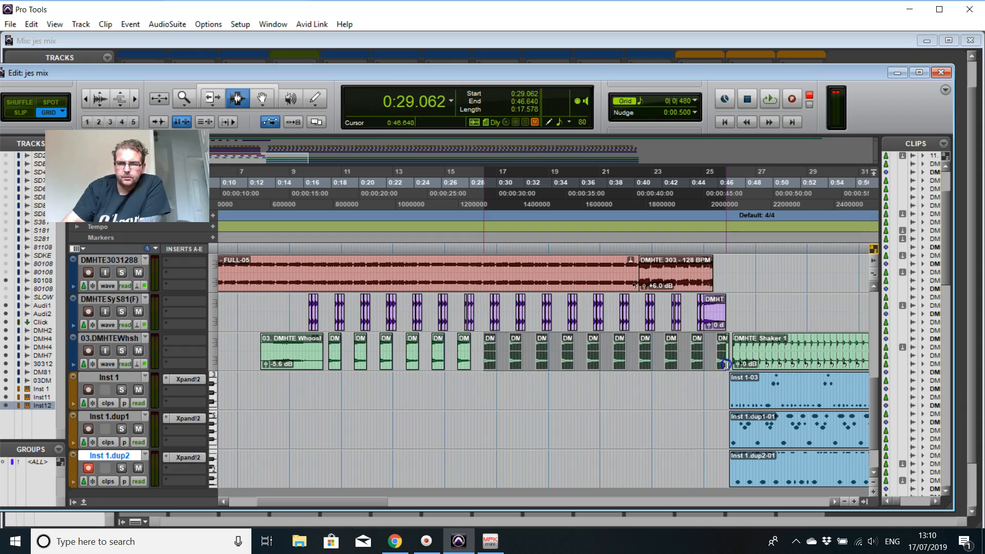
key(Delete)
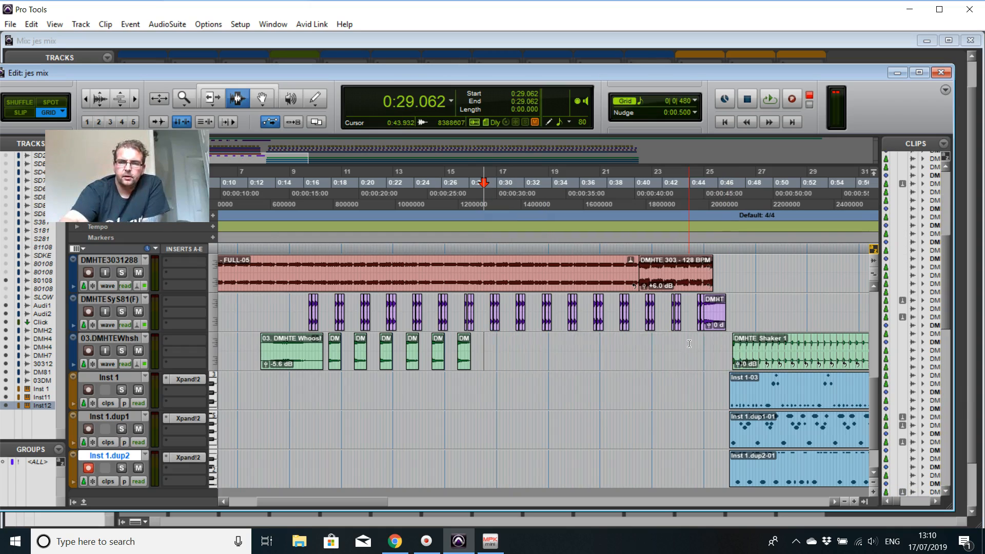
Step: Play from 0:13.125 to check the shortened whoosh section and the transition after 0:46, stopping playback past 0:52
click(259, 185)
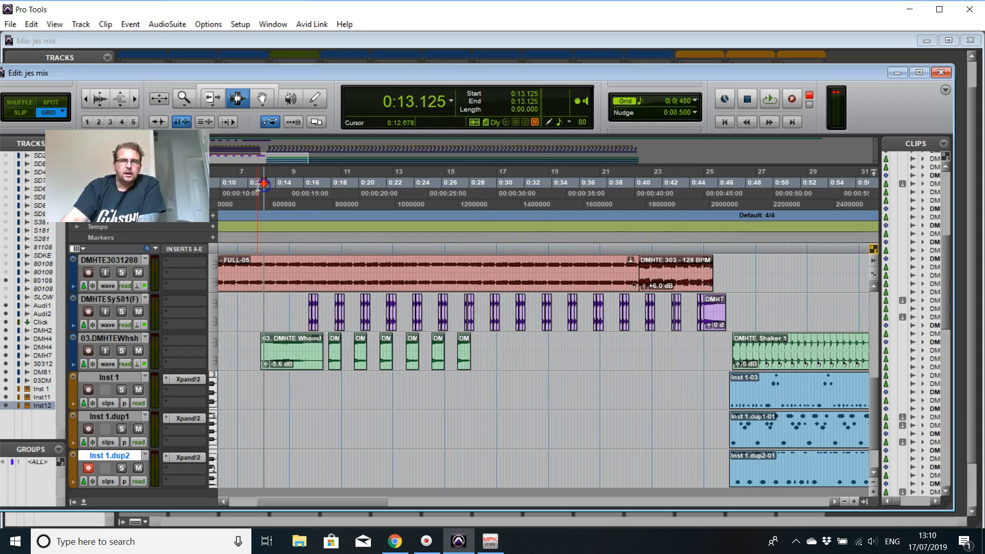
key(space)
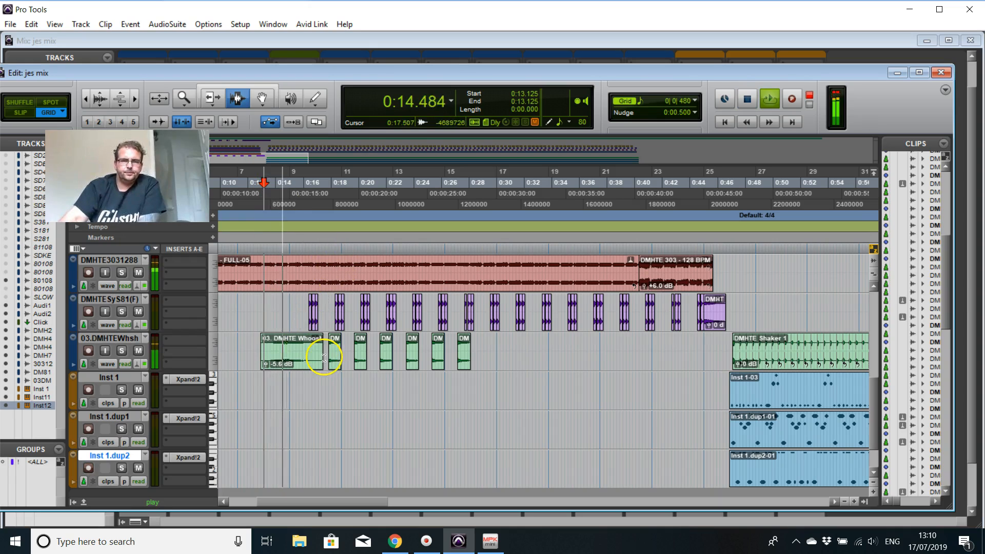
click(262, 98)
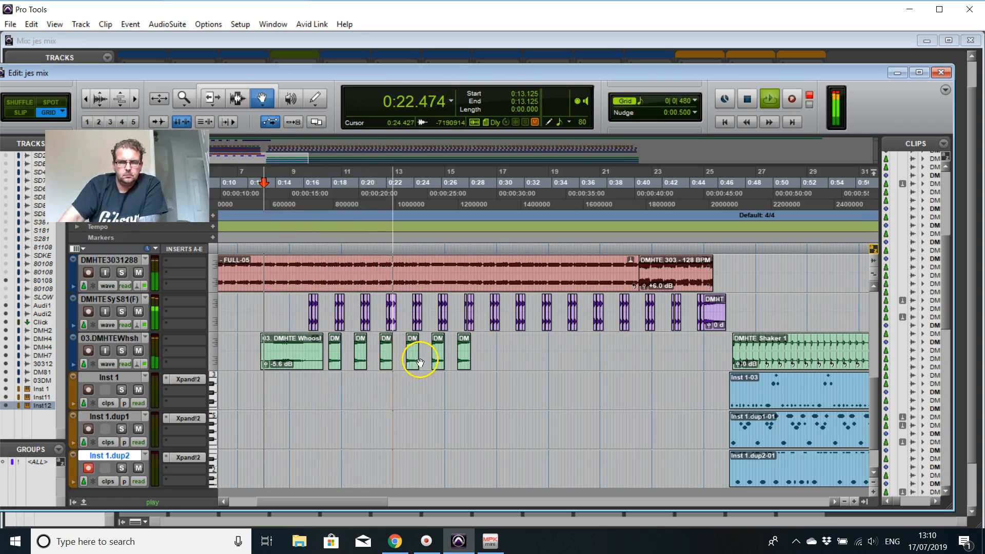
click(443, 354)
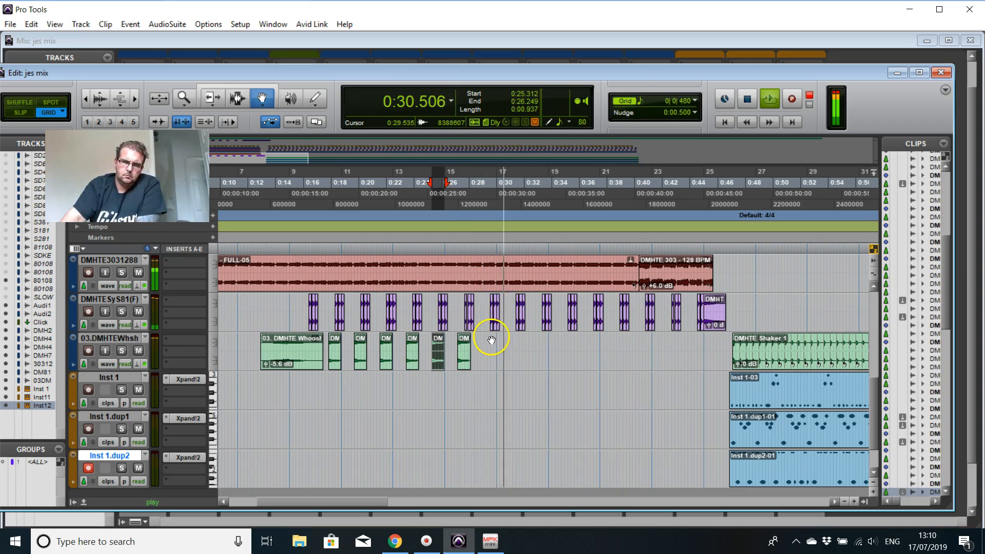
scroll(597, 343, up, 2)
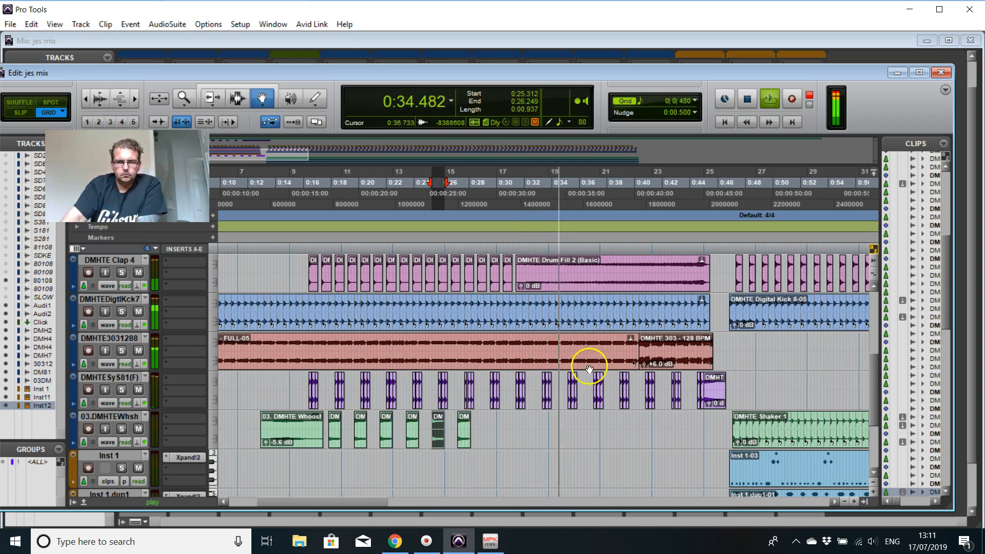
scroll(600, 372, up, 2)
scroll(765, 354, down, 1)
scroll(764, 367, down, 1)
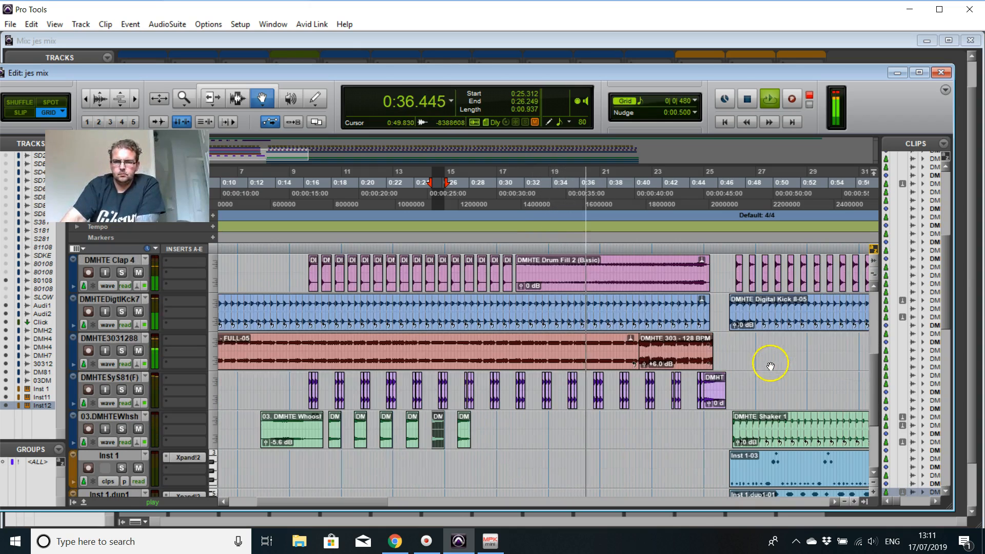
scroll(754, 374, up, 3)
scroll(764, 359, down, 5)
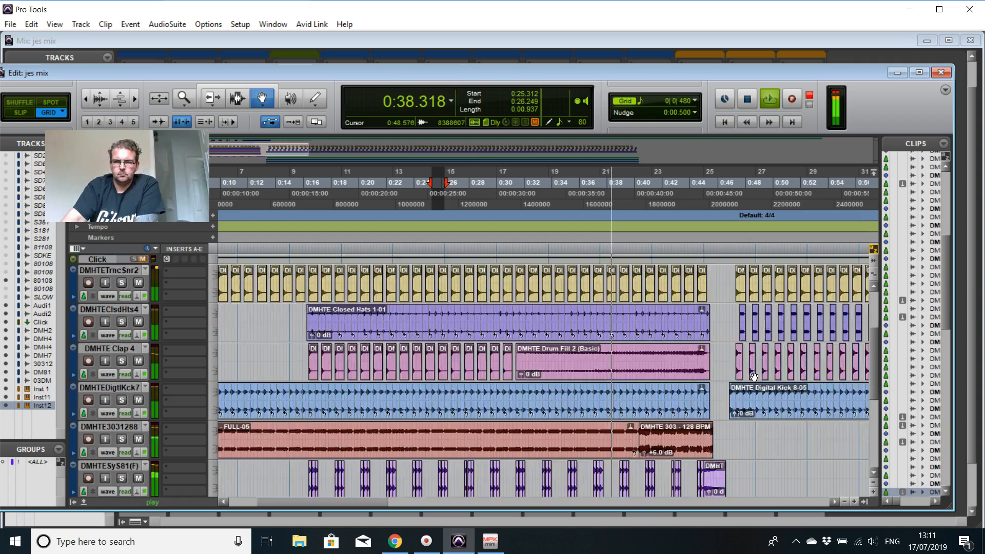
scroll(774, 321, up, 1)
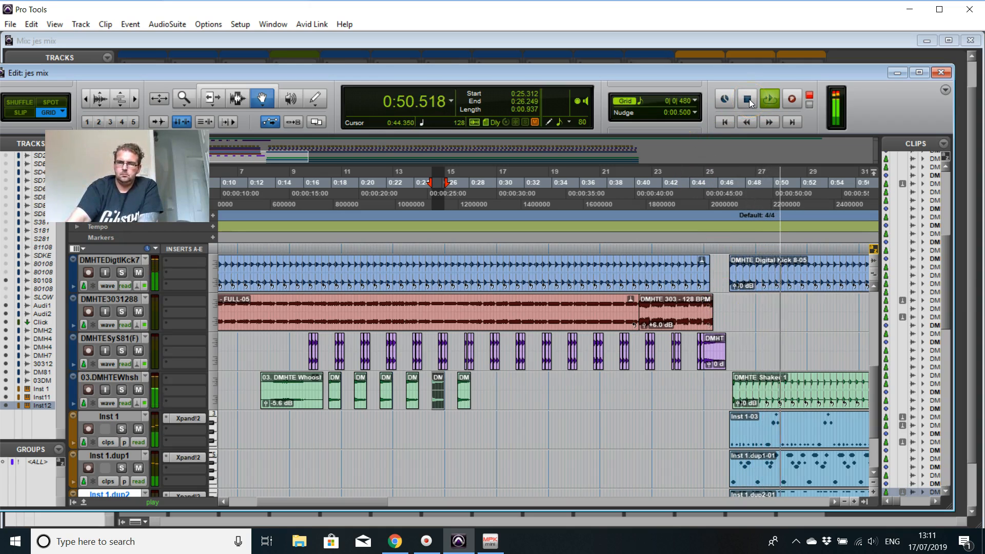
scroll(693, 440, up, 2)
scroll(693, 440, up, 3)
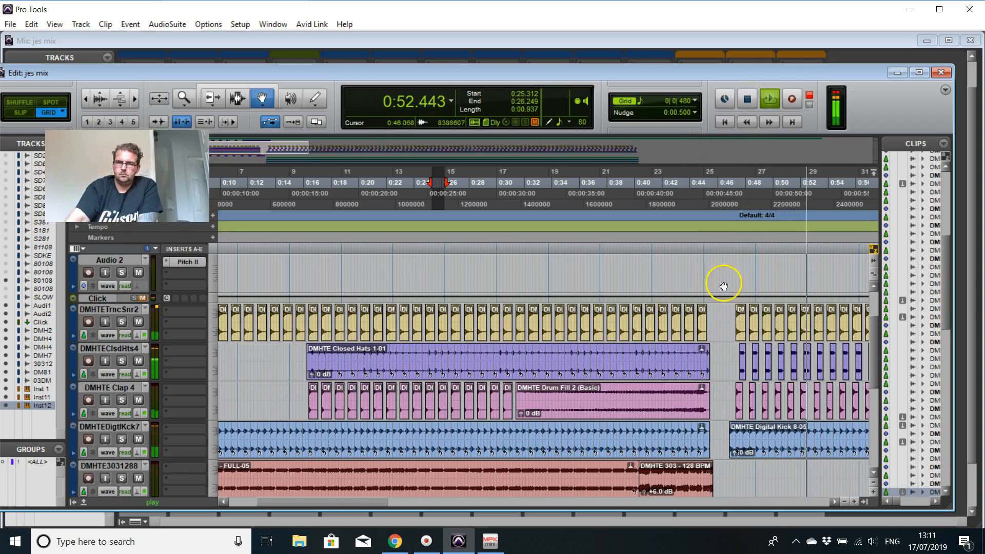
click(746, 97)
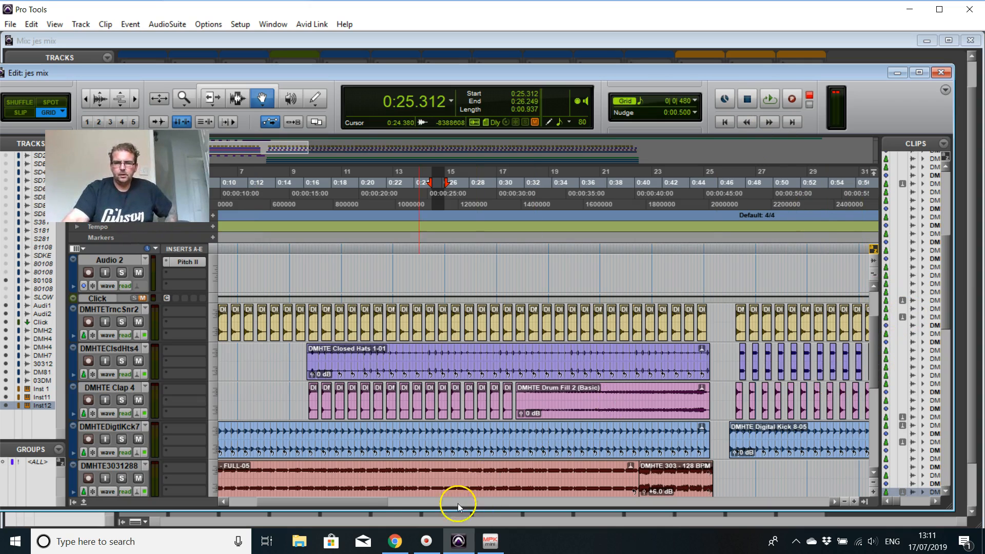
Step: Look over the section from about 0:52 to 1:14, checking the drum, shaker and transposed vocal chop tracks
mouse_move(373, 503)
mouse_down()
mouse_move(657, 496)
mouse_move(404, 513)
mouse_move(408, 521)
mouse_move(389, 512)
mouse_up()
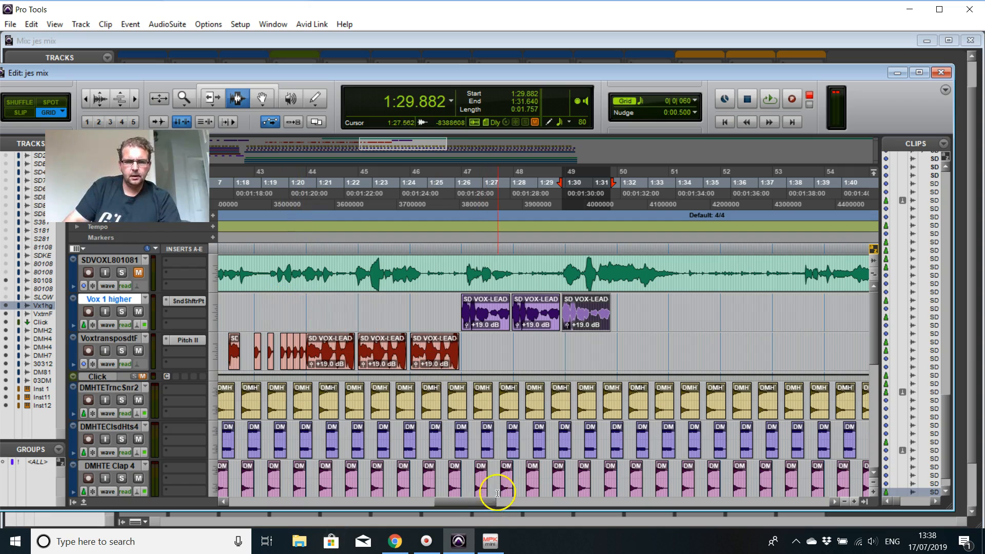
drag(482, 503, 412, 513)
scroll(447, 382, down, 3)
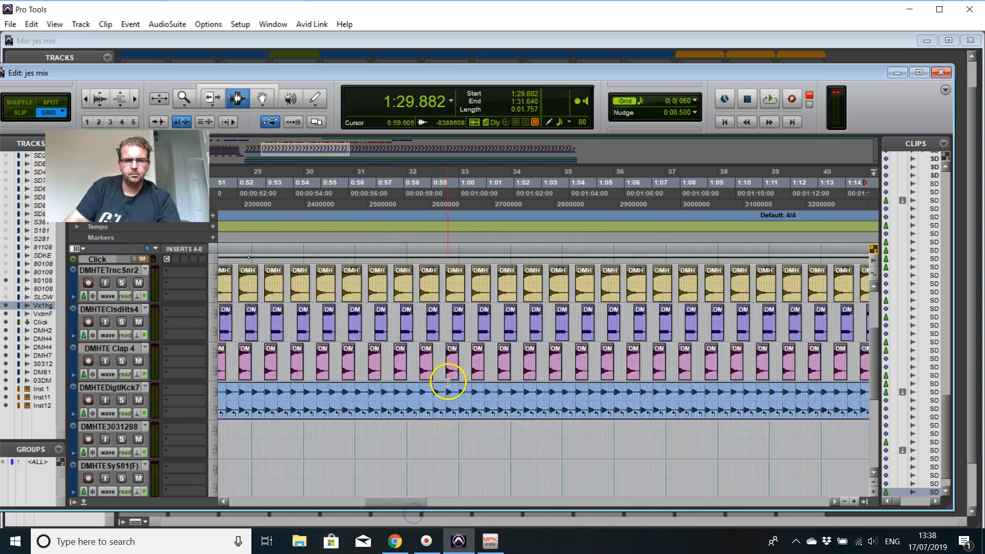
scroll(442, 413, down, 2)
scroll(452, 406, up, 3)
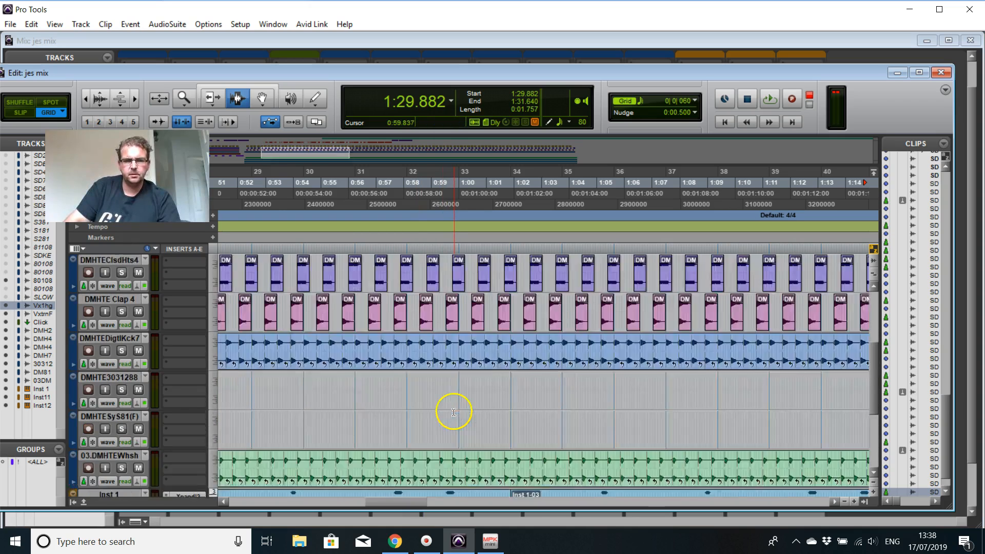
scroll(455, 391, up, 2)
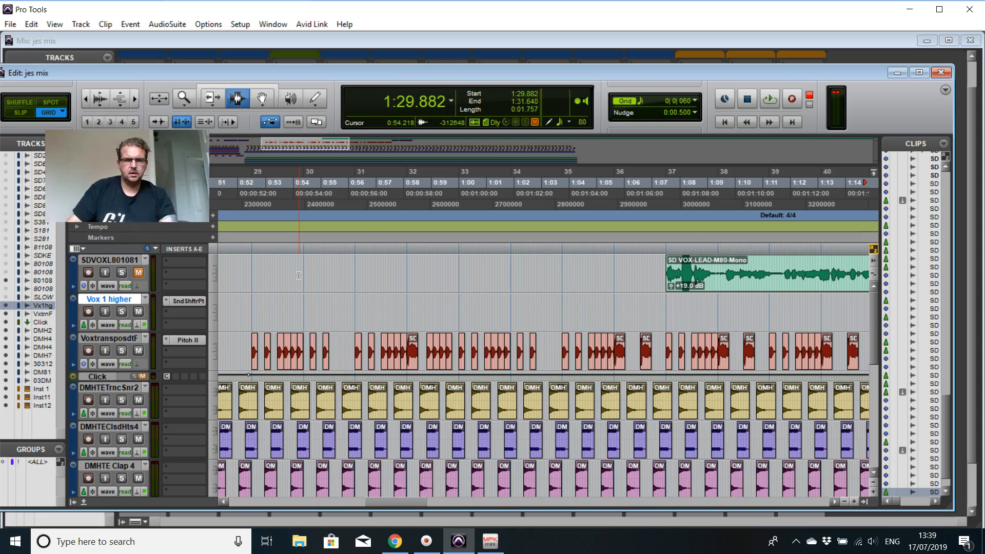
Step: Play the main section from 0:52.265 to check the transposed vocal chops over the drums, and stop playback
click(249, 184)
key(space)
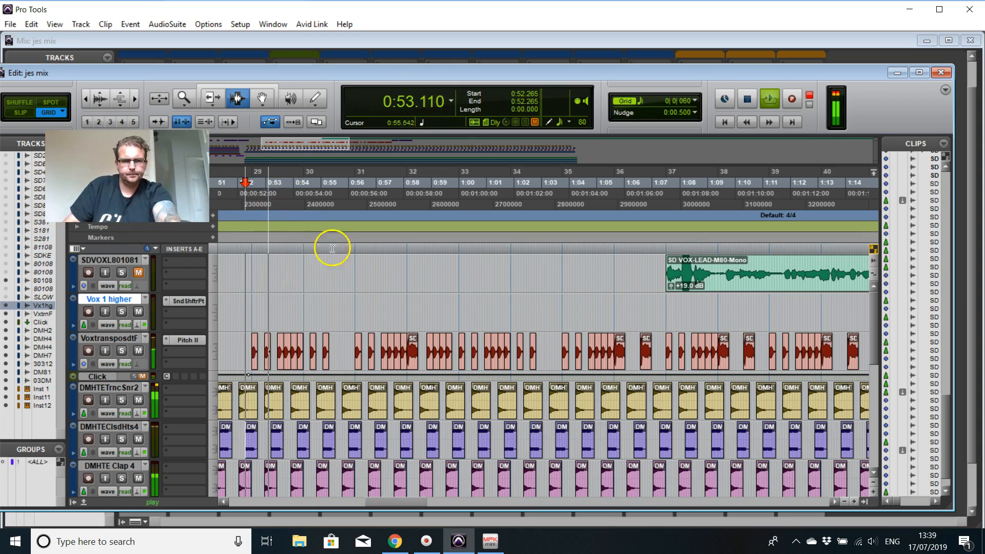
click(747, 99)
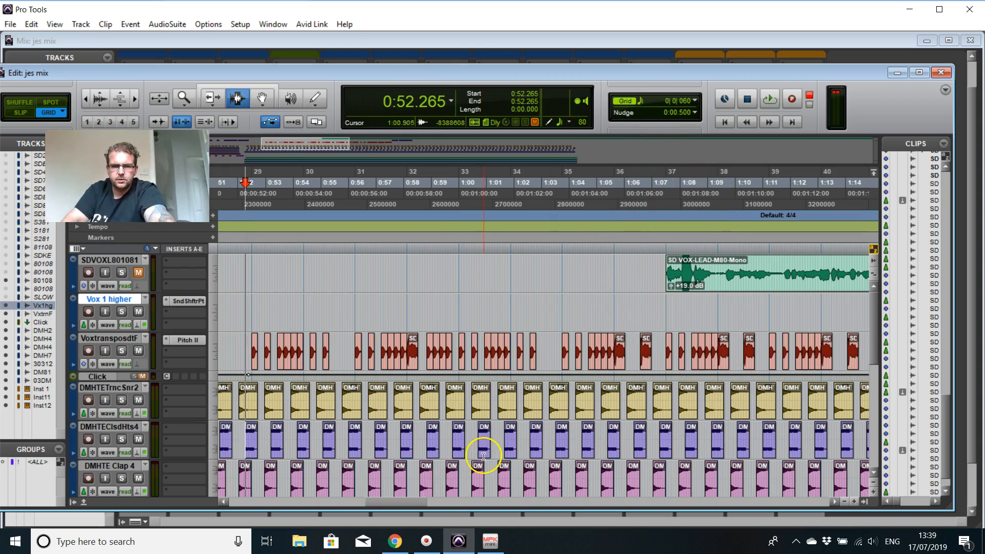
Step: Play from 0:43.359 through the break into the main section, looking over the vocal, drum and instrument tracks
drag(419, 506, 417, 183)
click(421, 183)
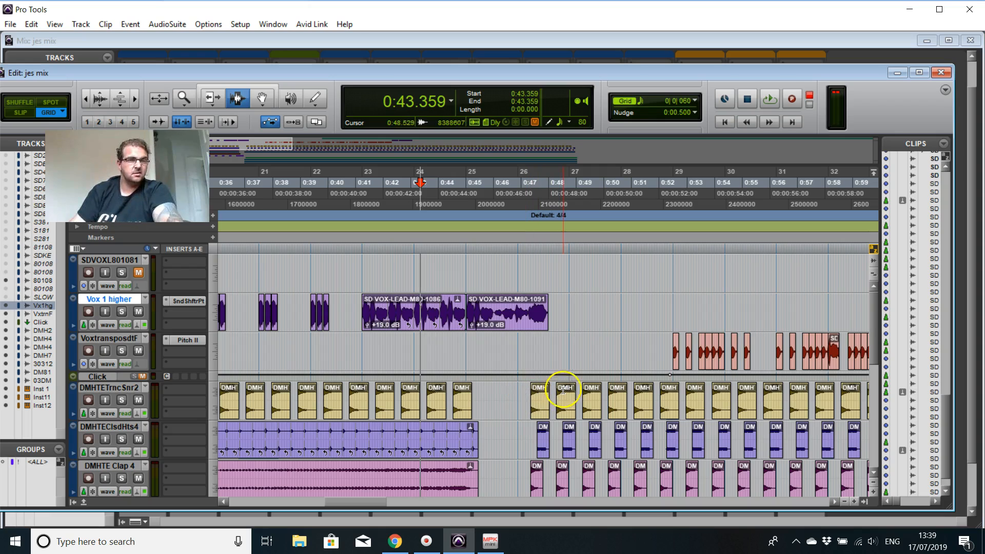
key(space)
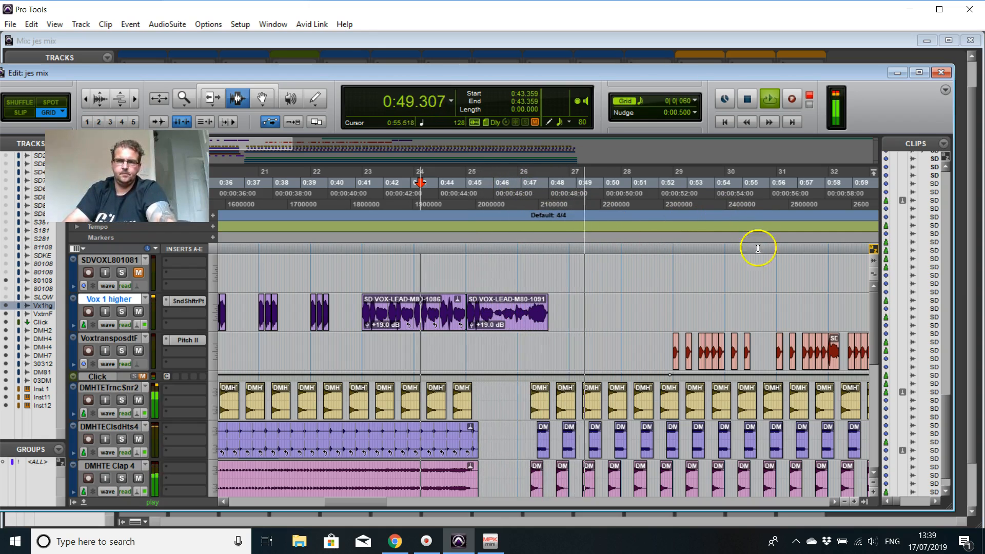
key(r)
key(r)
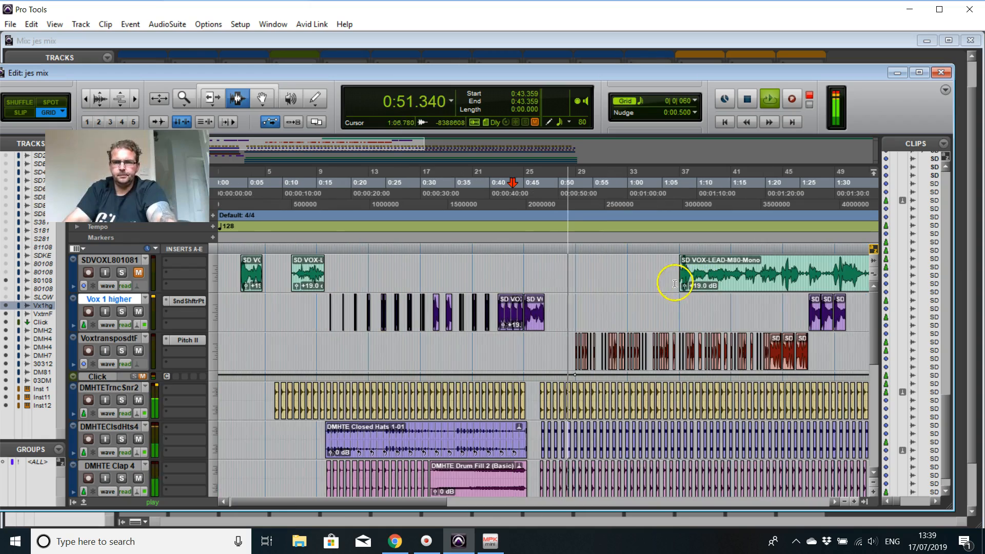
scroll(672, 289, down, 6)
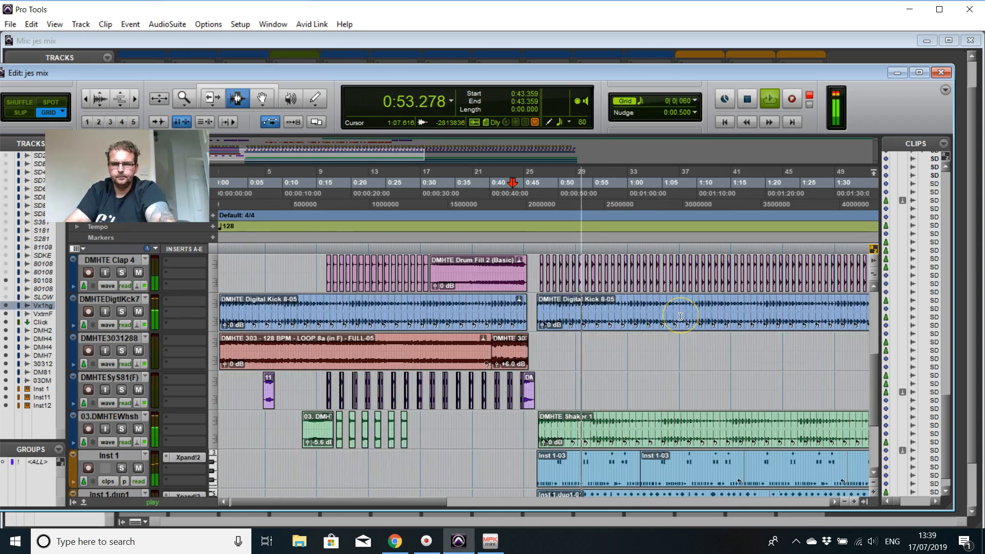
scroll(680, 317, up, 4)
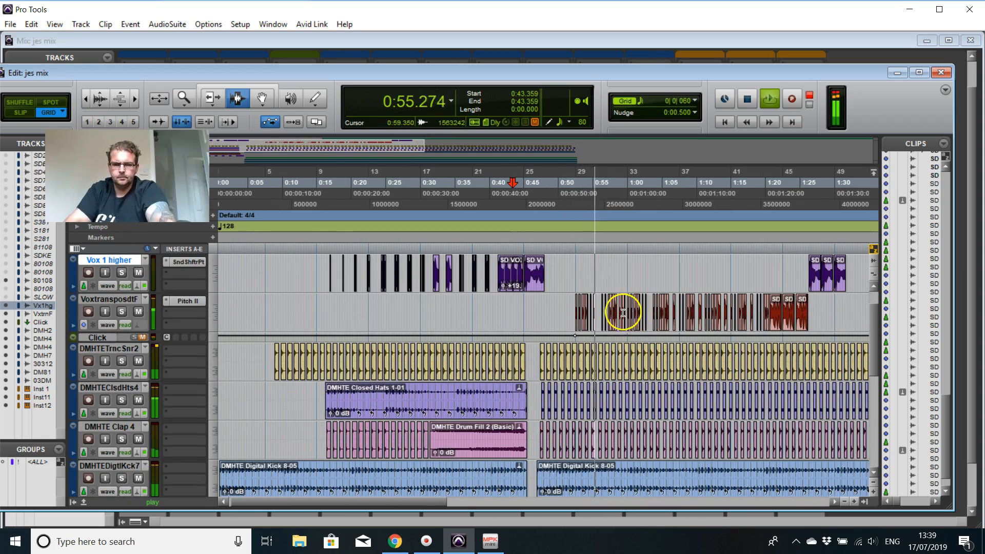
Step: Play from 0:59.062 to about 1:37, following the vocal chops and checking the drum, shaker and instrument tracks, and stop playback
key(t)
key(t)
key(t)
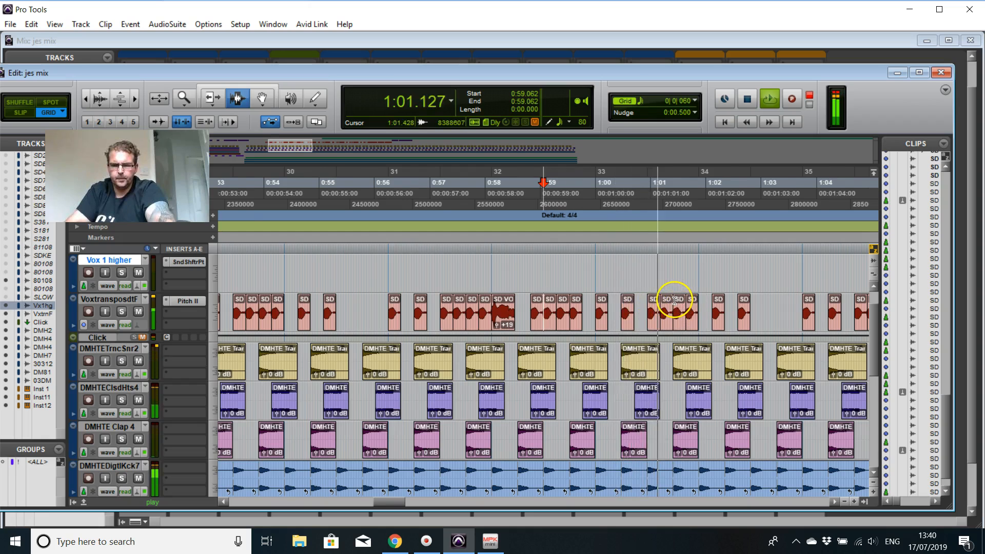
key(r)
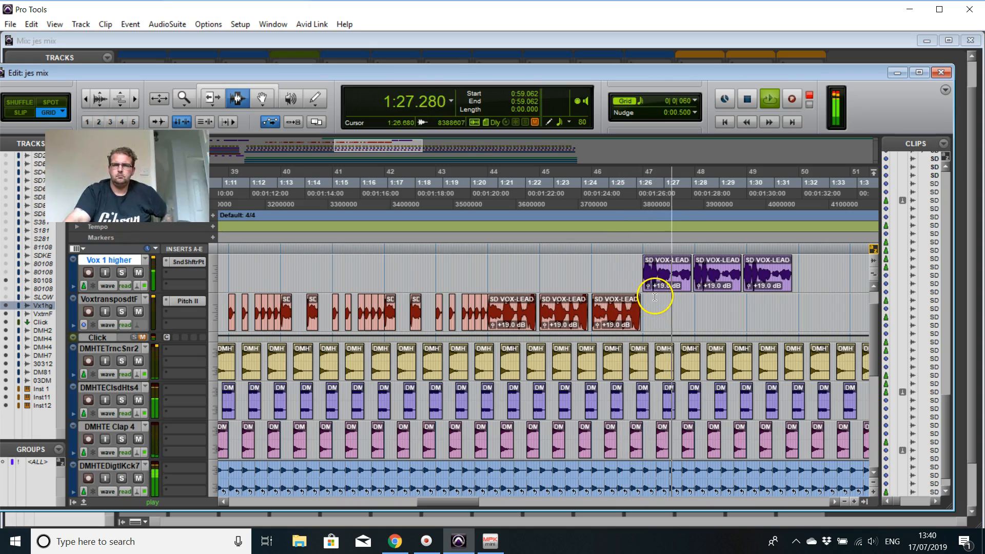
scroll(656, 293, up, 1)
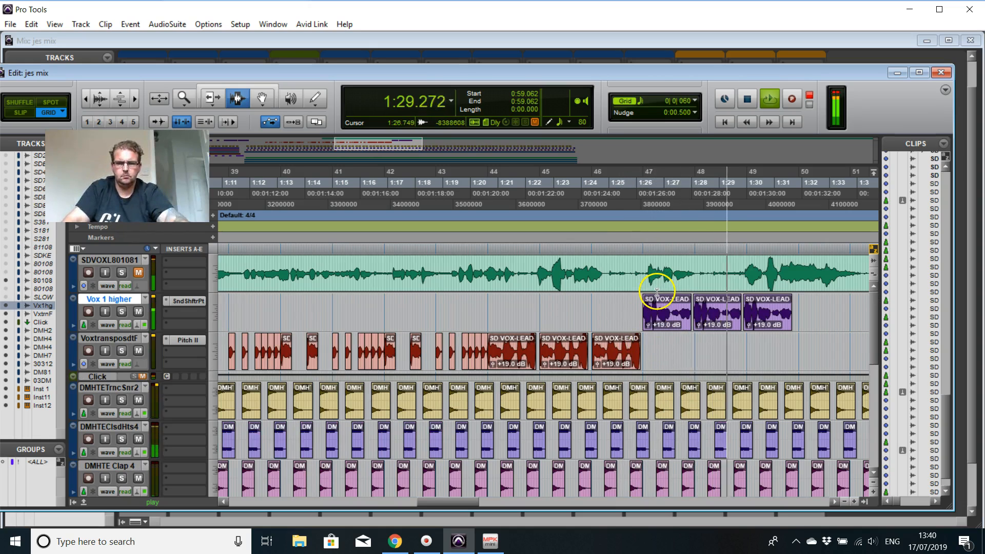
scroll(657, 293, down, 3)
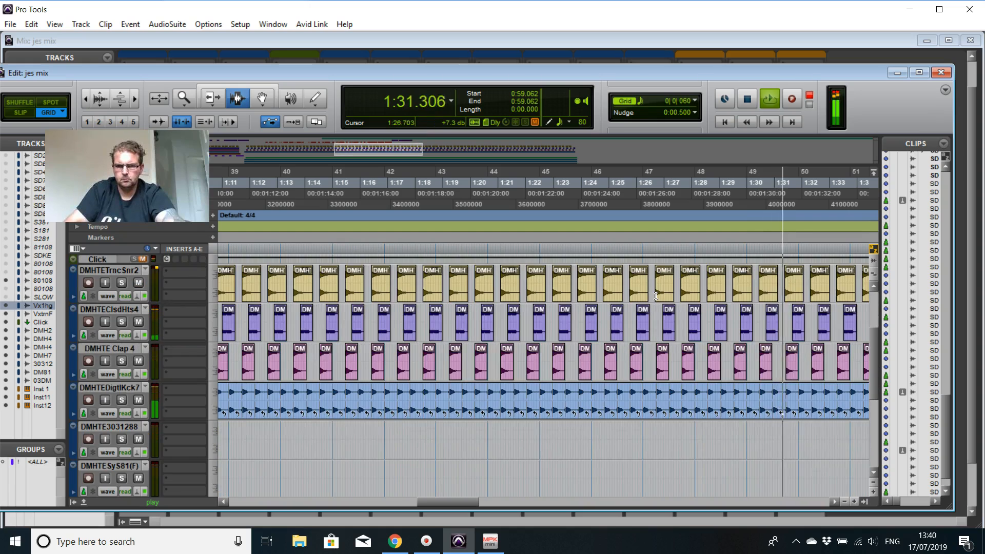
scroll(655, 296, down, 4)
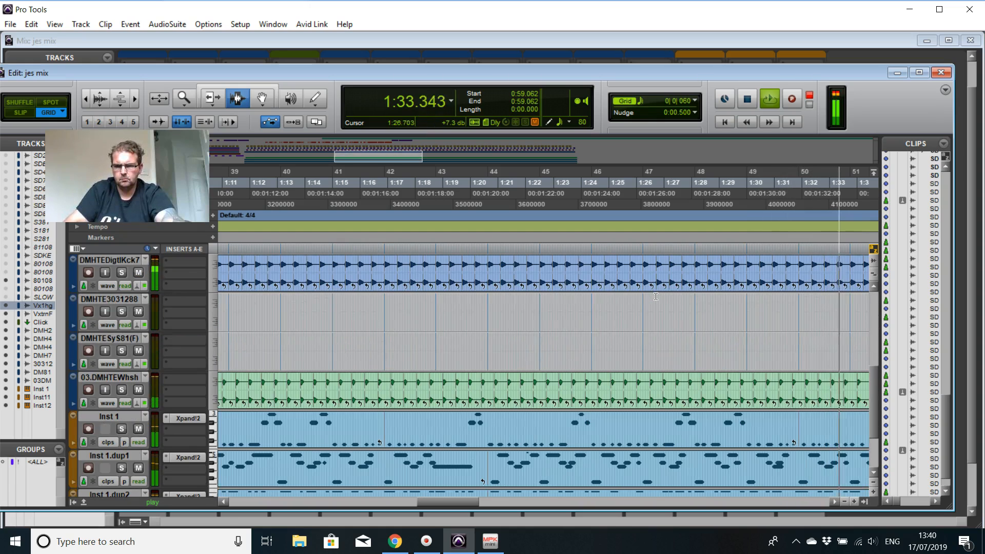
scroll(655, 296, down, 3)
scroll(655, 295, up, 6)
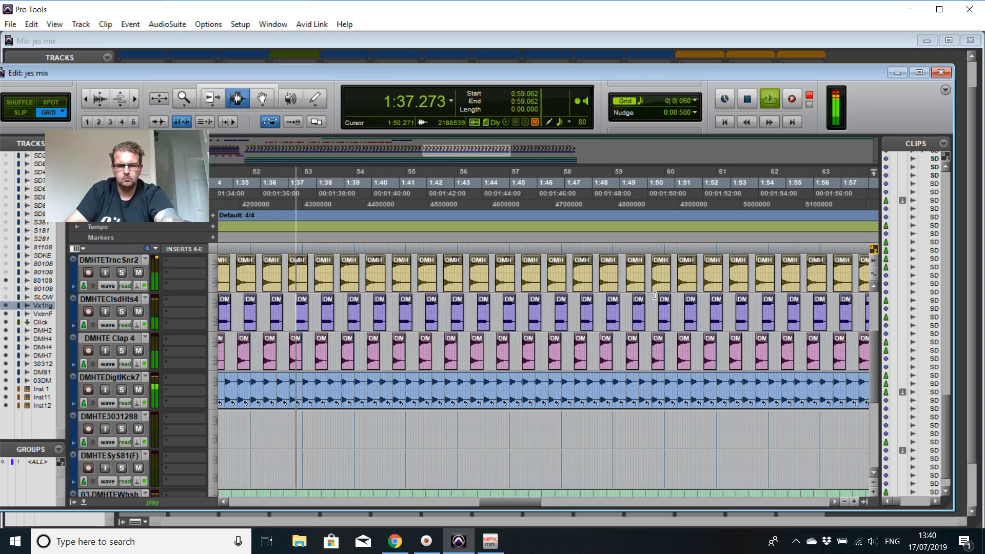
key(space)
Step: Play from 1:07.675 and solo the clap, closed hats, trance snare and digital kick tracks one by one
click(378, 366)
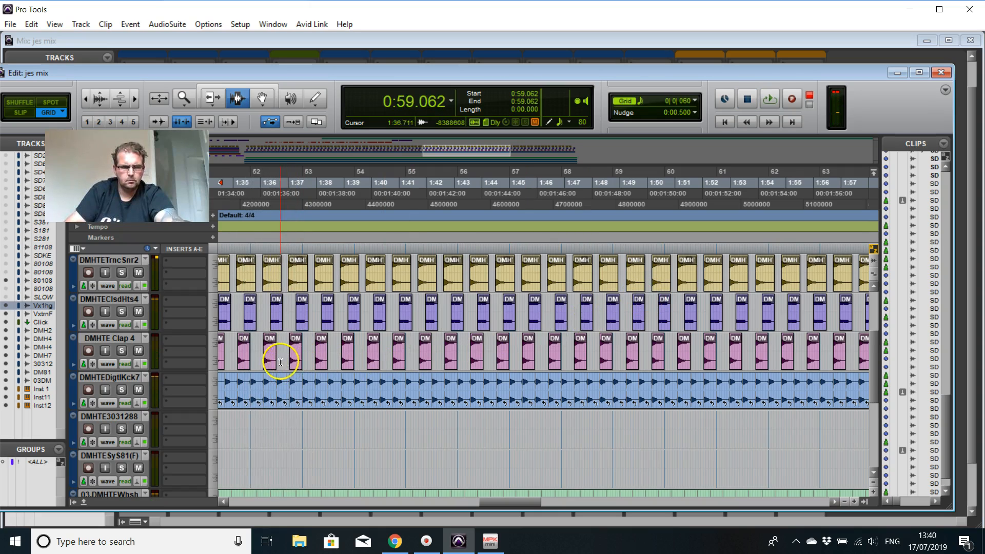
click(121, 351)
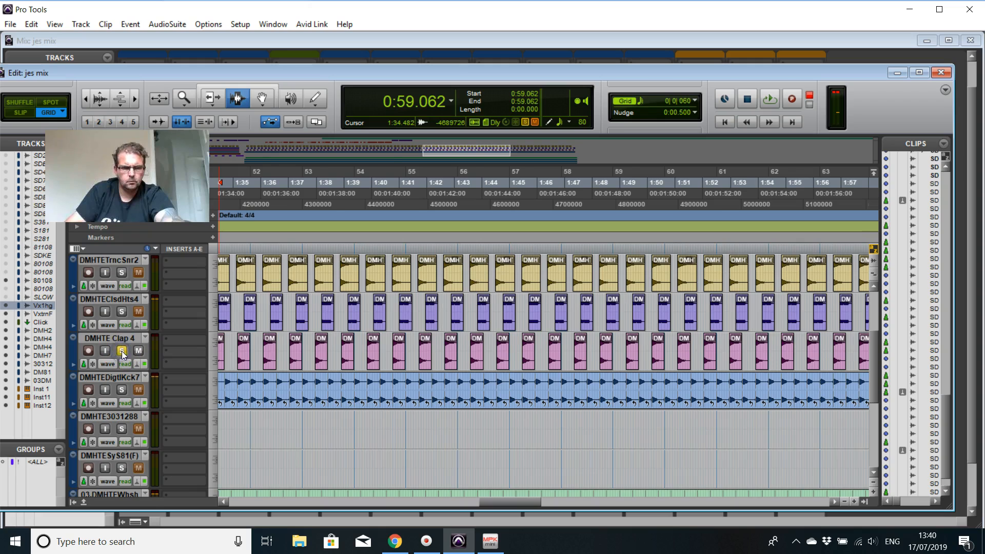
key(space)
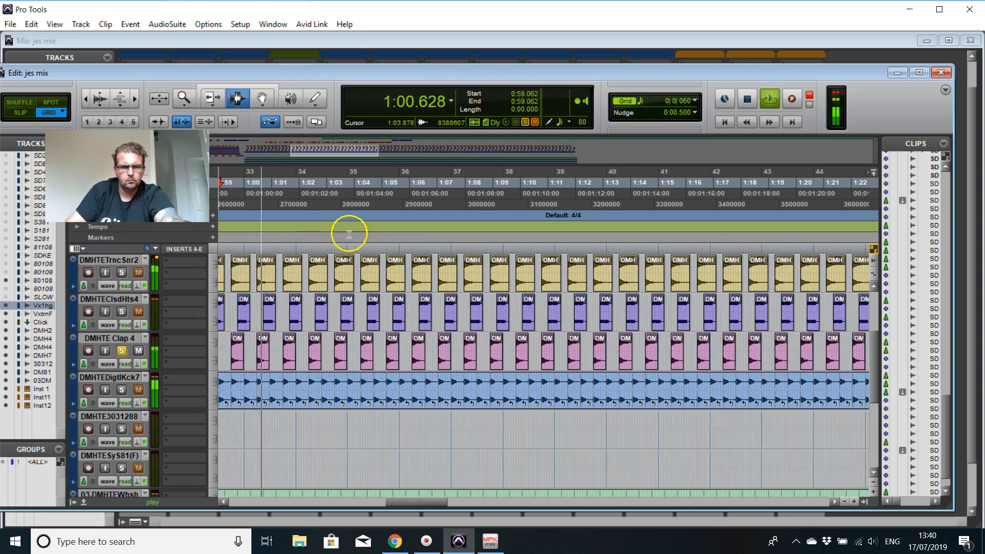
click(457, 182)
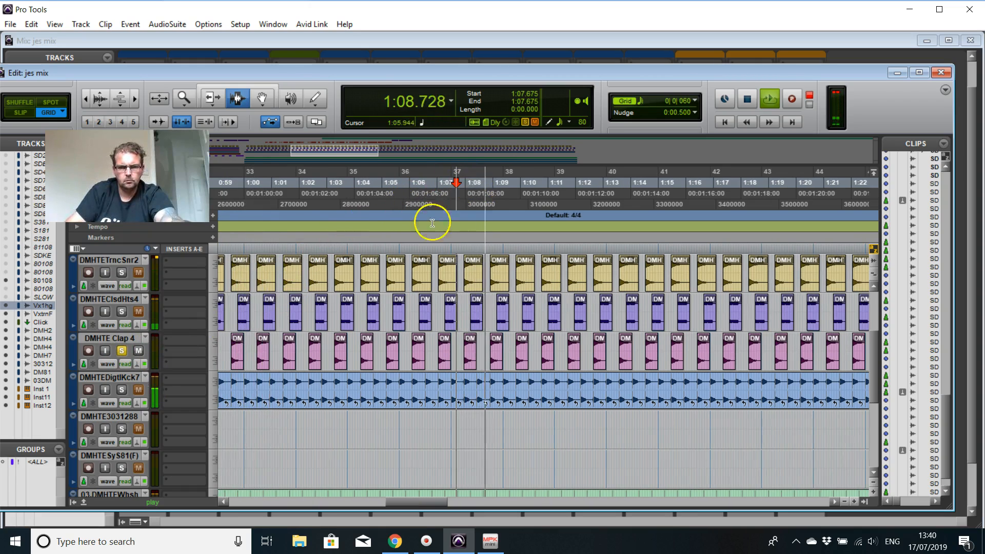
click(123, 312)
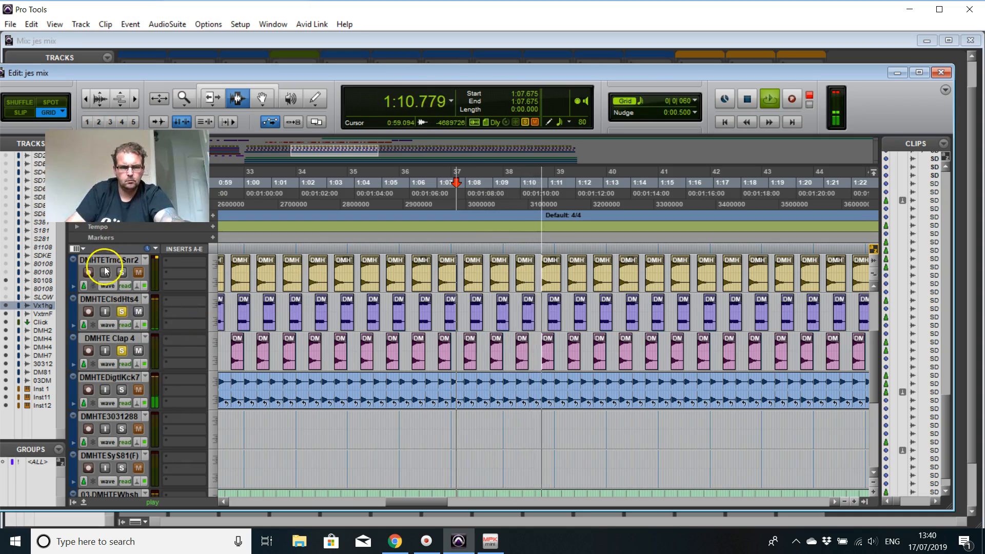
click(123, 273)
click(123, 390)
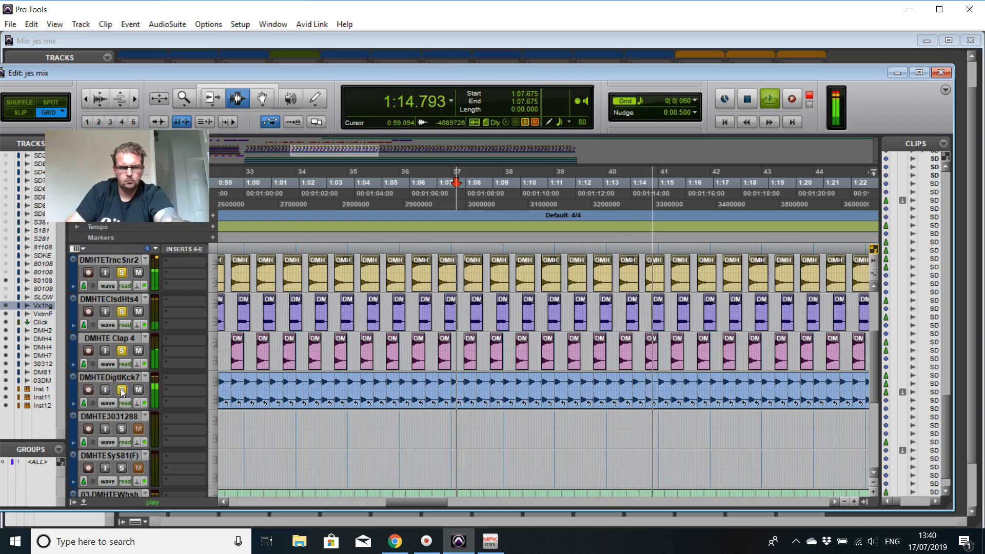
Step: Add the transposed vocal track and the Vox 1 higher track to the soloed tracks during playback
scroll(479, 333, up, 3)
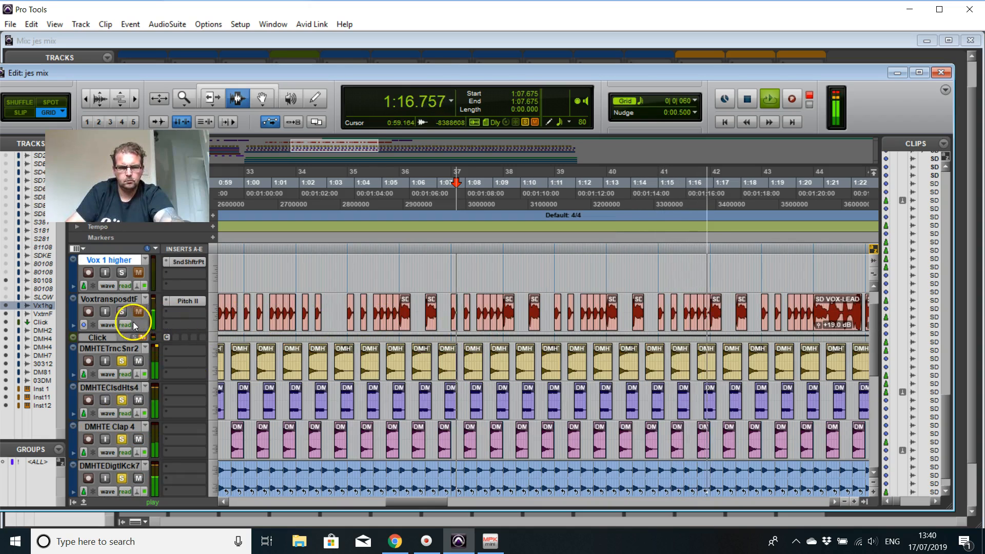
click(122, 311)
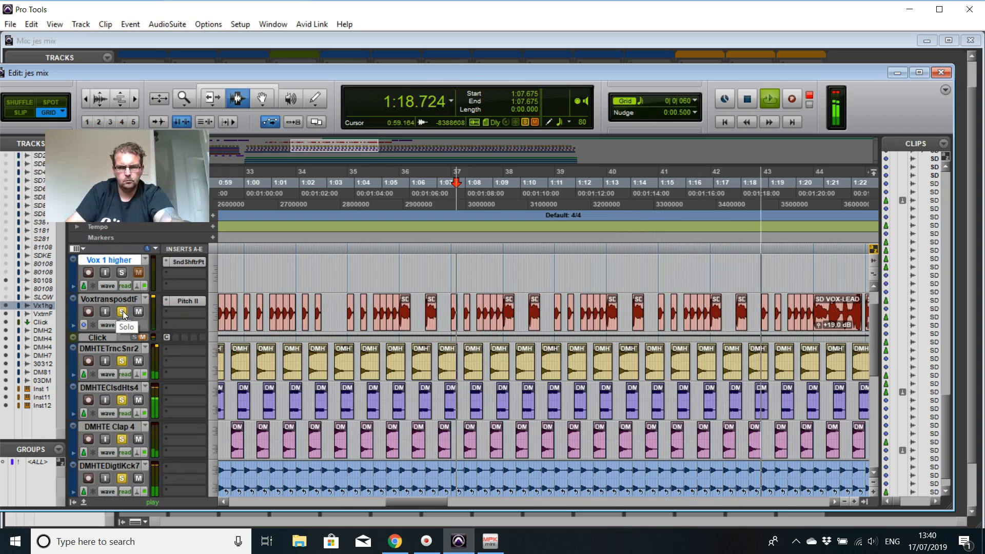
scroll(122, 310, up, 1)
click(123, 312)
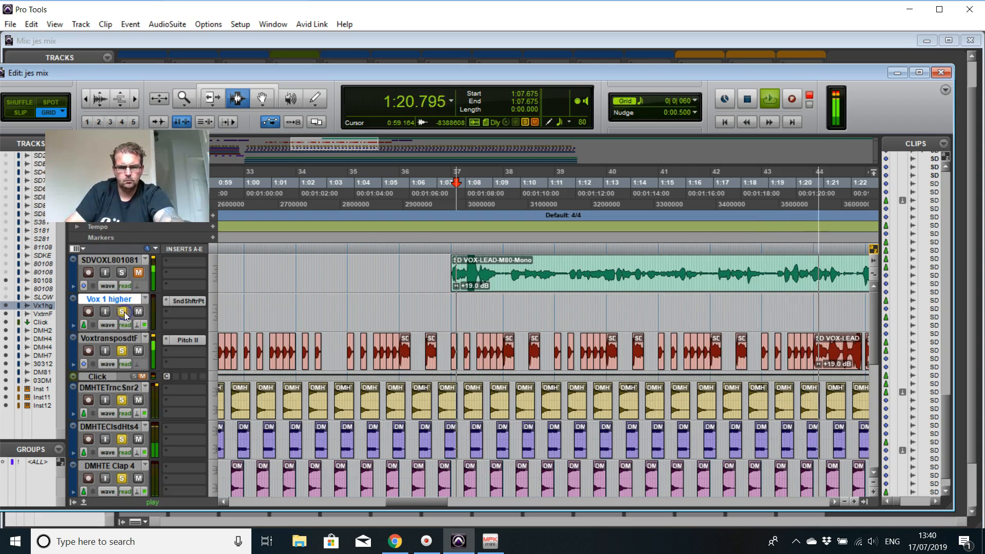
Step: Solo the Inst 1.dup2, Inst 1.dup1 and Inst 1 tracks so the synth parts join the soloed drums
scroll(205, 379, down, 3)
scroll(203, 381, down, 6)
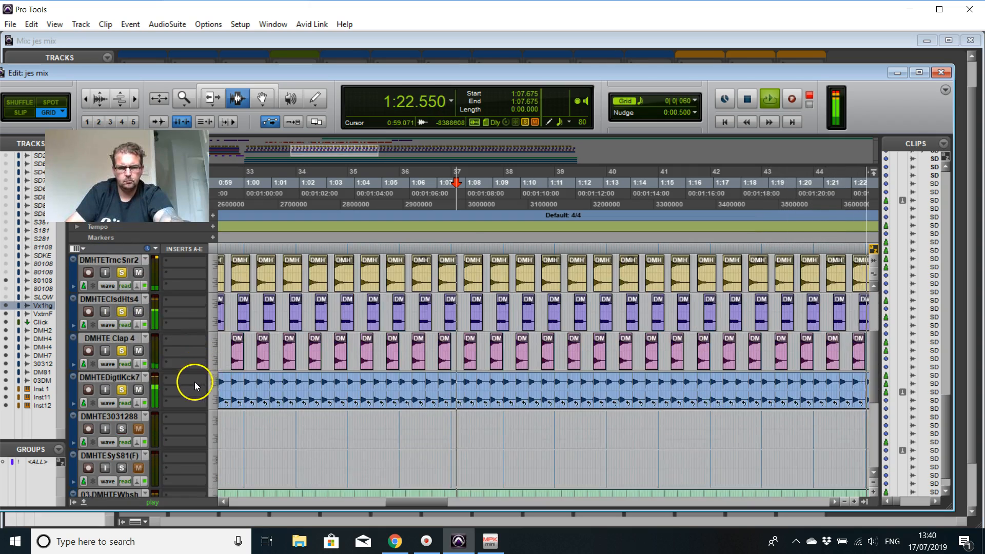
click(122, 428)
click(121, 390)
click(120, 351)
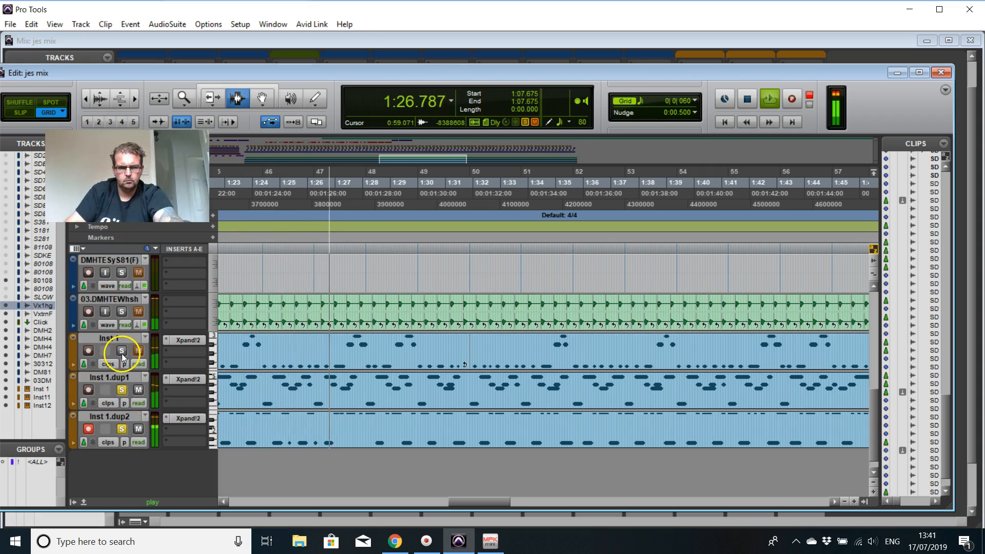
click(122, 350)
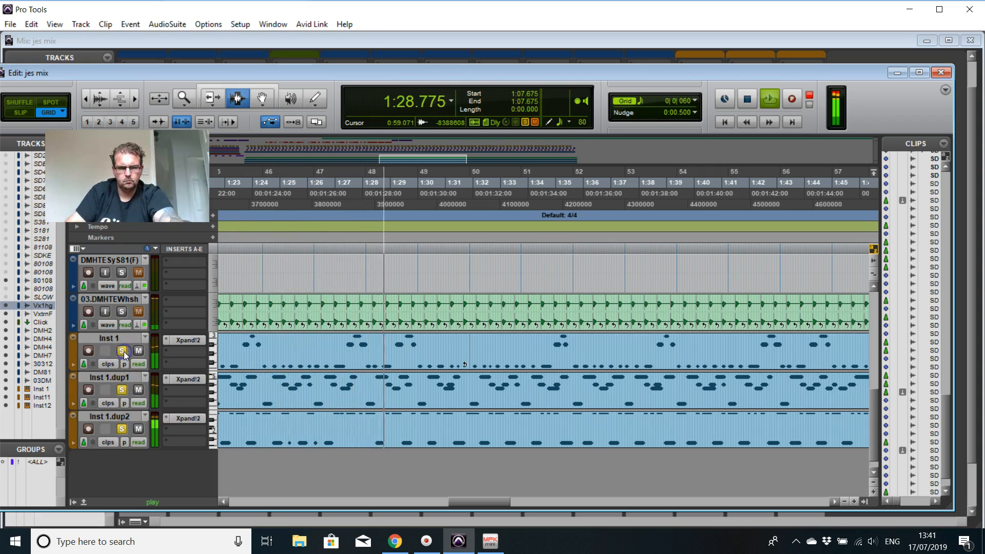
Step: Solo the 03.DMHTEWhsh track carrying the shaker, and stop playback at about 1:36
click(121, 313)
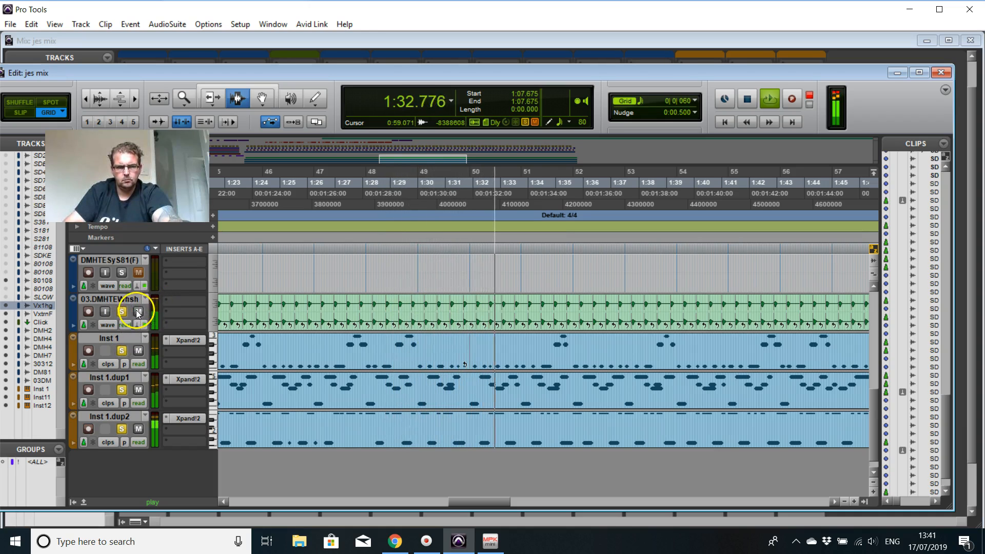
click(136, 311)
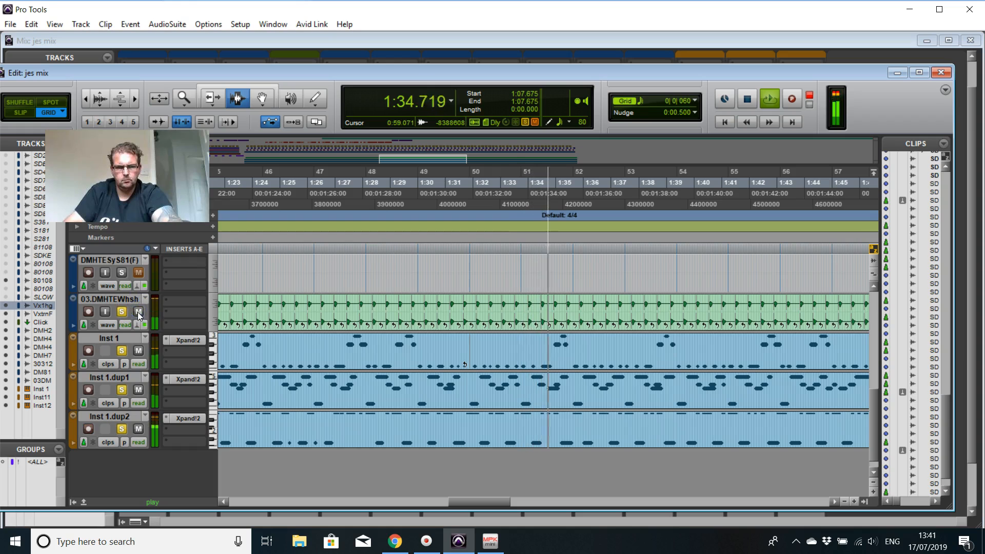
scroll(149, 353, up, 4)
scroll(144, 287, up, 2)
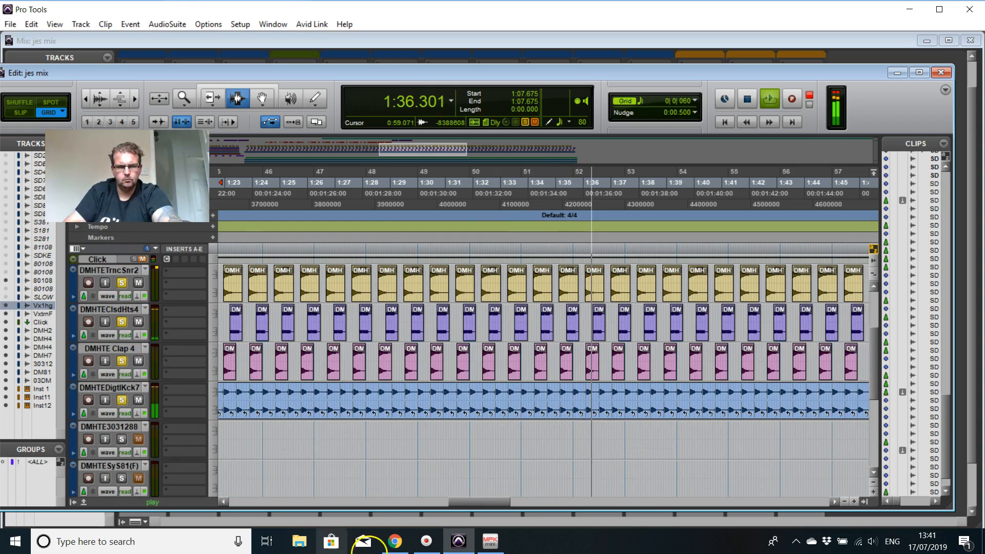
key(space)
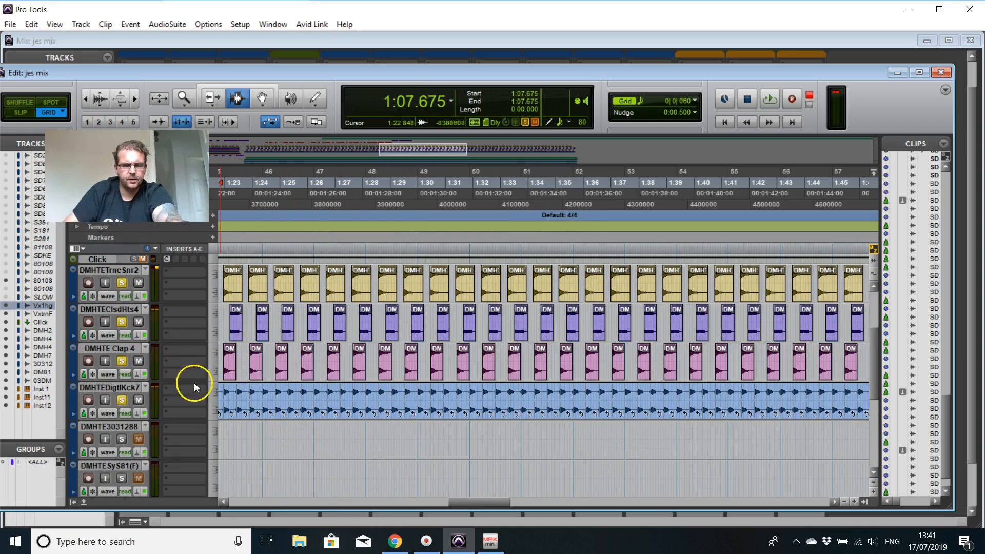
scroll(163, 390, up, 3)
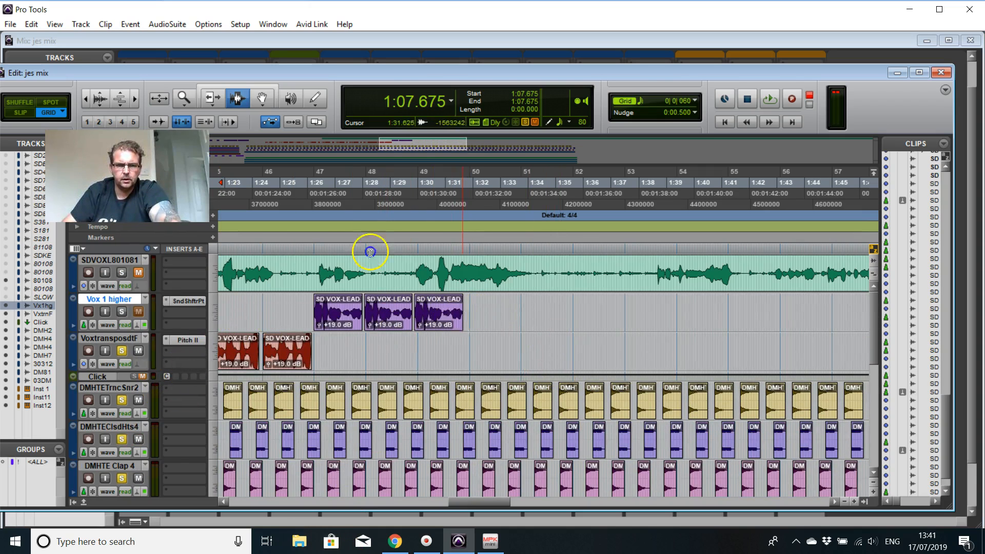
drag(463, 314, 320, 311)
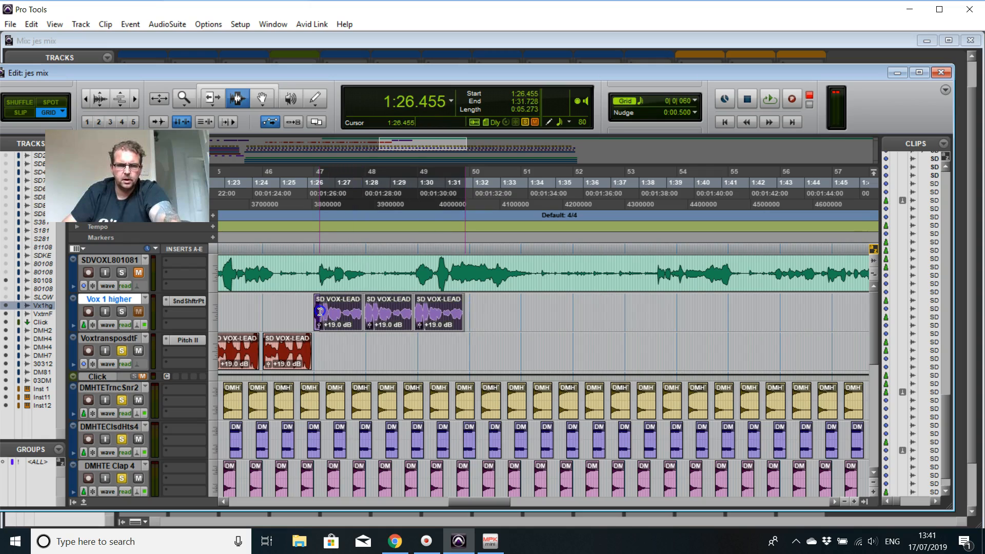
click(425, 353)
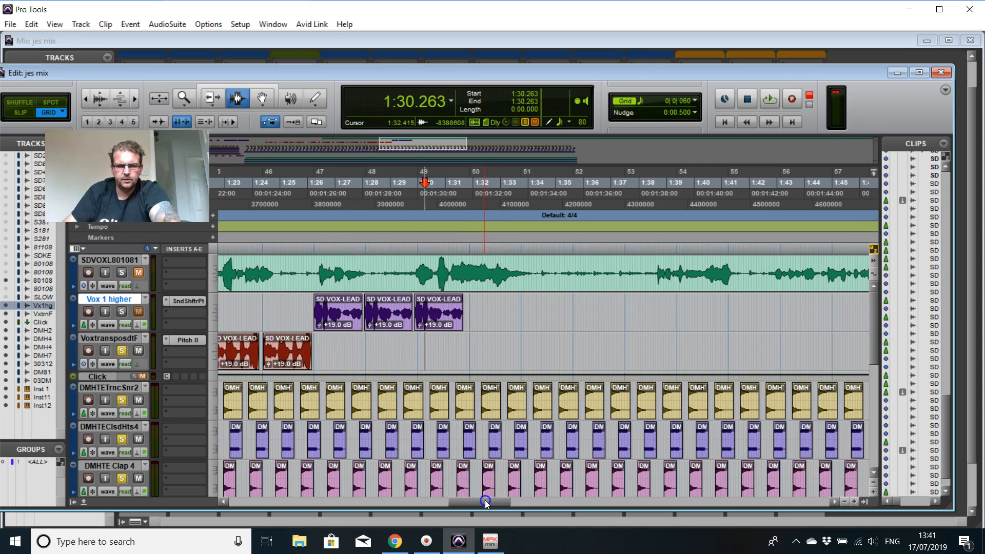
Step: Delete the last two transposed vocal clips between 1:22.470 and 1:26.396, and start playback from 1:18.398 to check the edit
drag(482, 500, 451, 500)
drag(646, 360, 543, 368)
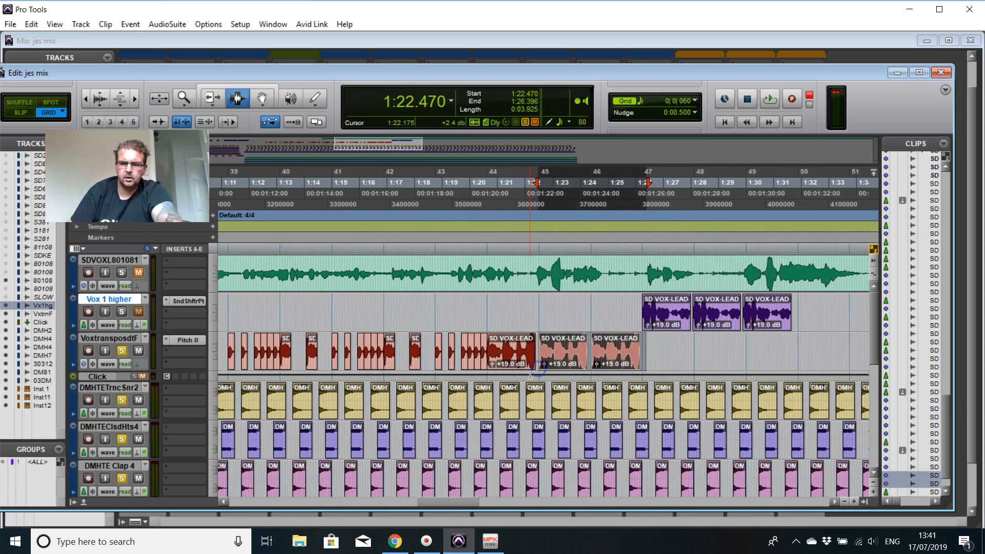
key(Delete)
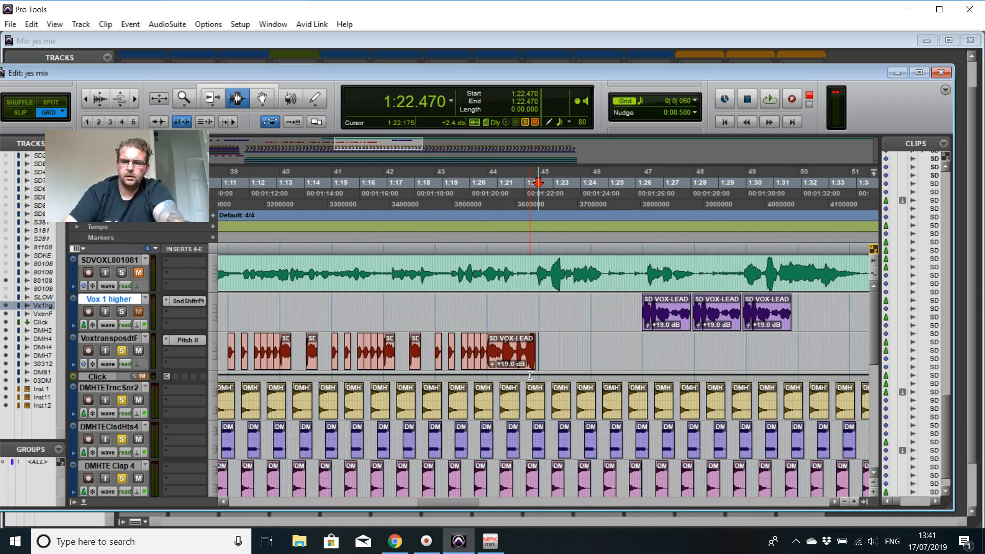
click(426, 186)
key(space)
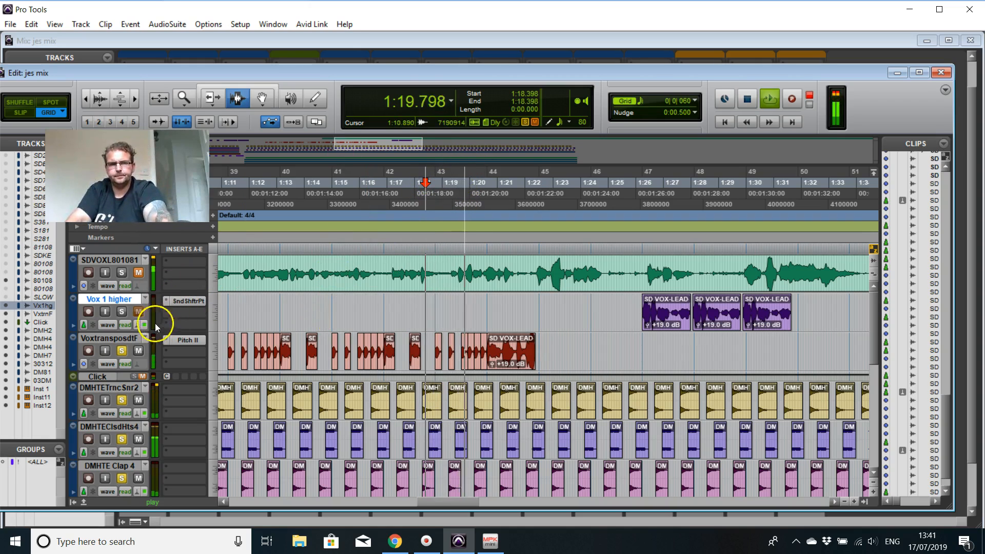
Step: Toggle the solo on the Vox 1 higher track during playback, and replay the section from 1:17.724
click(121, 312)
alt+click(122, 311)
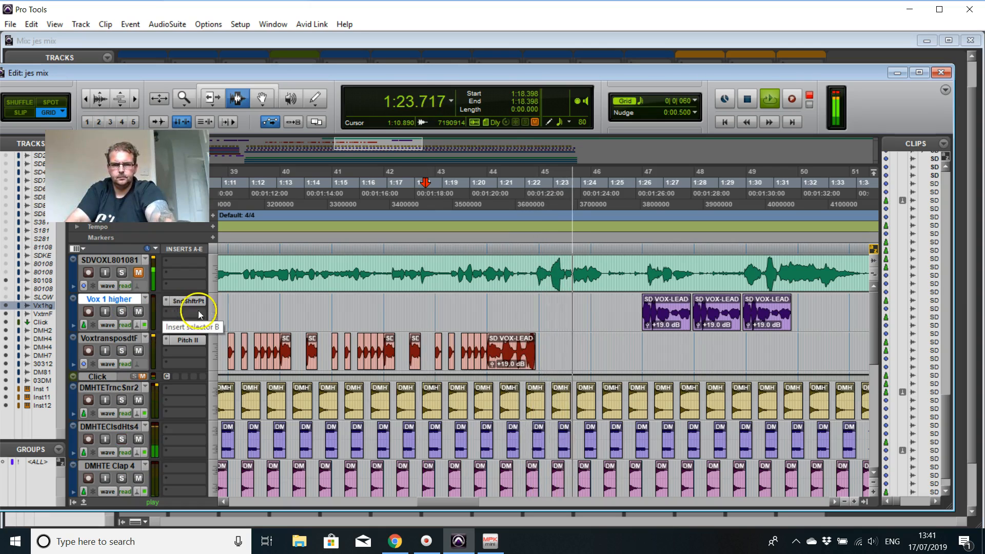
key(space)
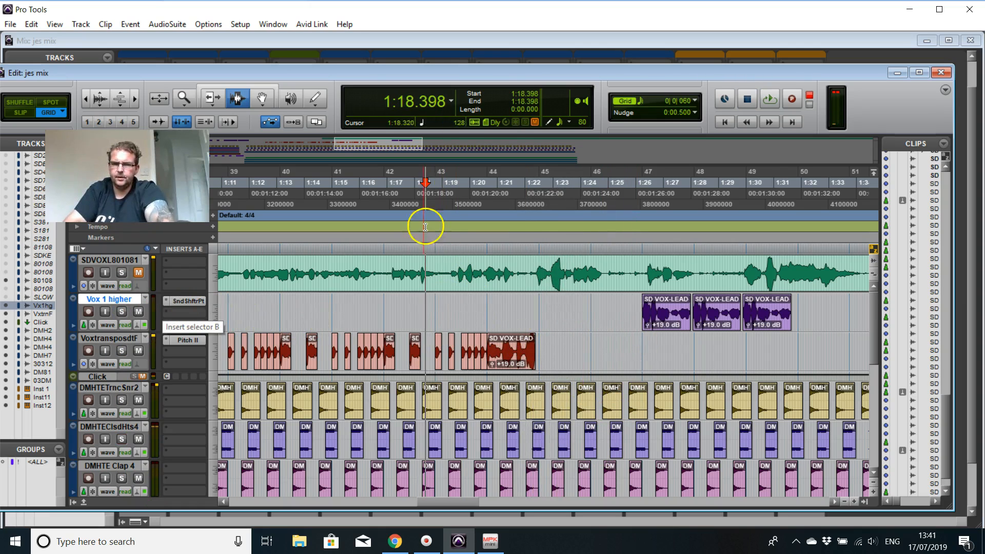
click(407, 191)
key(space)
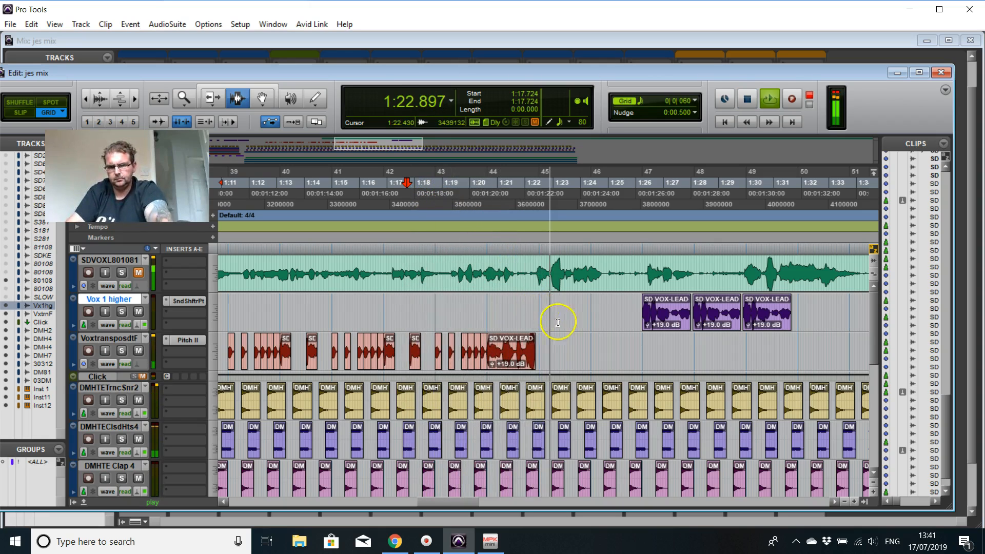
Step: Stop playback and inspect the SoundShifter Pitch transpose settings on the Vox 1 higher track
key(space)
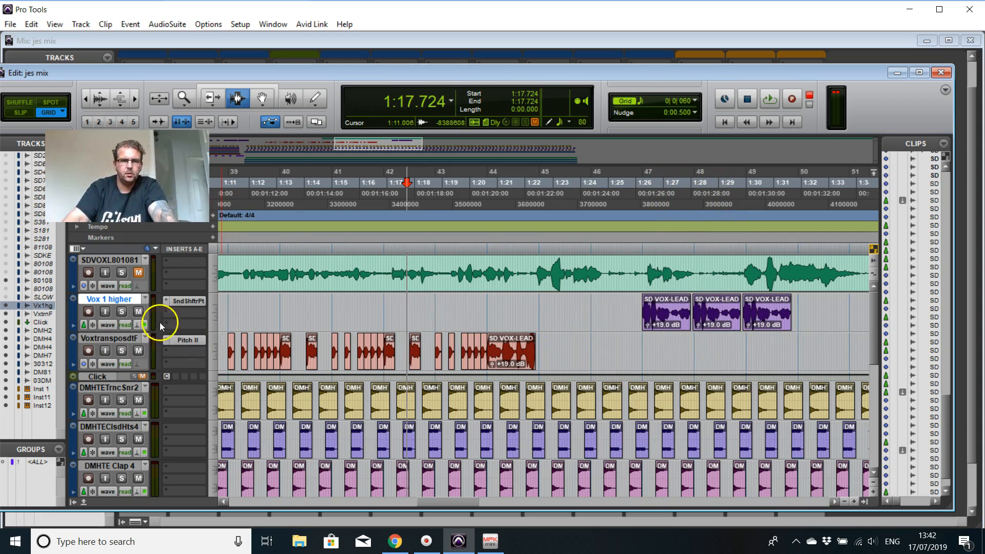
click(184, 300)
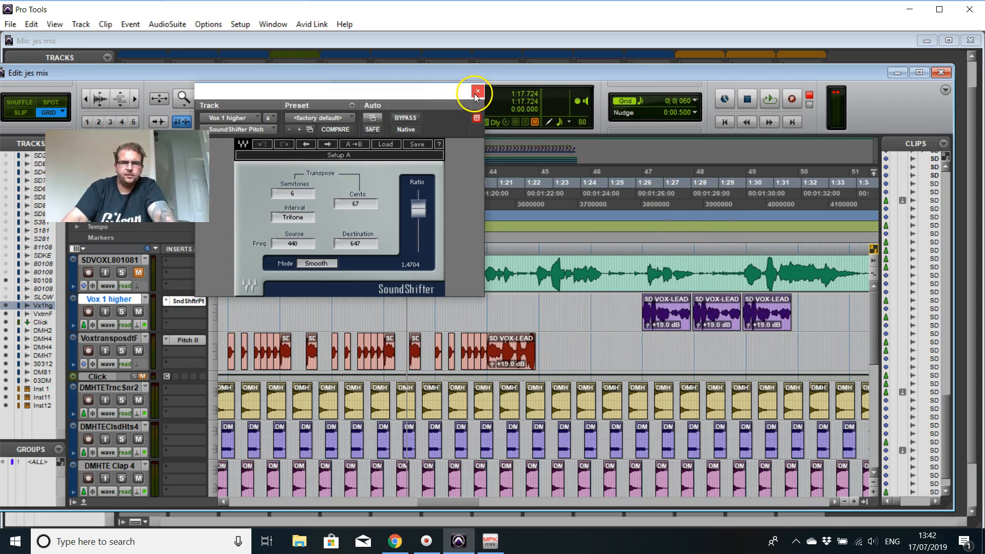
click(475, 92)
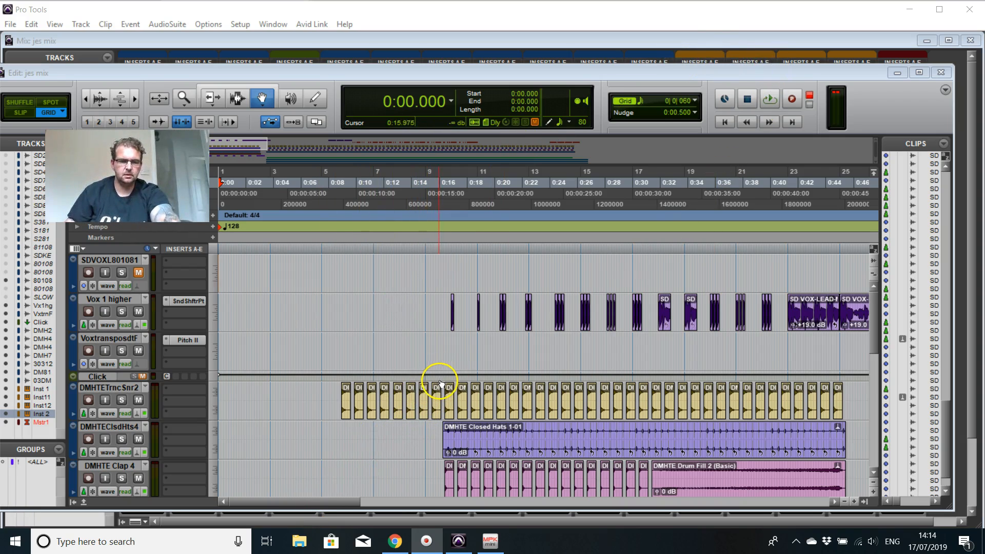
Step: Examine the vocal, drum, synth and whoosh tracks across the arrangement, from the start to the ending around 2:00
scroll(488, 374, down, 2)
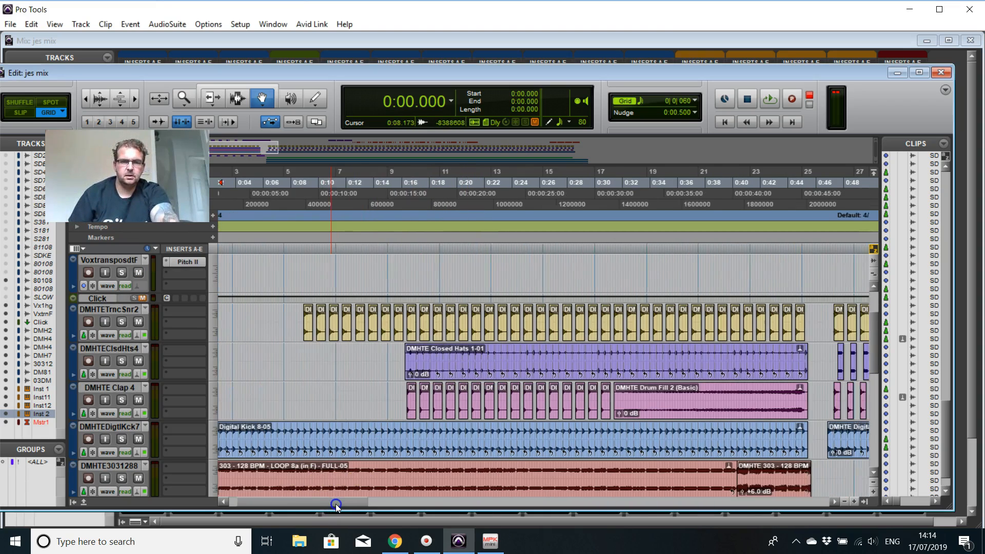
scroll(427, 370, down, 1)
scroll(427, 370, down, 6)
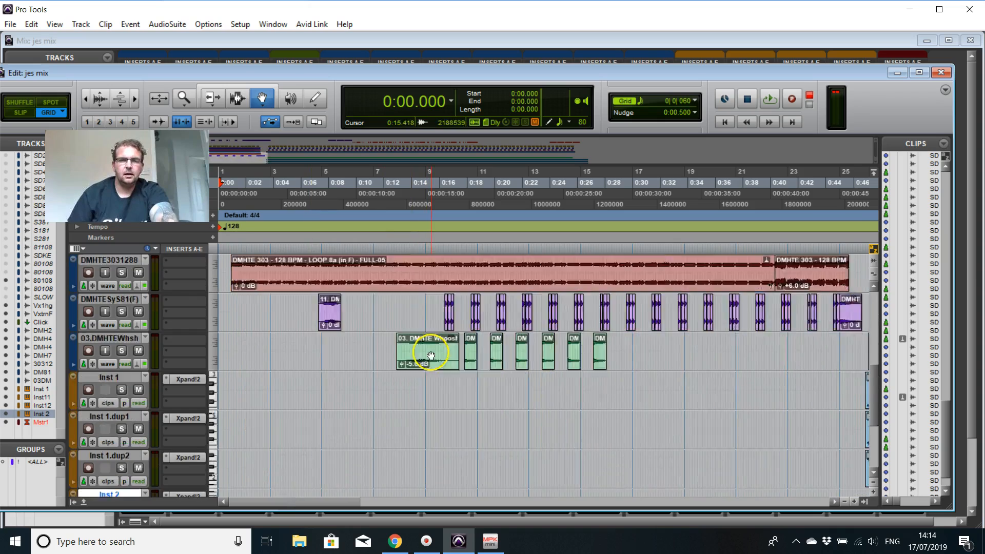
scroll(422, 369, up, 5)
drag(282, 503, 580, 497)
scroll(539, 430, up, 3)
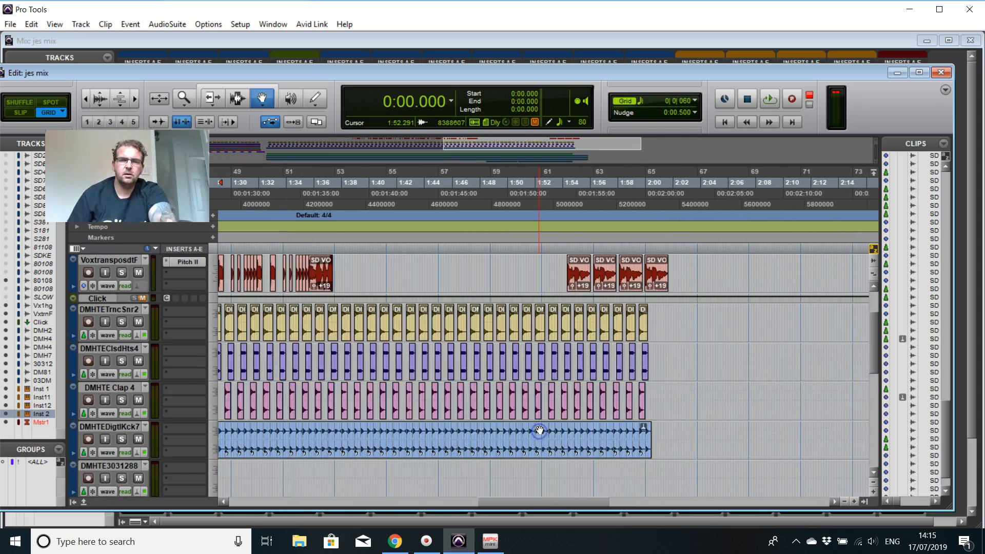
scroll(539, 430, up, 2)
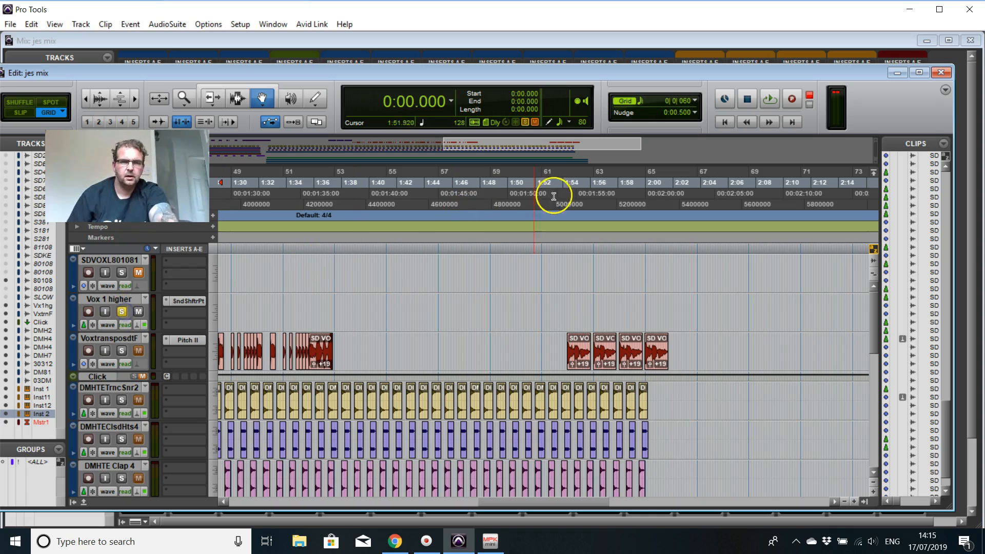
Step: Audition the last four transposed vocal clips from 1:54.111, and restart playback from 1:52.705
click(563, 183)
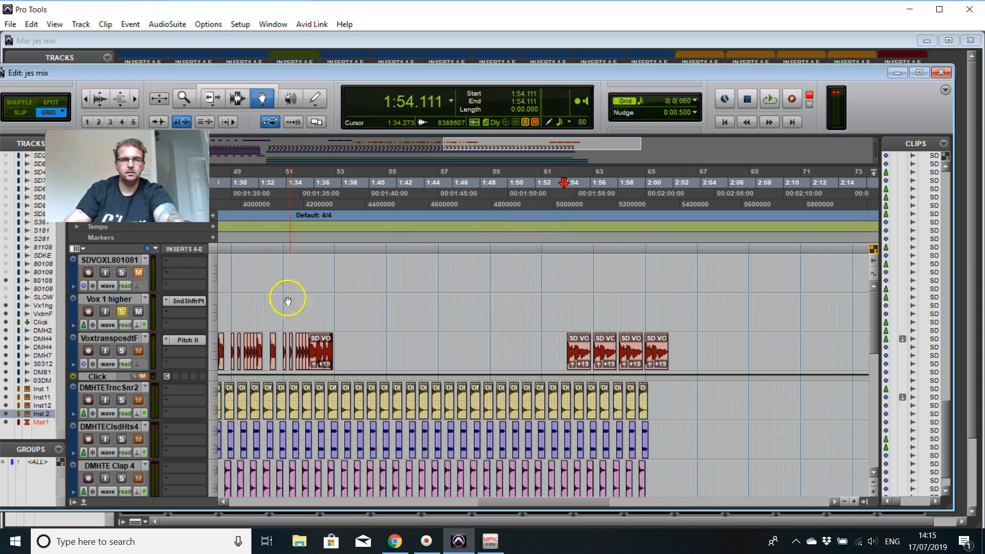
key(space)
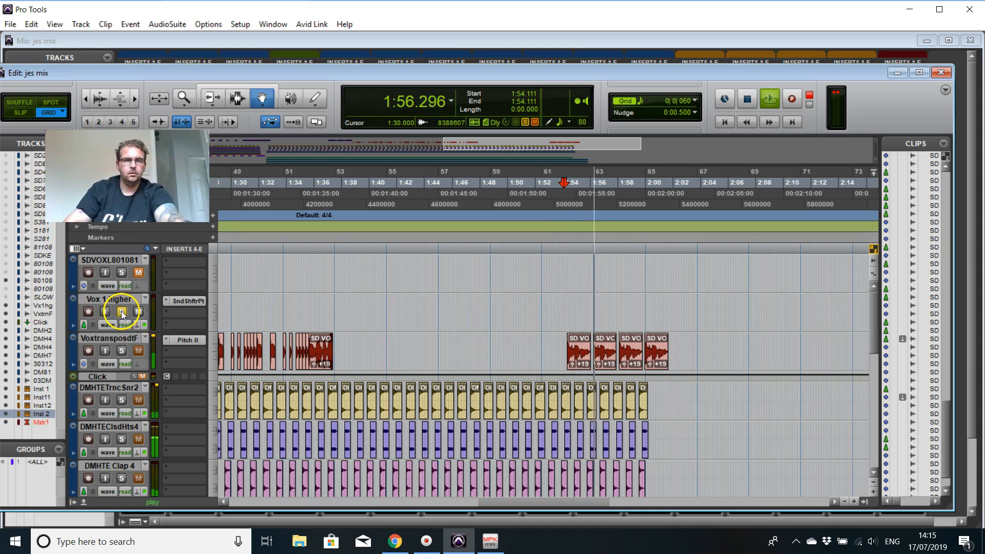
key(space)
click(544, 185)
key(space)
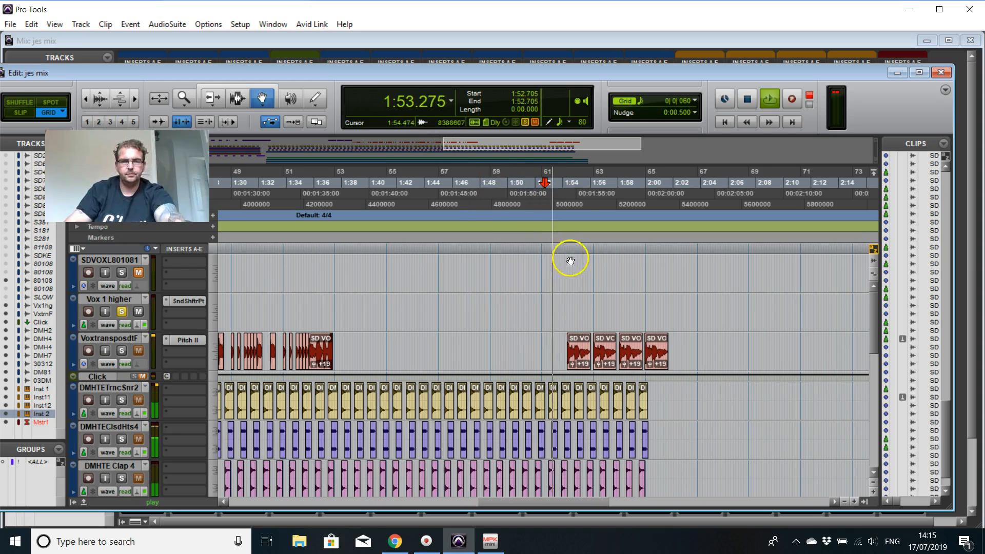
Step: Unsolo the Vox 1 higher track during playback, and briefly solo the transposed vocal track
click(122, 311)
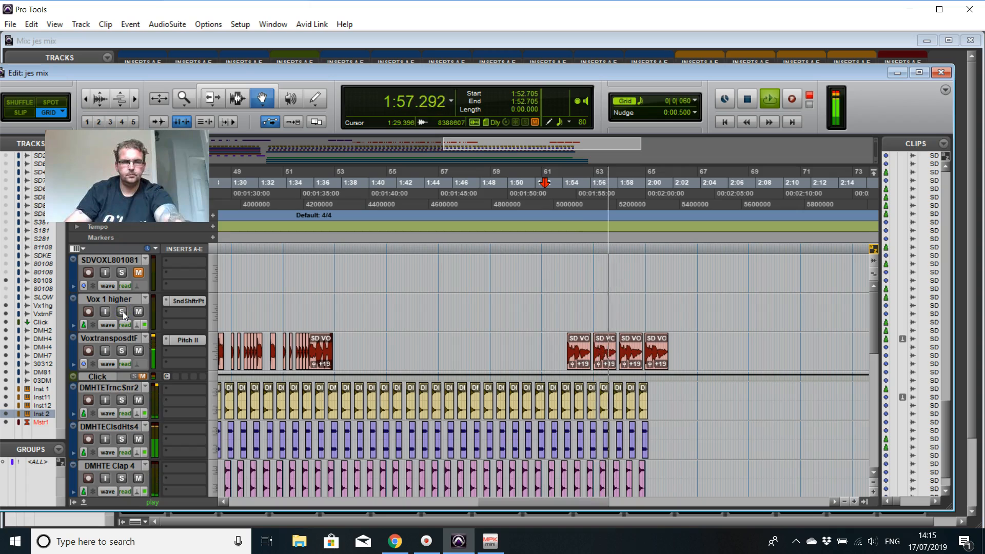
click(123, 348)
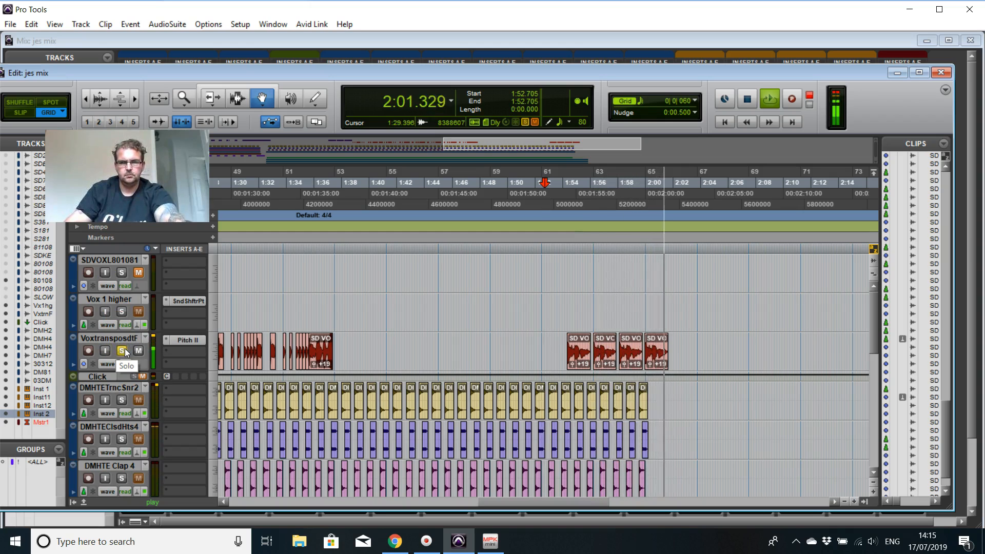
click(122, 350)
Step: Play the ending with the full mix from 1:51.826, and return the playhead to the start of the session
click(742, 100)
click(532, 182)
key(space)
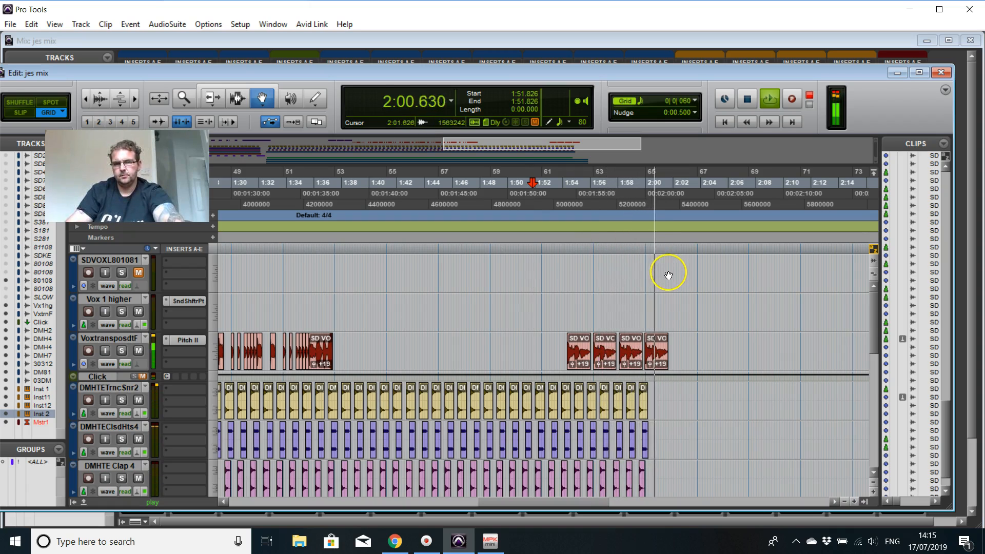
click(752, 100)
click(724, 124)
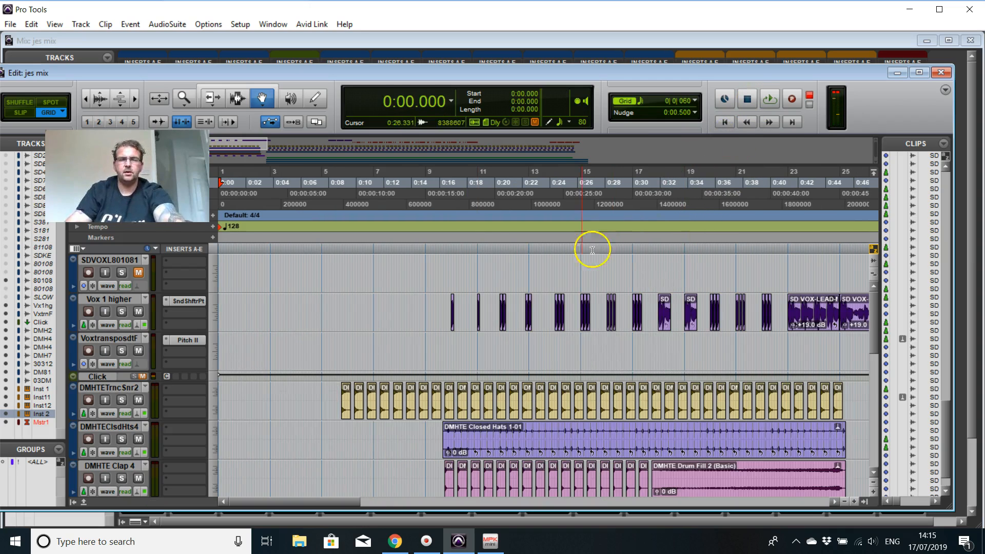
Step: Solo the Inst 2 track and audition its first clip between 1:39.345 and 1:46.816
scroll(575, 407, down, 2)
drag(344, 503, 564, 491)
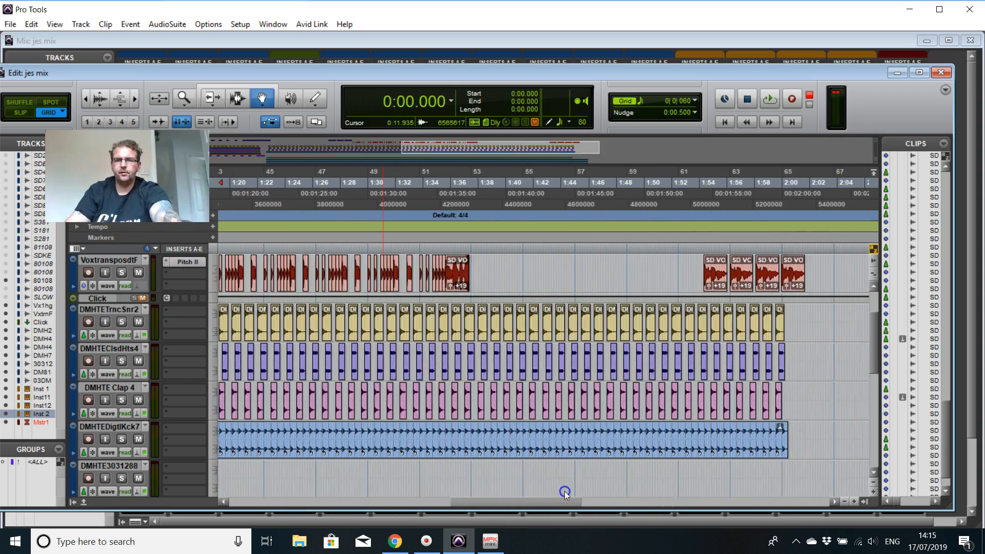
scroll(660, 279, down, 10)
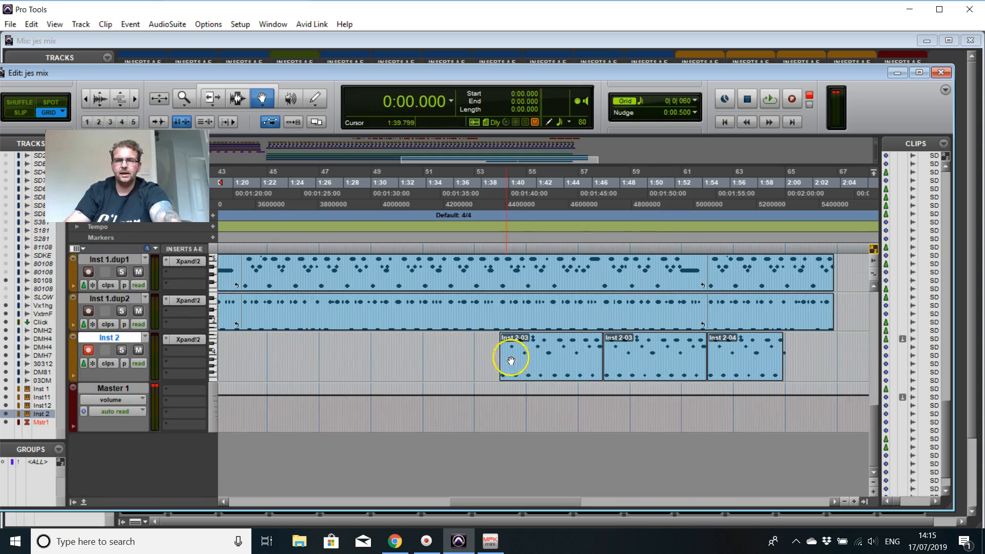
click(505, 359)
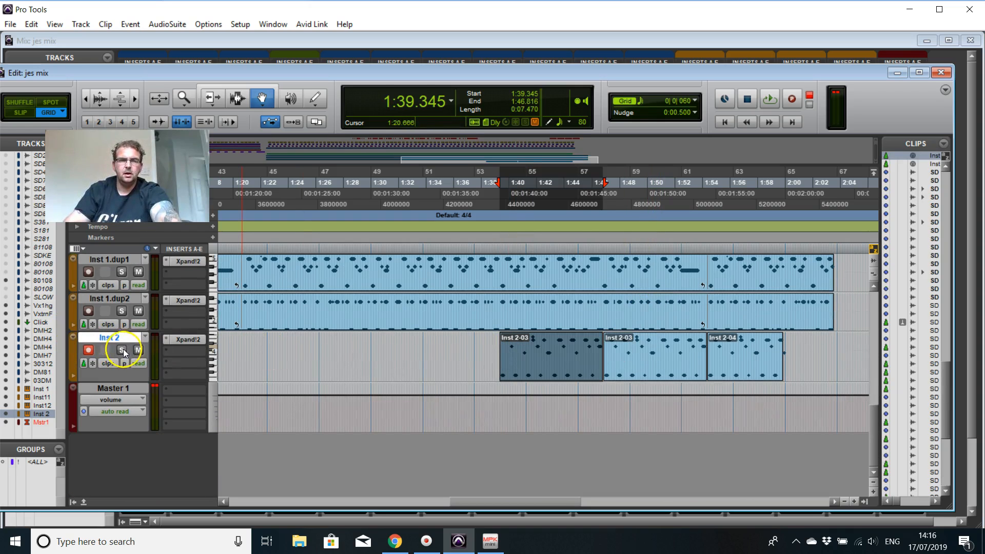
click(483, 346)
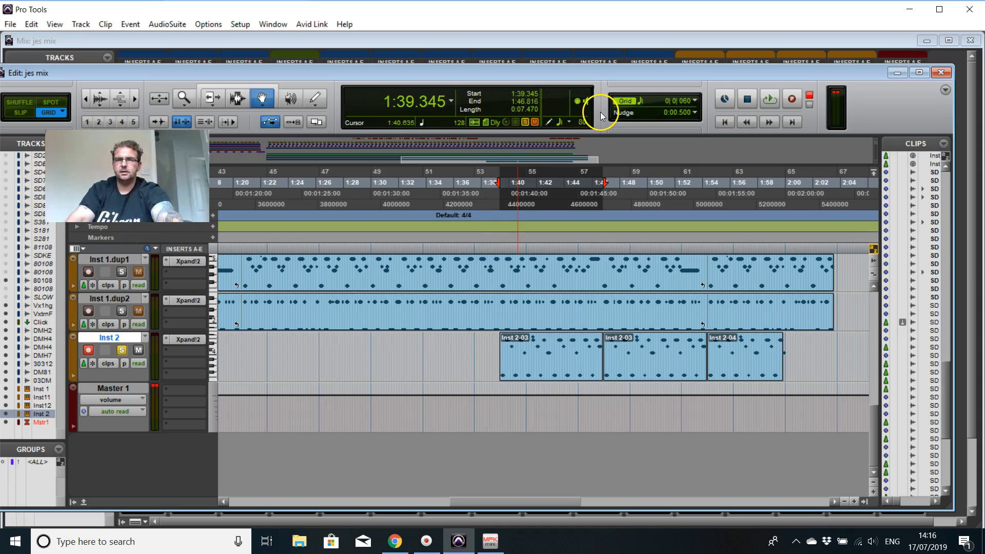
key(space)
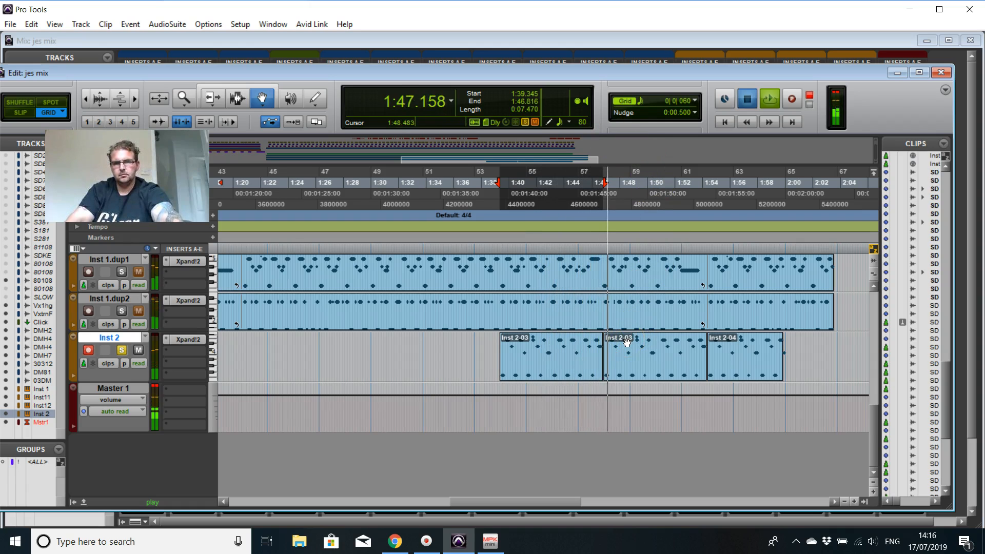
key(space)
Step: Start playback from 1:27.246 and unsolo the Inst 2 track to hear the full mix
click(477, 188)
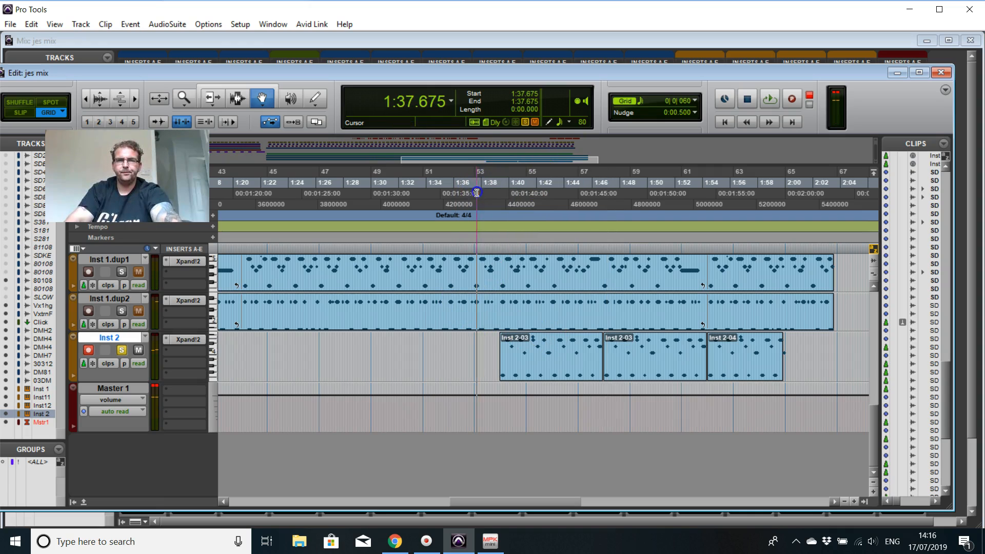
scroll(610, 257, up, 10)
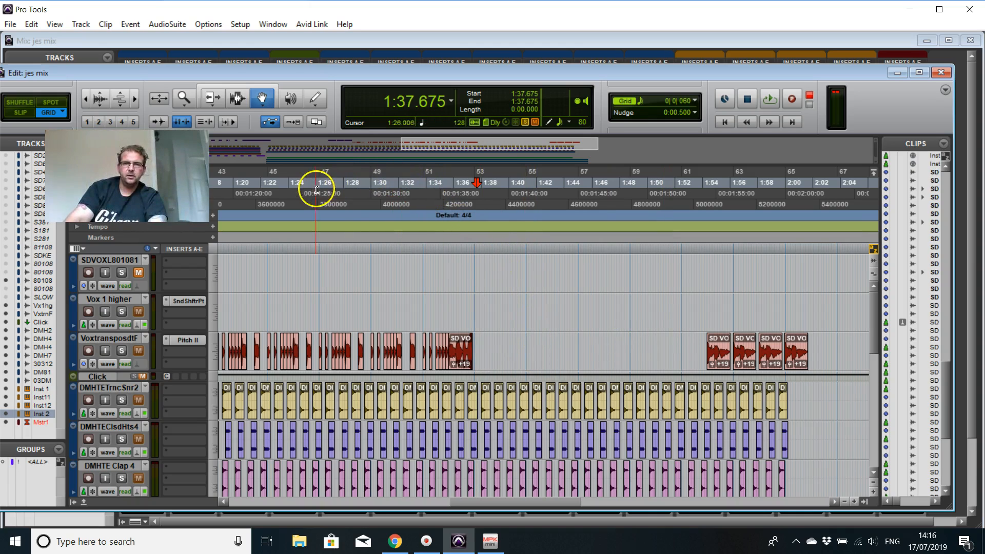
click(333, 184)
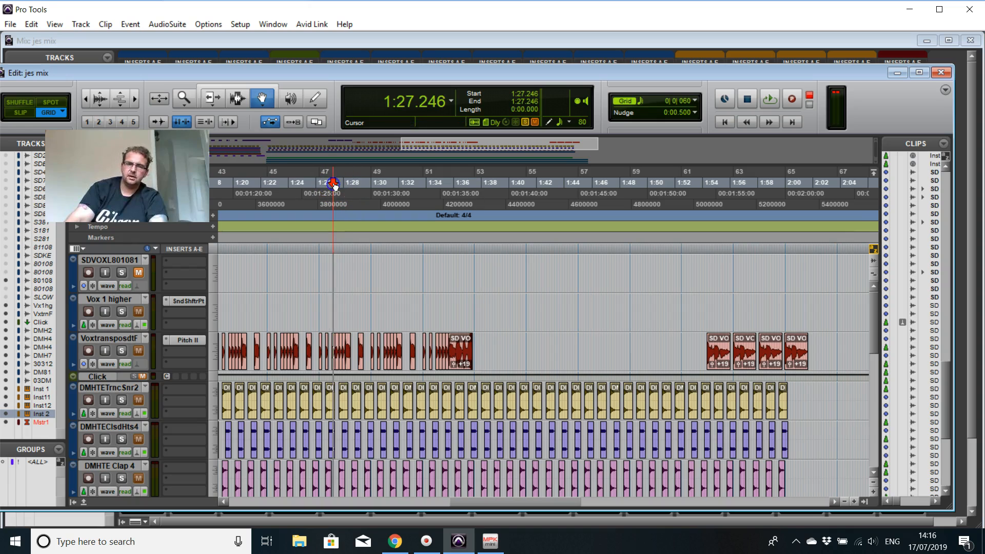
key(space)
scroll(154, 376, down, 15)
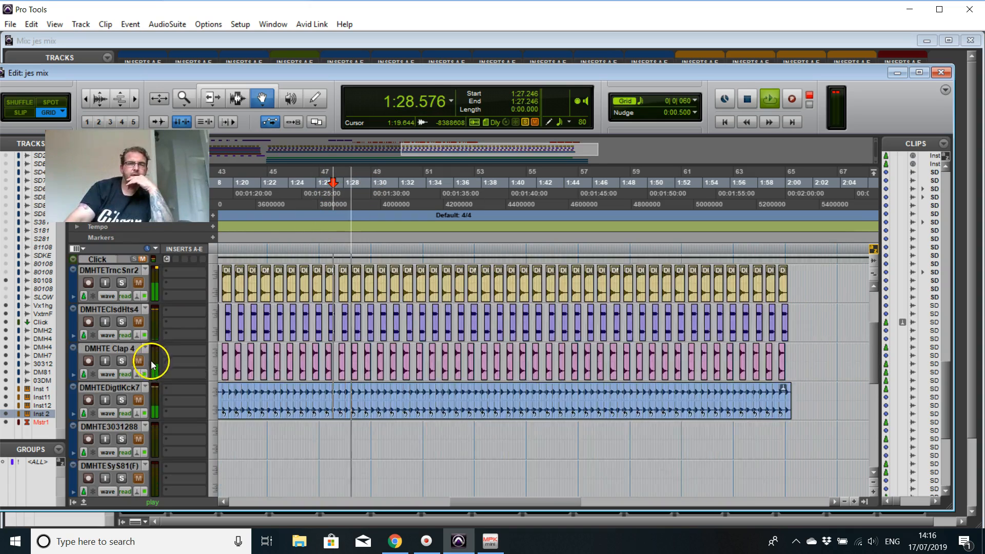
click(121, 390)
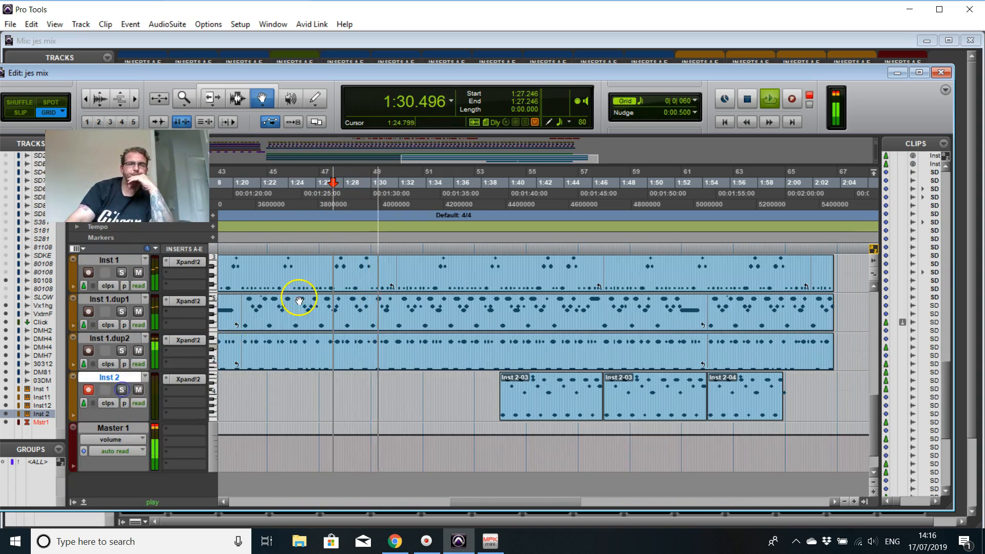
Step: Review the vocal, drum and instrument tracks while the full mix plays to about 2:02, and stop playback
scroll(308, 293, up, 10)
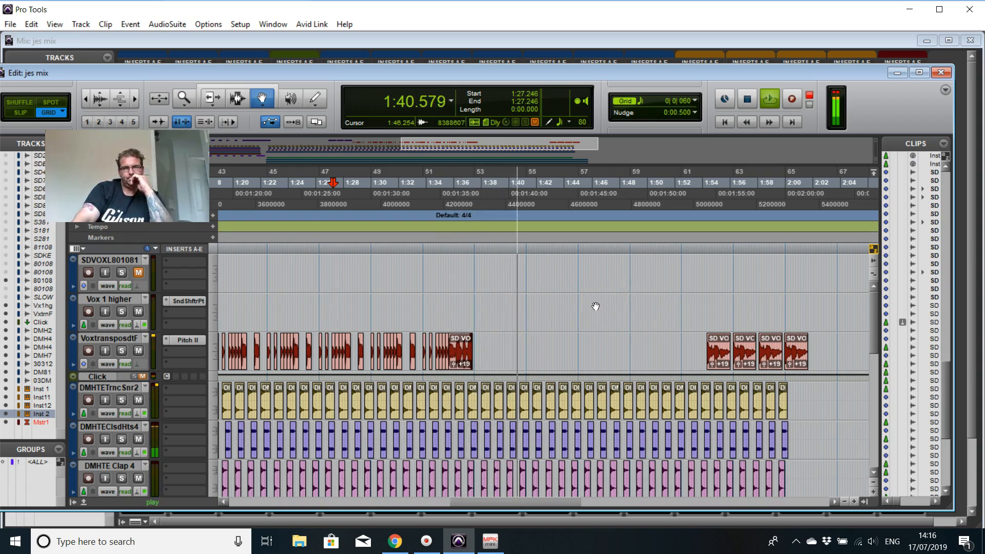
scroll(598, 305, down, 5)
scroll(596, 309, down, 6)
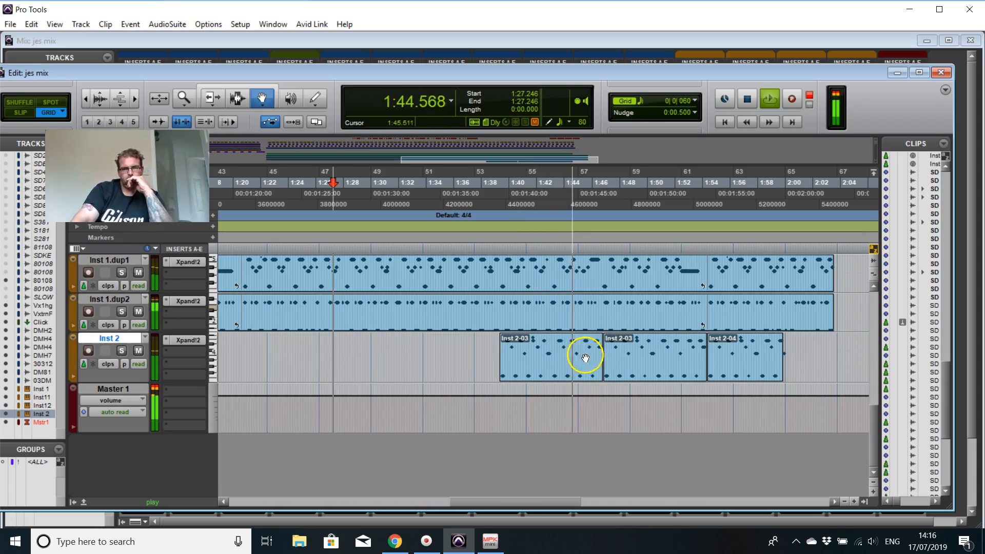
scroll(656, 327, up, 6)
scroll(660, 326, up, 5)
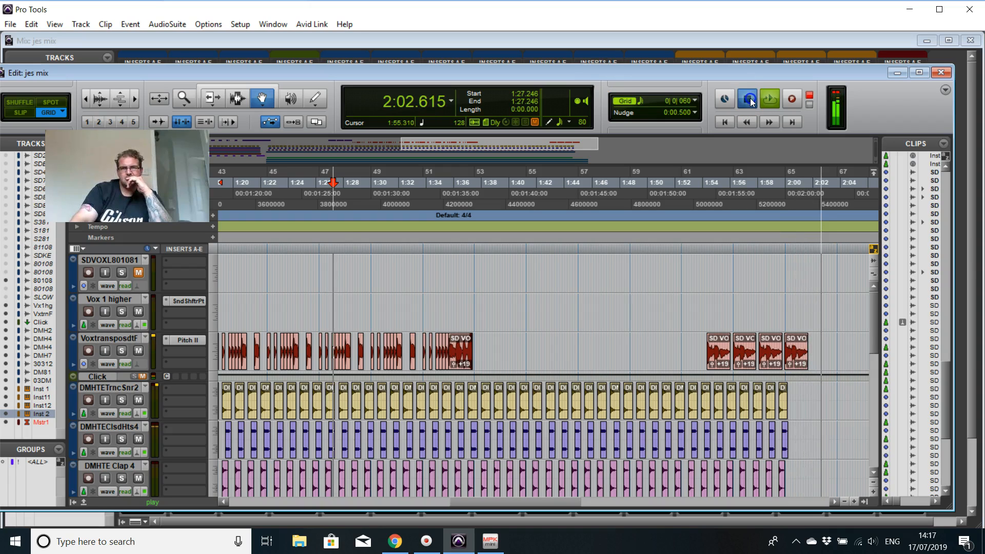
click(749, 100)
click(547, 208)
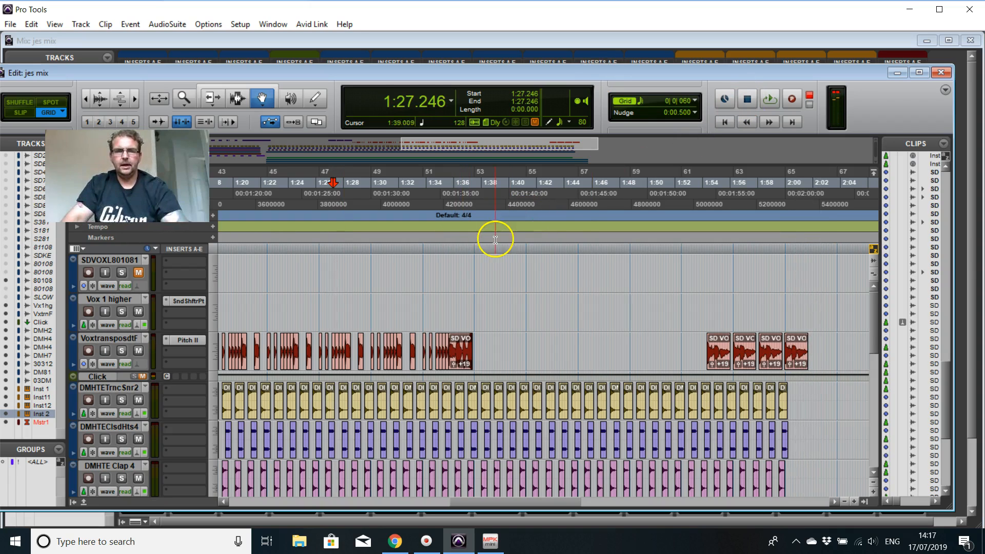
Step: Return the timeline view to the start of the arrangement, and show the Mix window with its faders and track names
drag(519, 508, 254, 509)
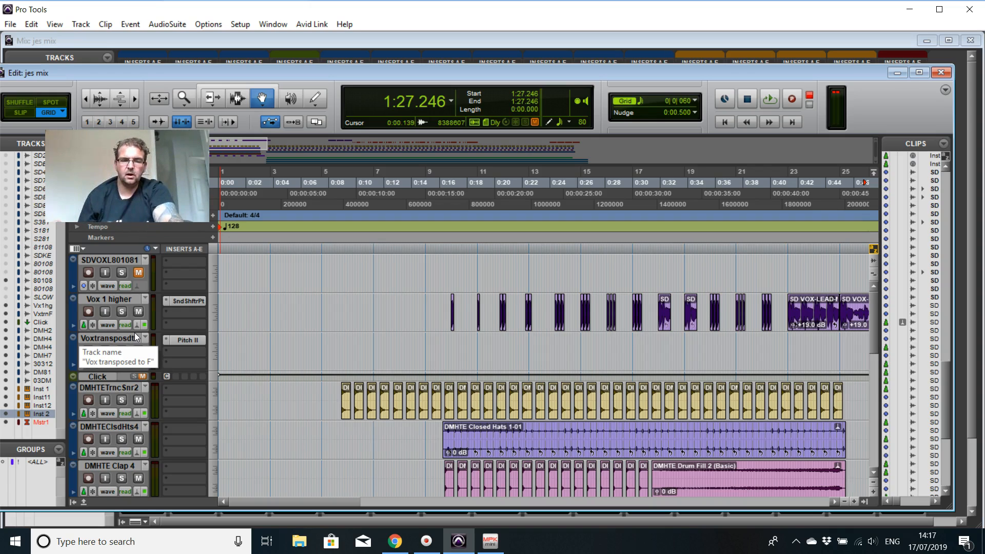
key(ctrl+equal)
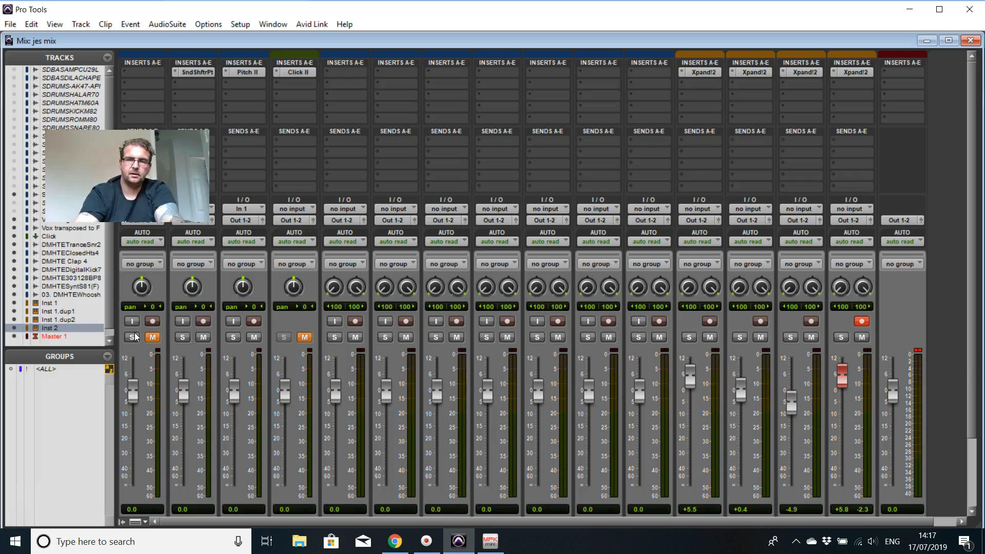
click(598, 242)
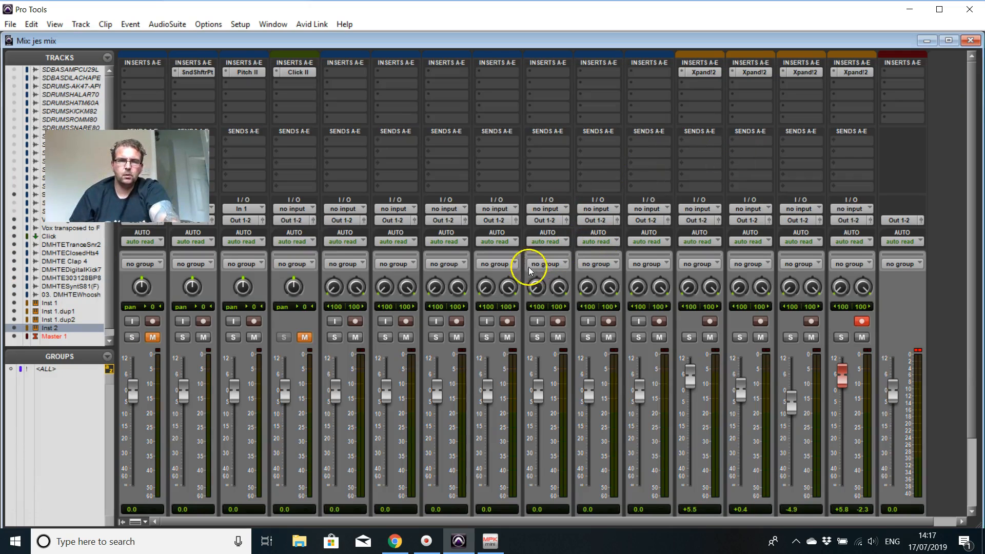
scroll(442, 234, down, 3)
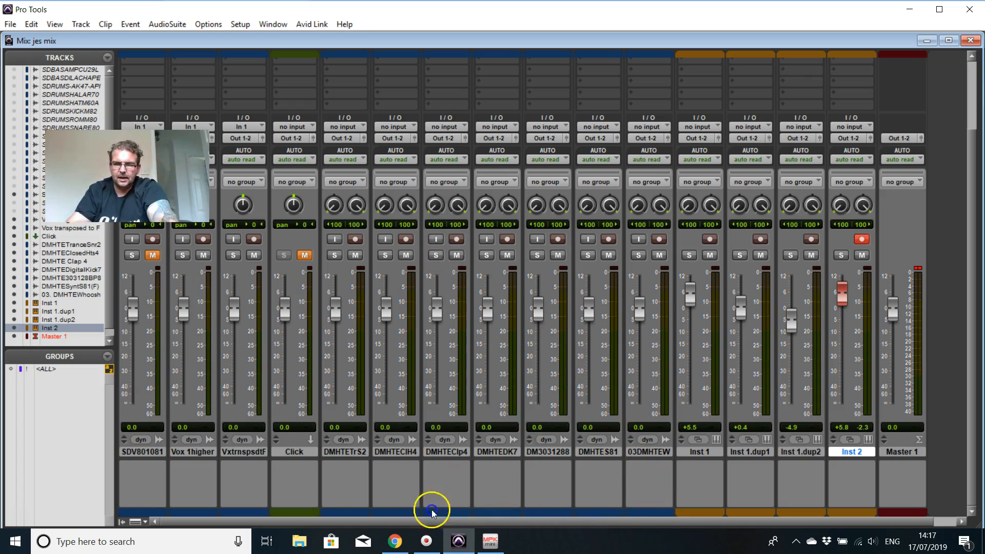
Step: Insert a mono D-Verb on the Vox transposed track and set it to Ambient with a mix of about 40%
scroll(211, 406, up, 3)
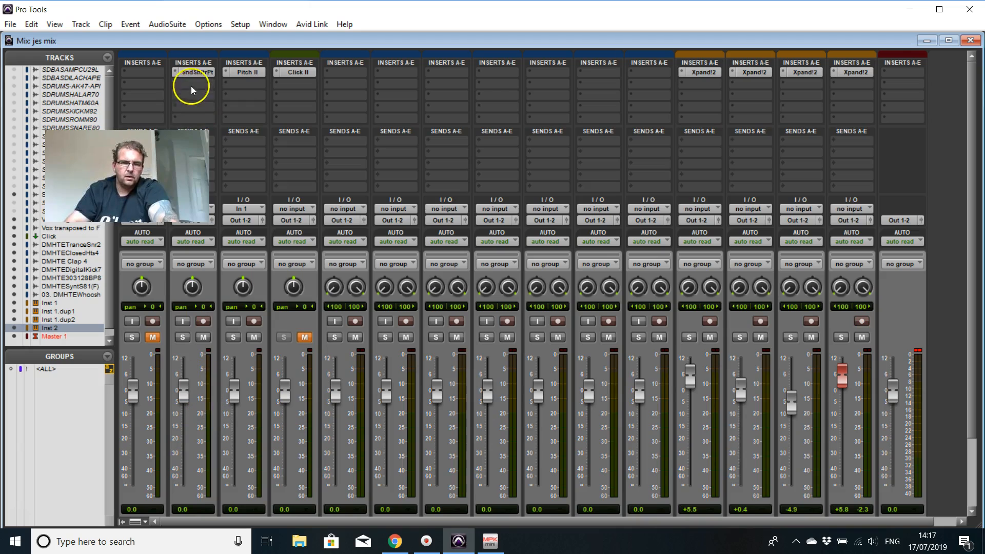
click(235, 84)
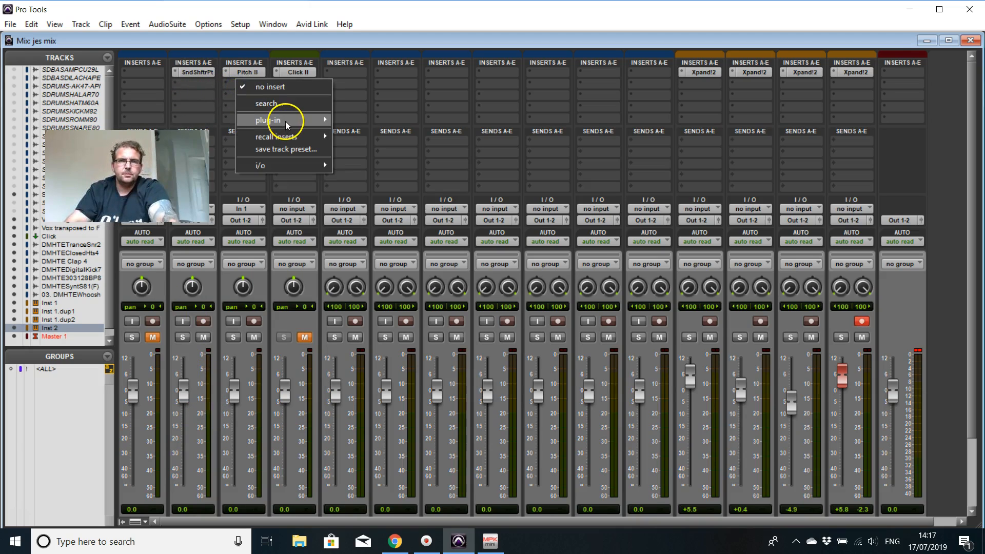
mouse_move(285, 121)
mouse_move(386, 155)
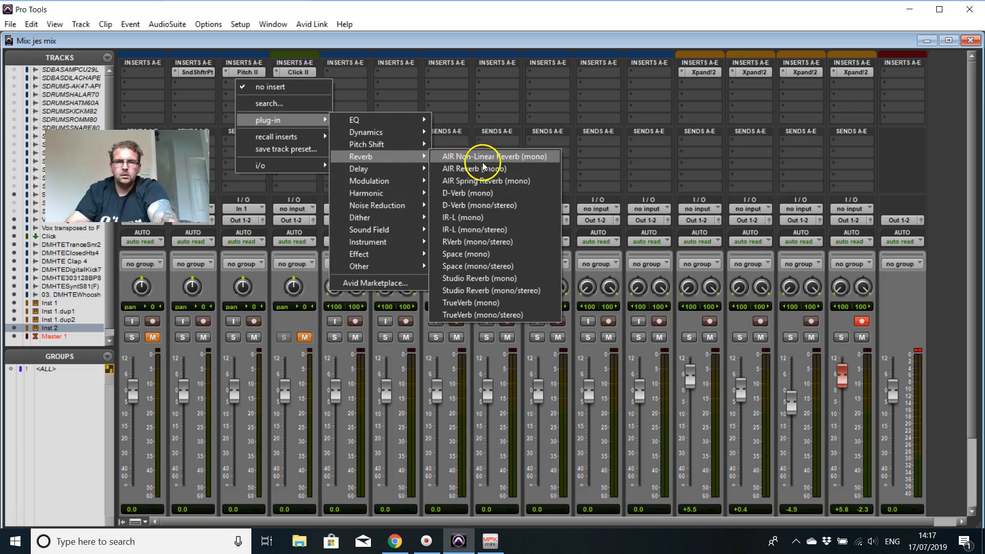
click(501, 196)
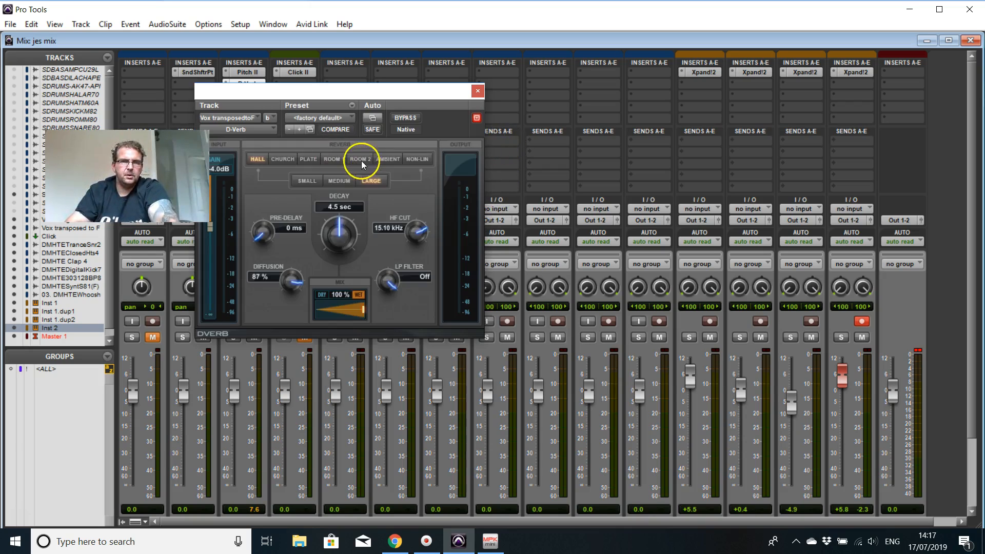
click(393, 160)
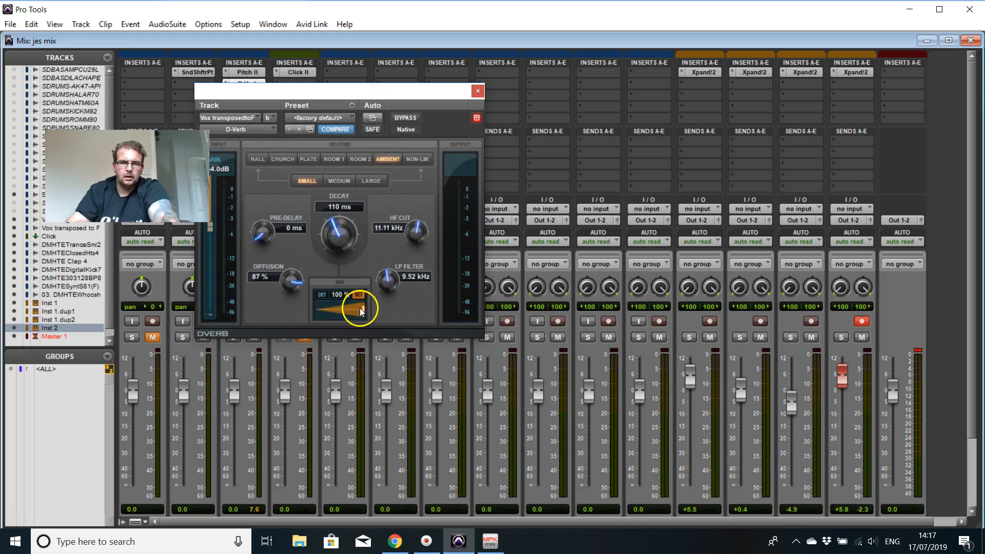
drag(332, 312, 326, 311)
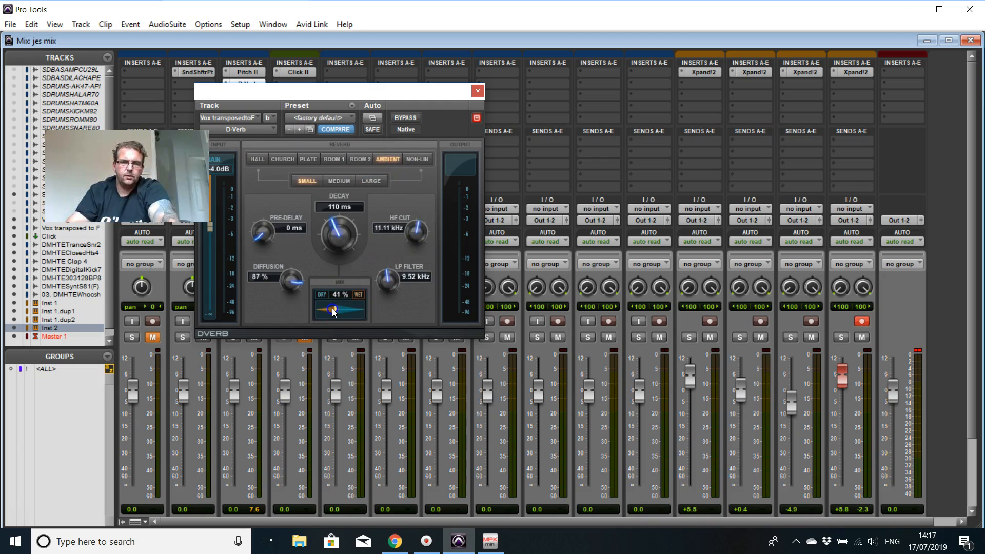
Step: In the Edit window, play the ending from 1:54.902 to 2:01.259 with the Vox transposed track soloed
key(ctrl+equal)
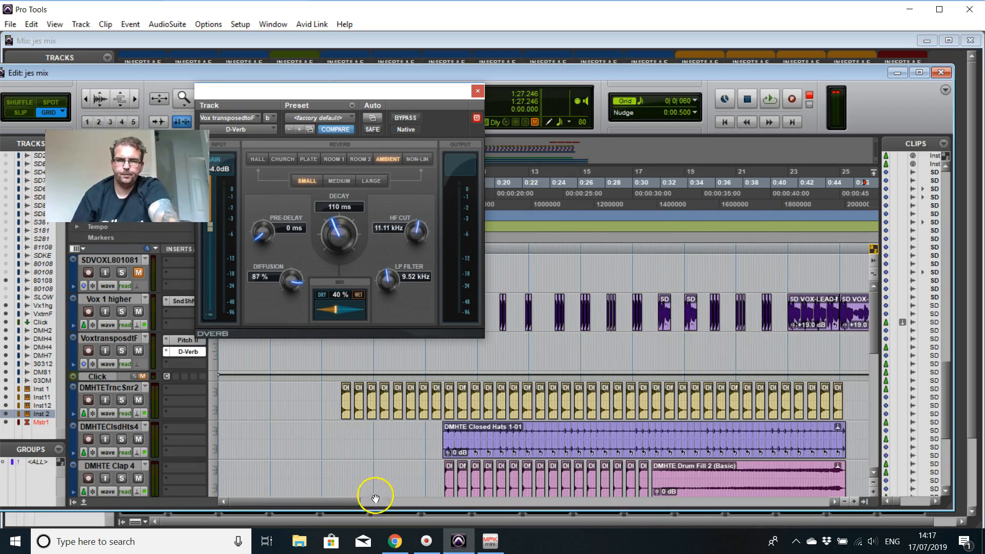
drag(352, 505, 598, 515)
mouse_move(581, 190)
mouse_down()
mouse_move(690, 195)
mouse_move(660, 199)
mouse_up()
key(space)
click(121, 351)
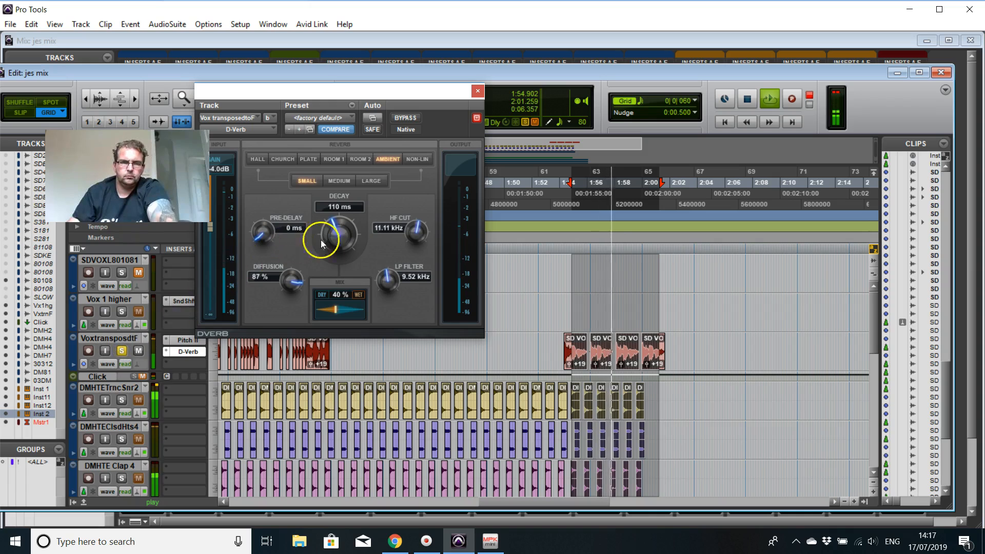
Step: Set the D-Verb mix to 52%, the decay to 137 ms and the pre-delay to 20 ms during playback
drag(338, 309, 340, 310)
key(space)
drag(334, 237, 334, 236)
key(space)
drag(263, 226, 264, 191)
Step: Try the Room 1, Church and Ambient algorithms in D-Verb, and stop playback
click(333, 159)
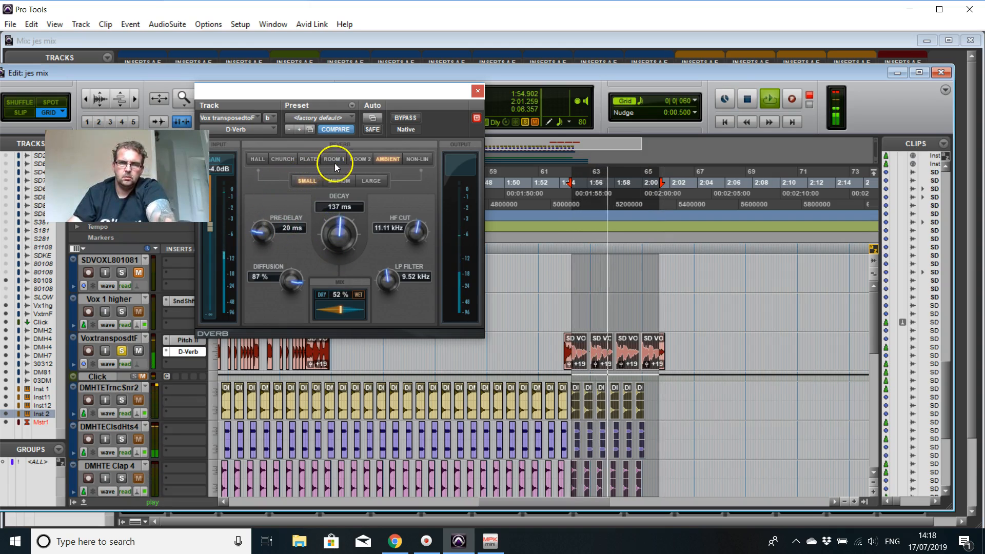
click(280, 159)
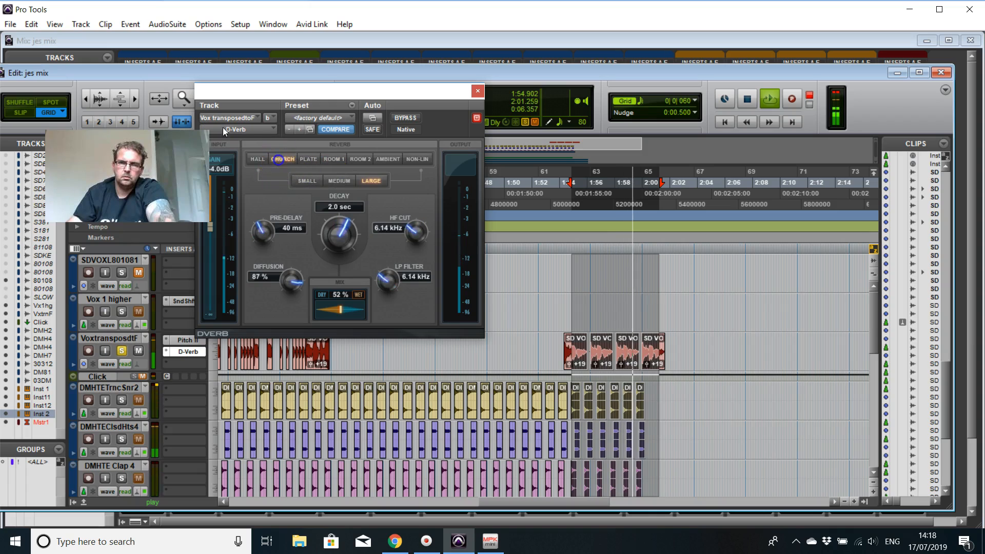
click(387, 160)
key(space)
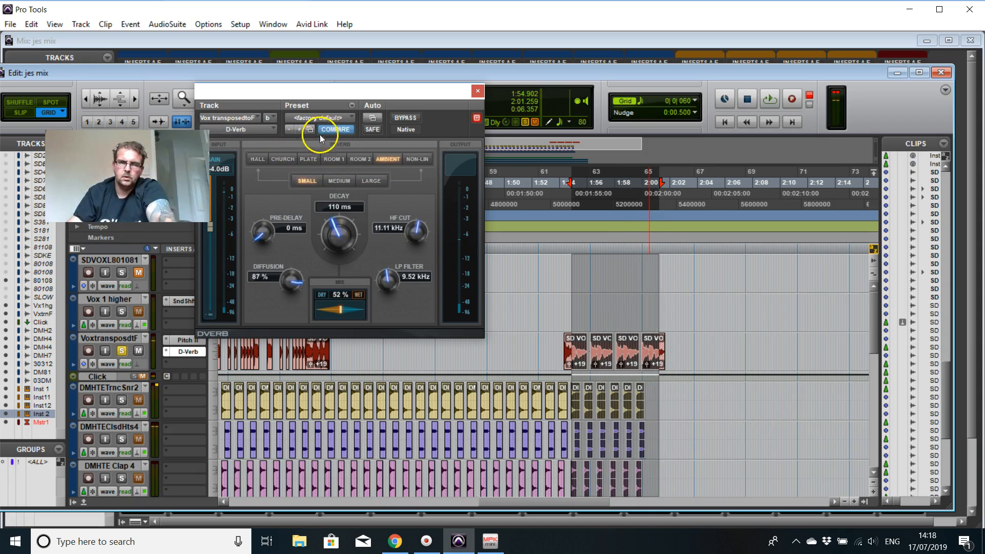
Step: Load the Long Plate Bright preset in D-Verb and set its mix to 53% while auditioning the vocal
click(343, 118)
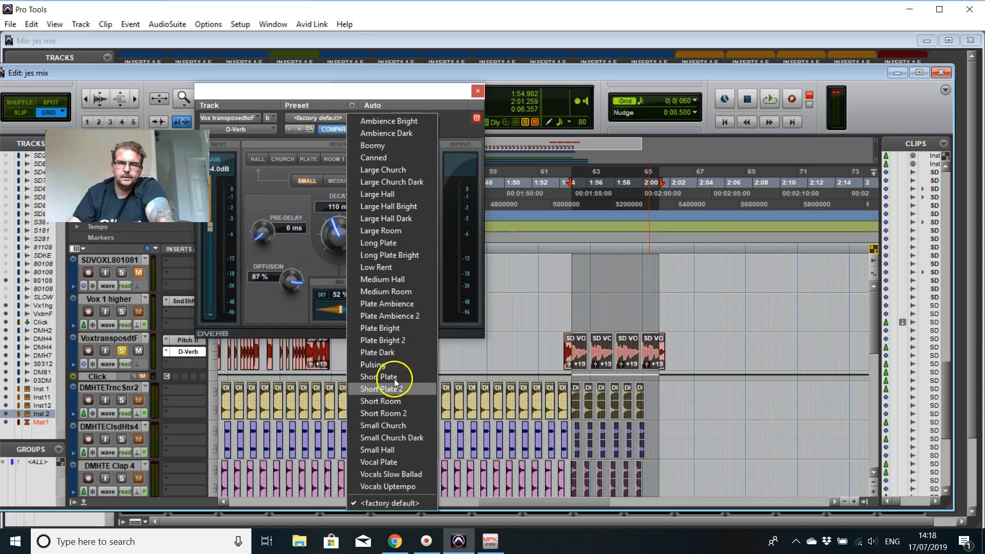
click(389, 255)
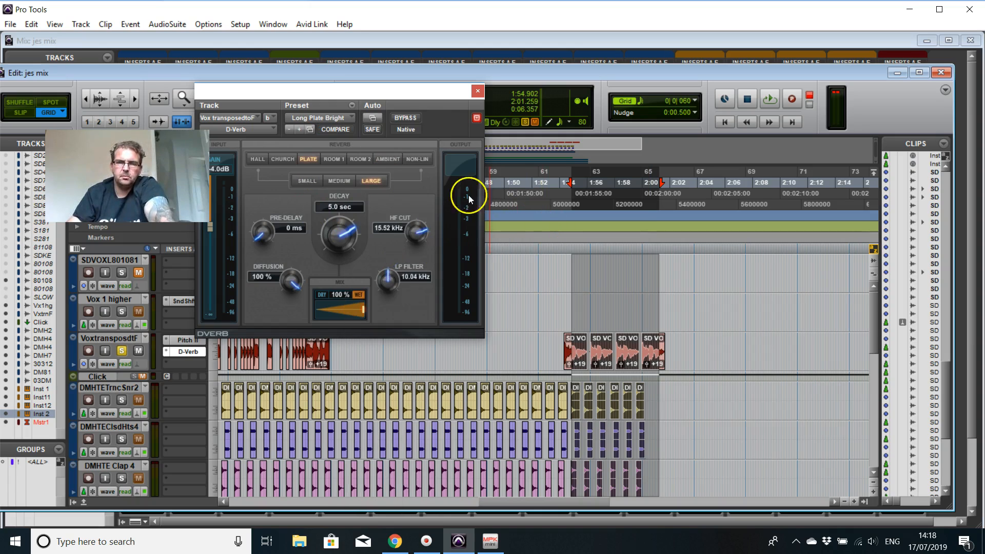
key(space)
drag(362, 307, 337, 307)
key(space)
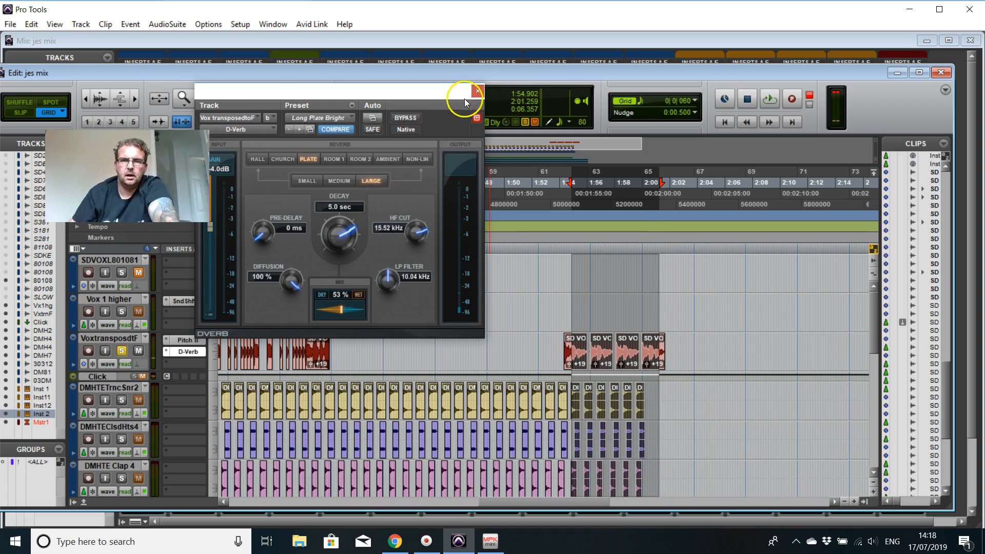
Step: Close D-Verb and copy its insert from the Vox transposed track to the Vox 1 higher track
click(477, 92)
drag(505, 504, 200, 531)
drag(188, 352, 189, 323)
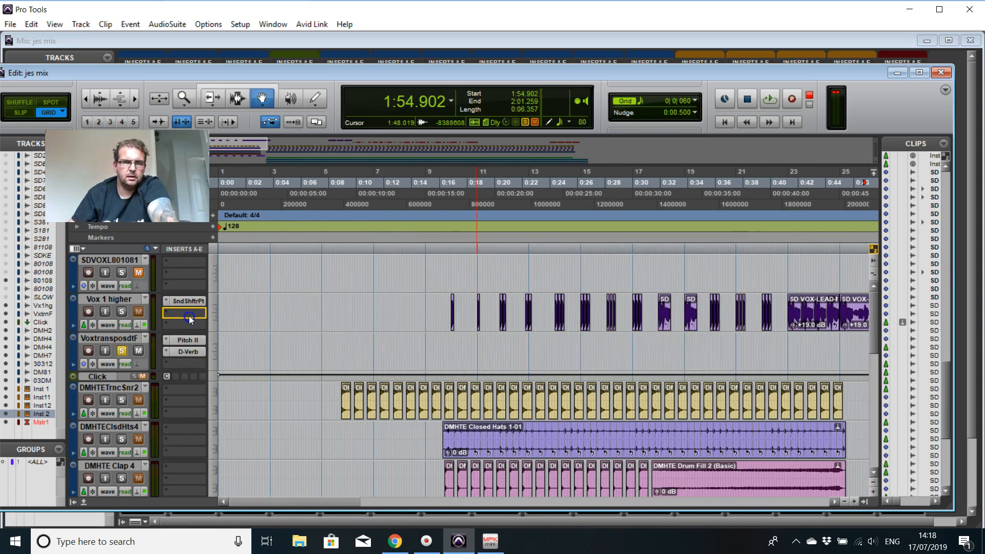
Step: Solo Vox 1 higher, play from 0:14.384, and unsolo both vocal tracks to hear the full mix
drag(433, 275, 147, 319)
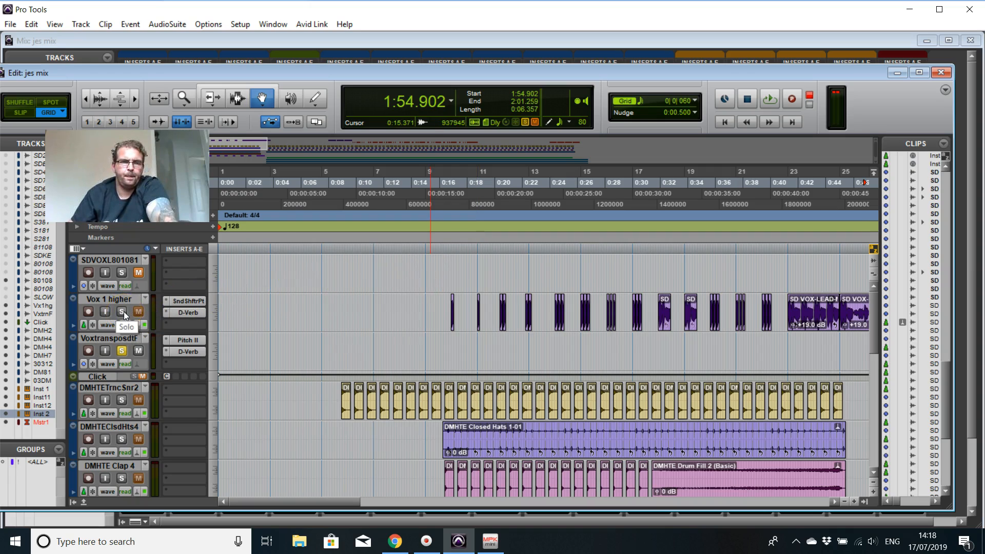
click(417, 186)
key(space)
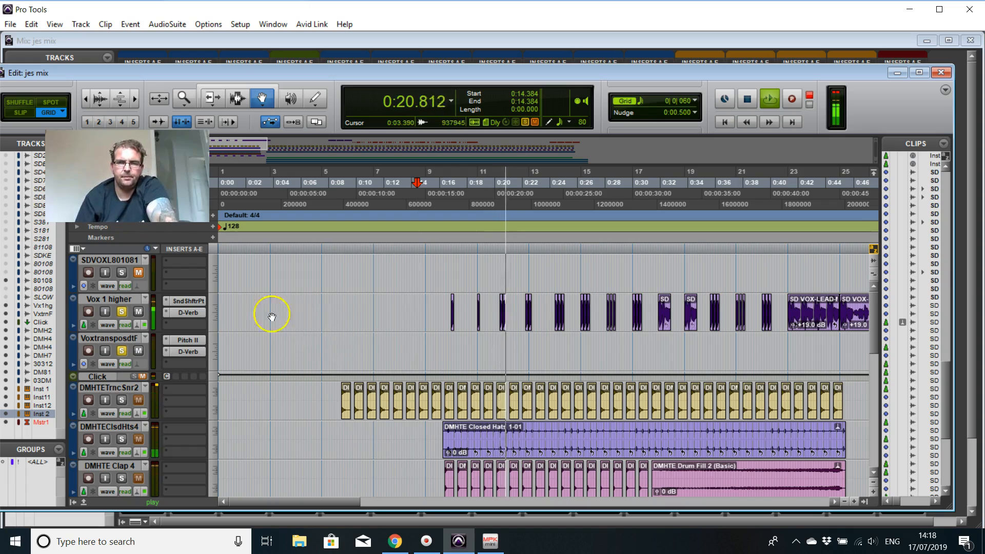
click(123, 313)
click(122, 351)
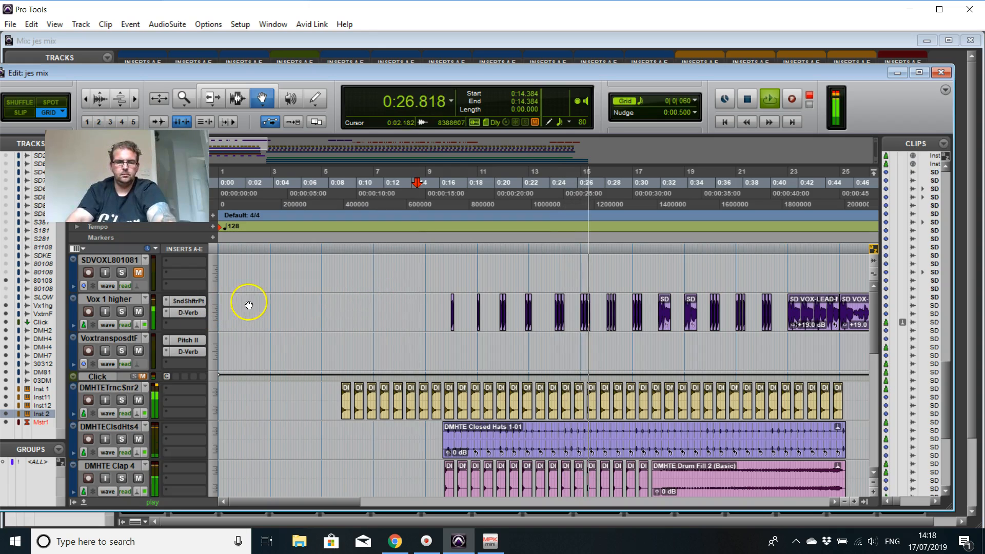
Step: In the Mix window, raise the Vox 1 higher fader to +5.3 dB and the Vox transposed fader to +4.0 dB
click(215, 315)
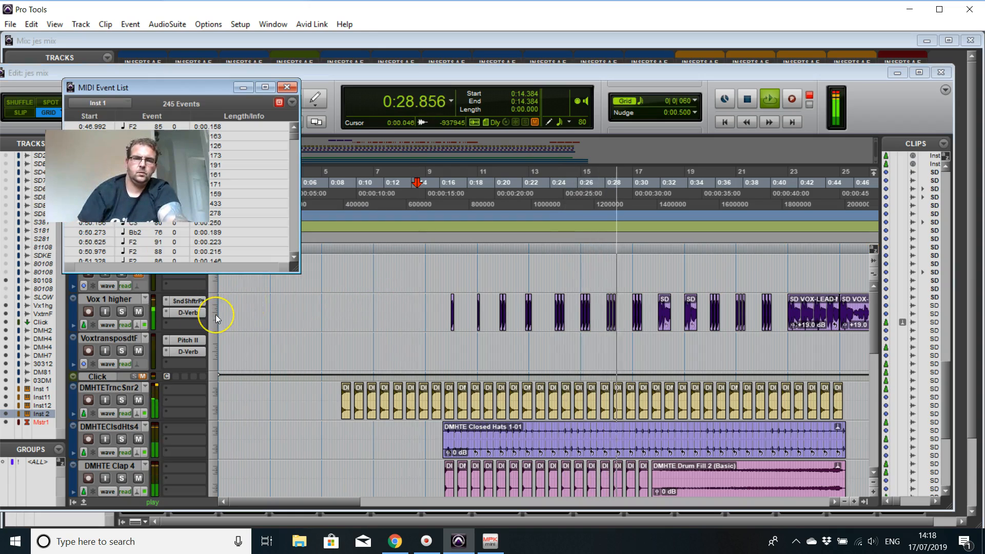
key(ctrl+equal)
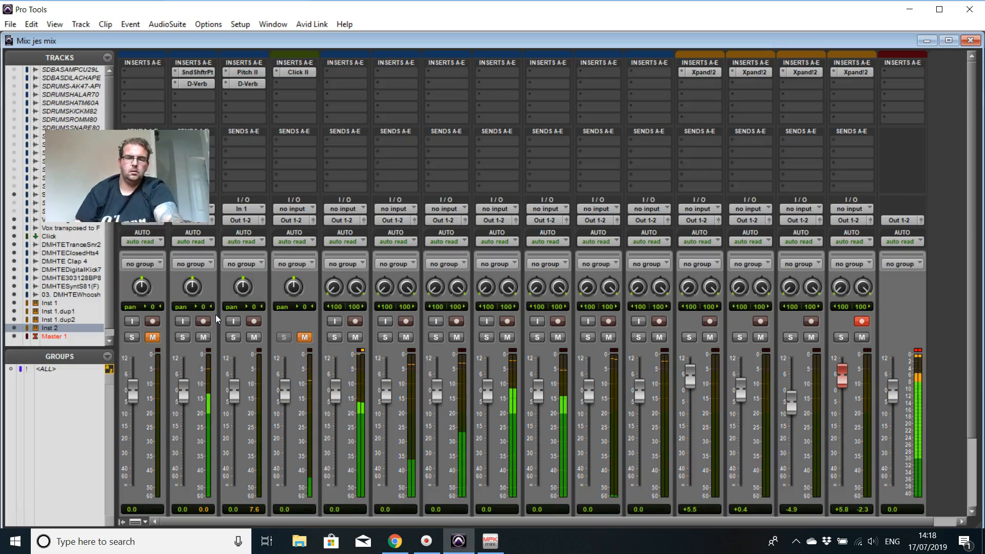
scroll(559, 384, down, 3)
drag(181, 322, 233, 307)
scroll(189, 288, up, 3)
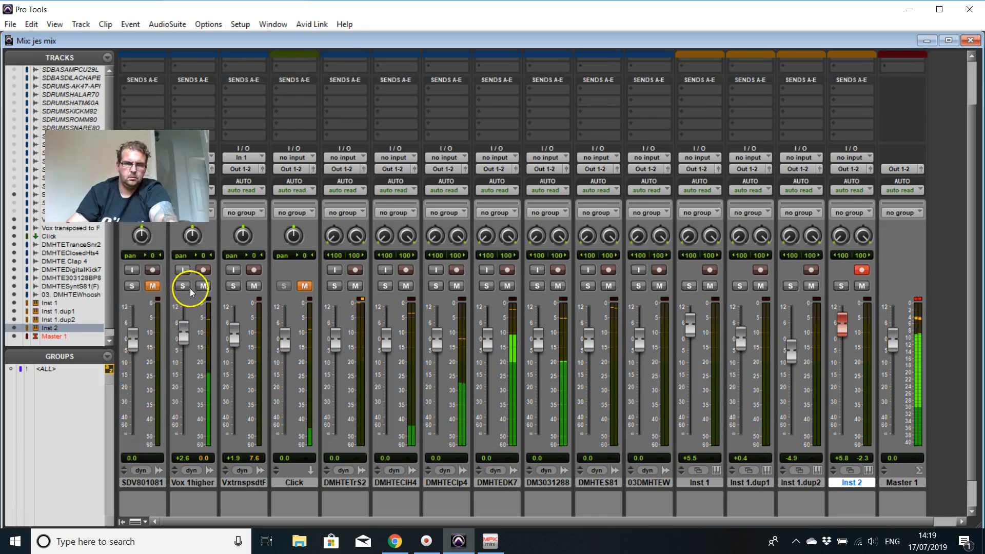
drag(184, 381, 233, 378)
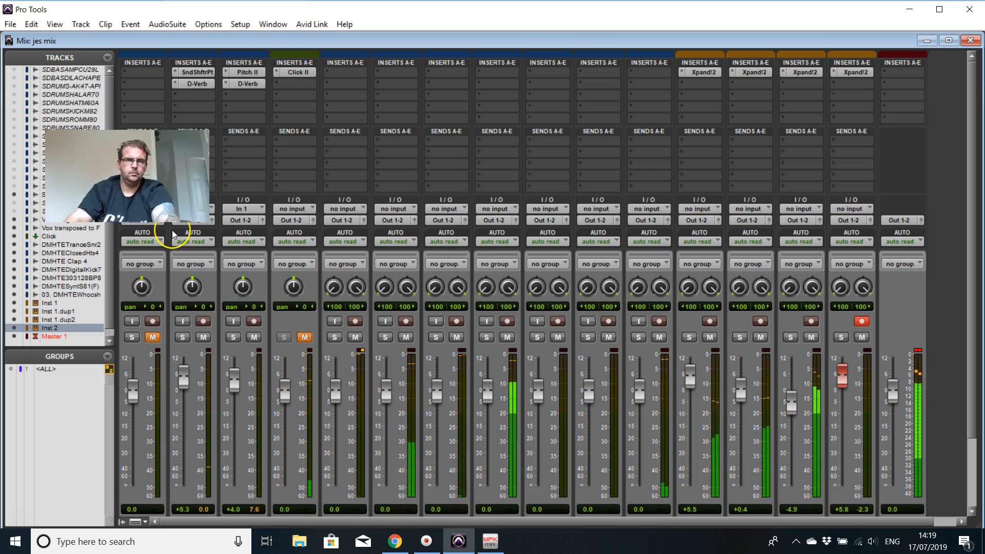
Step: Disarm recording on the Inst 2 track so that plug-ins can be changed
key(ctrl+equal)
key(ctrl+equal)
click(198, 84)
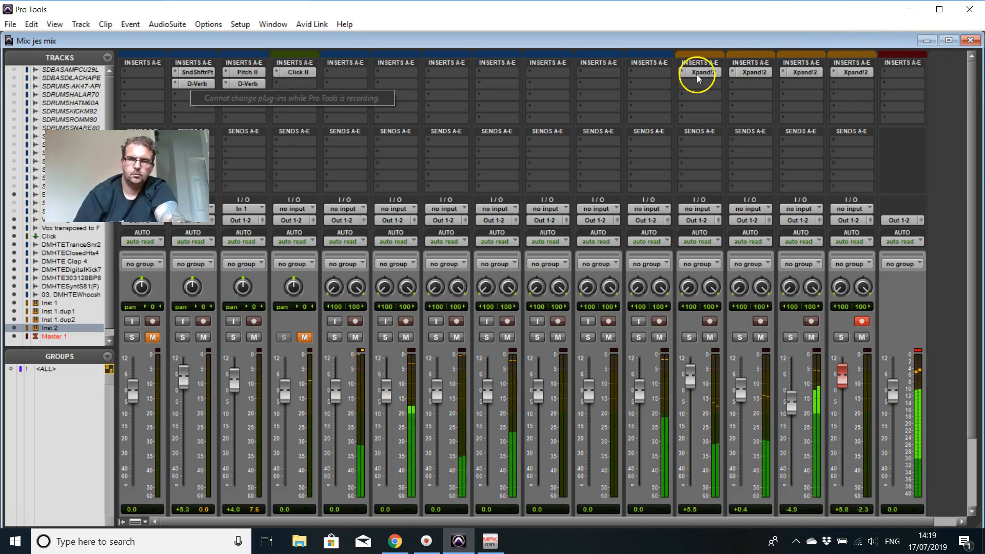
click(942, 169)
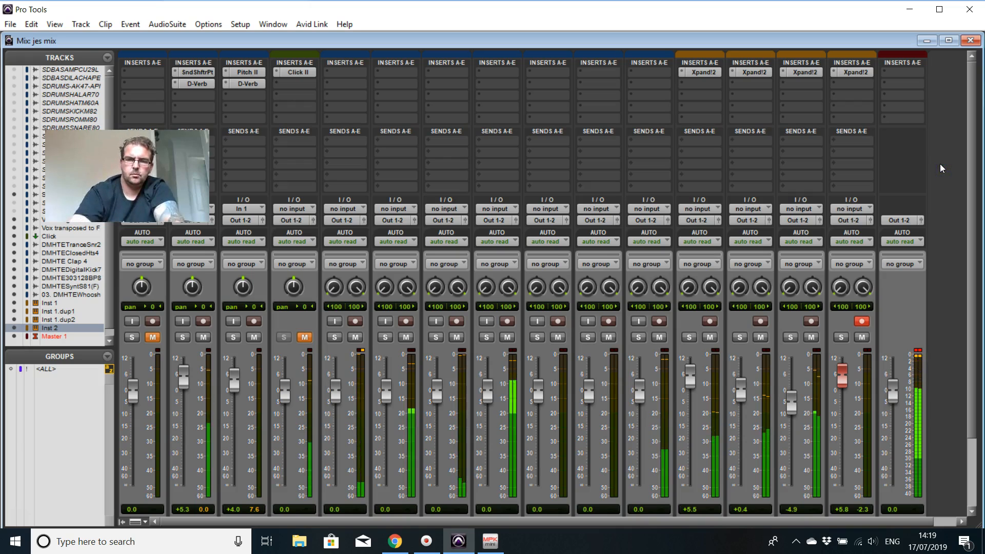
click(863, 321)
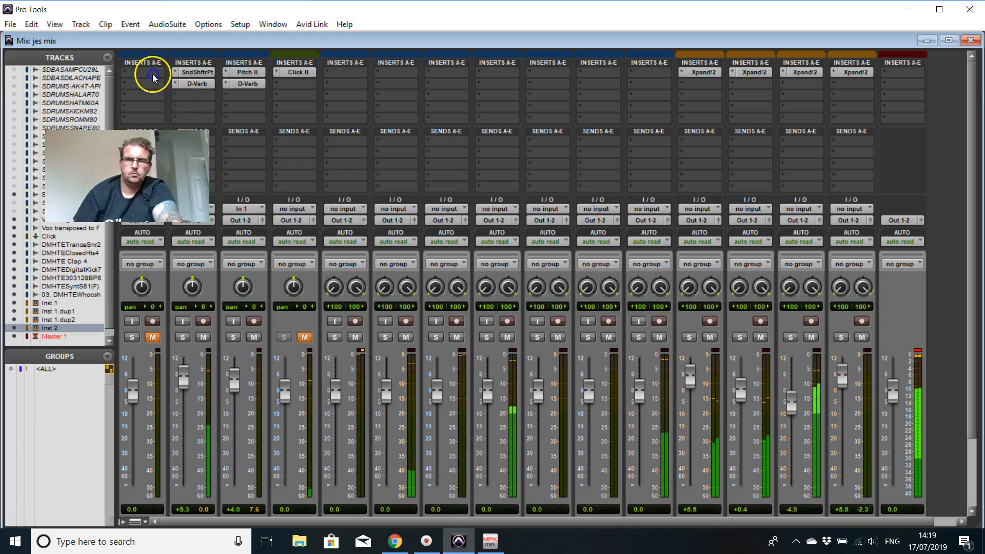
click(190, 94)
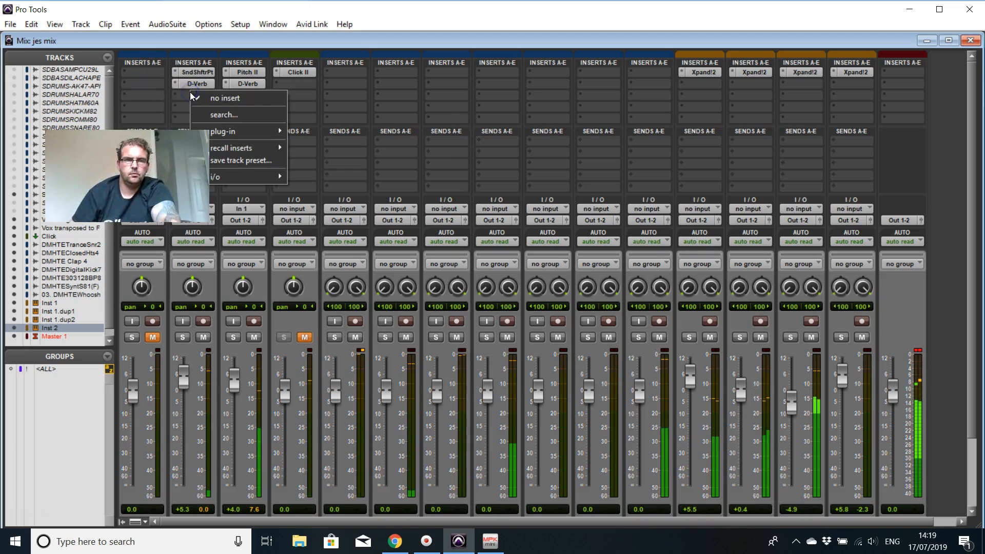
click(235, 132)
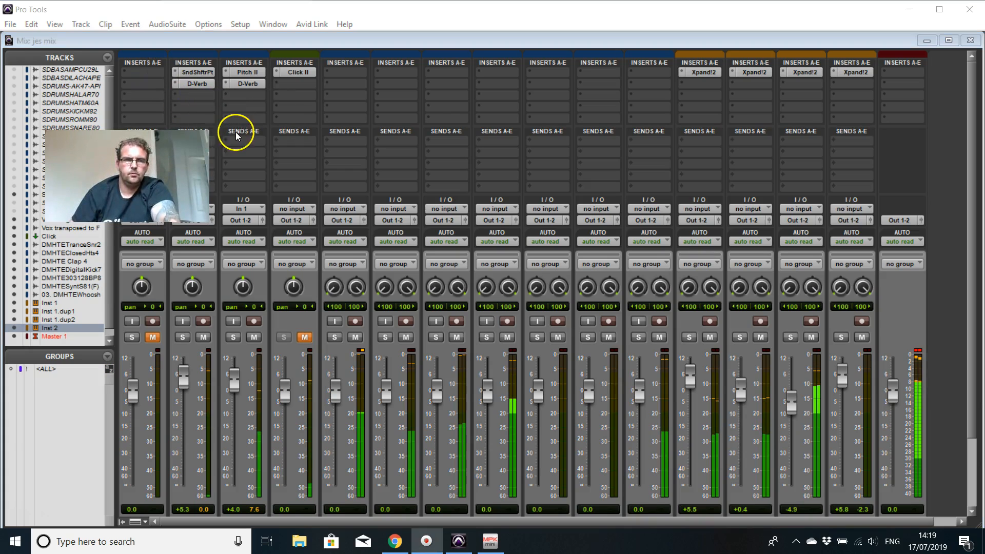
click(196, 94)
click(236, 119)
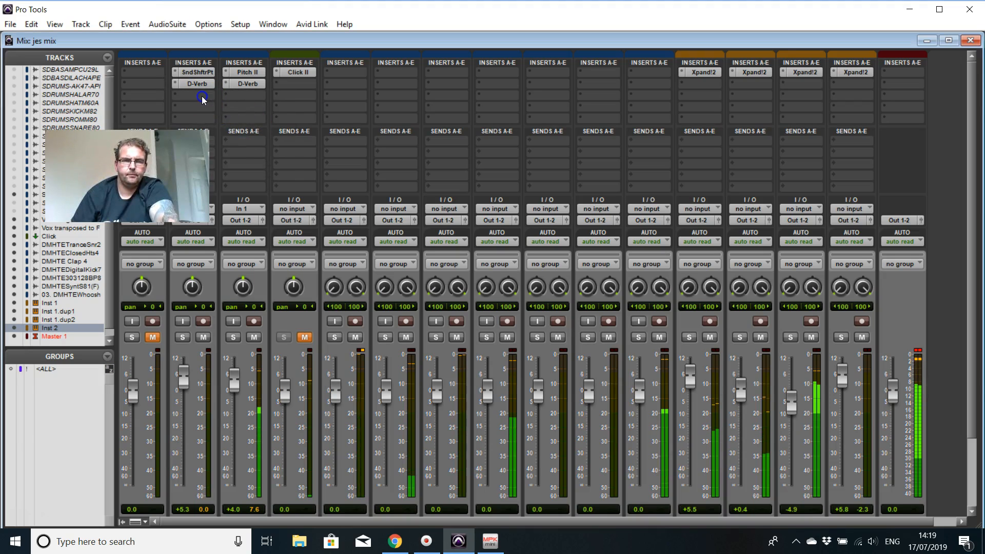
click(201, 96)
click(229, 128)
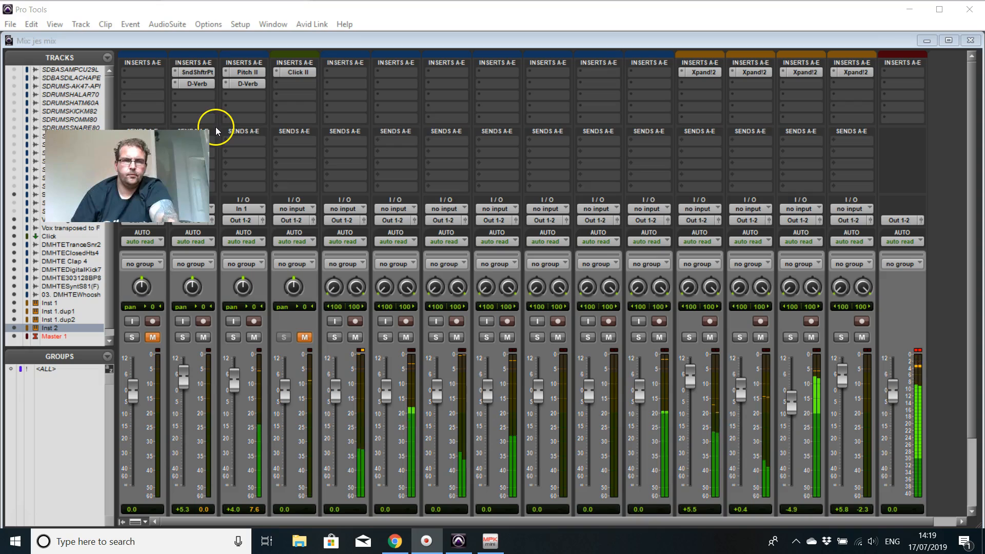
click(406, 125)
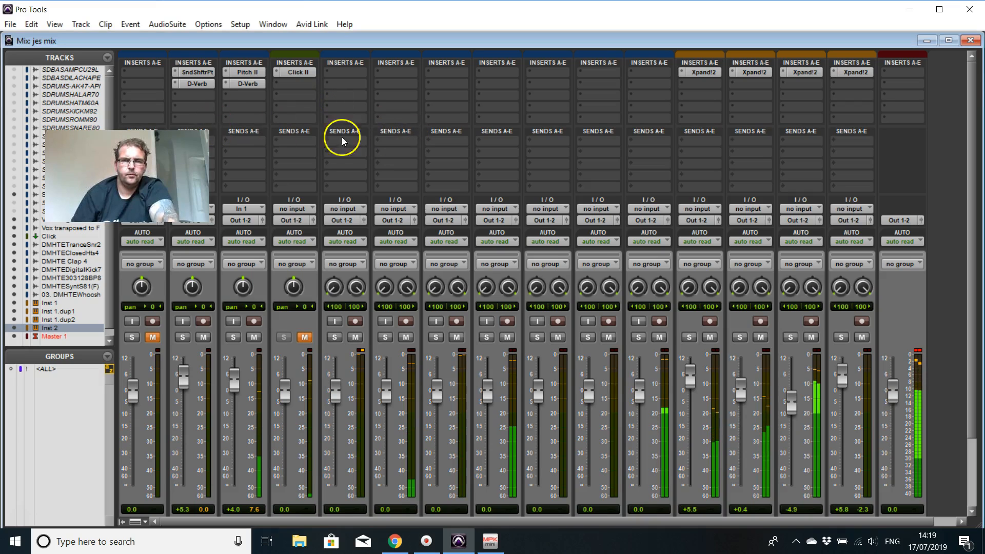
drag(153, 177, 97, 123)
Step: Insert the Blue Cat's Gain 3 M (mono) dynamics plug-in in the third insert slot of Vox 1 higher
click(192, 96)
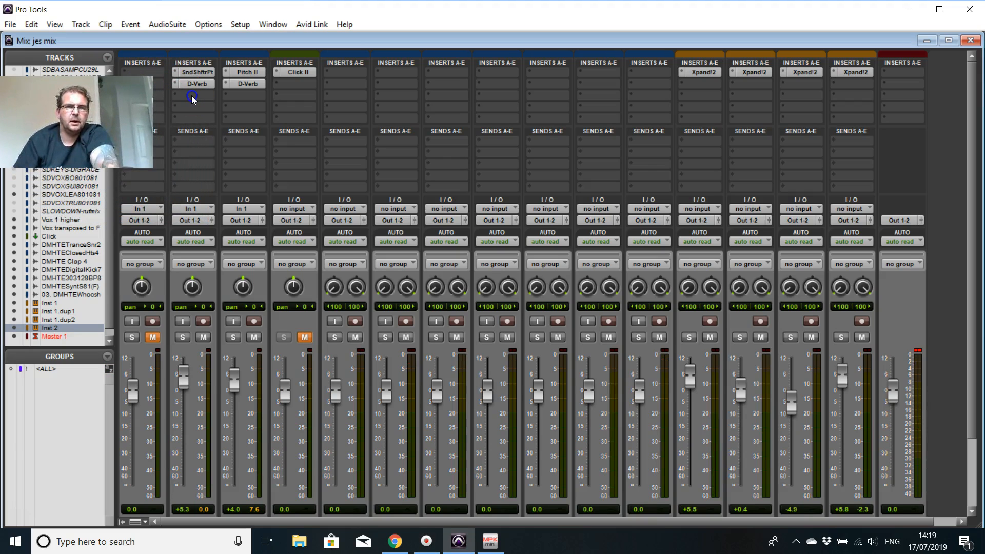
click(192, 95)
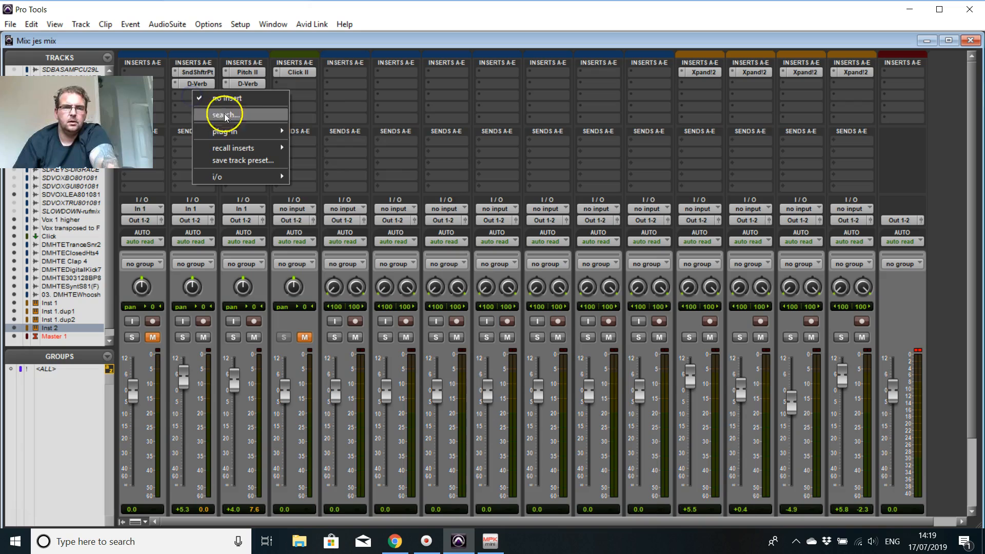
mouse_move(241, 130)
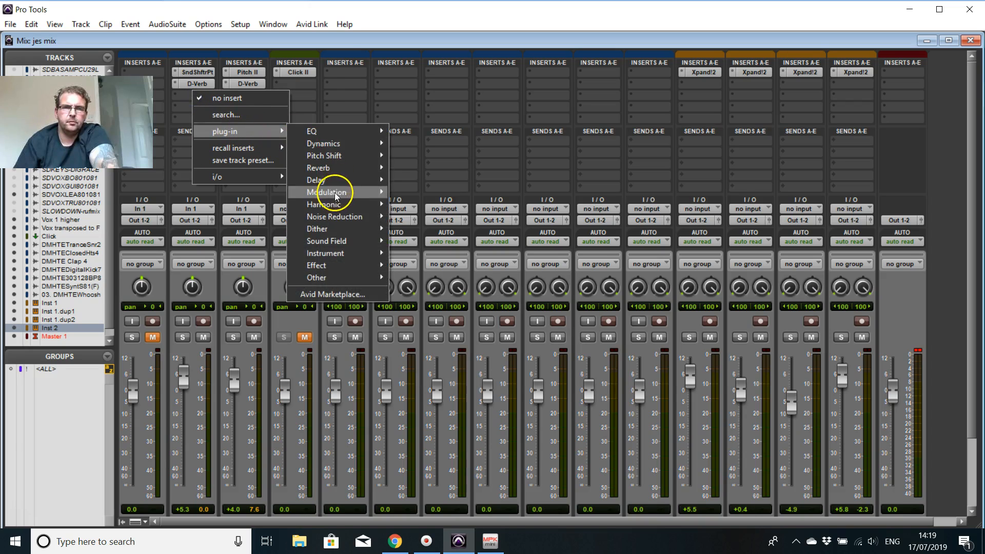
mouse_move(354, 143)
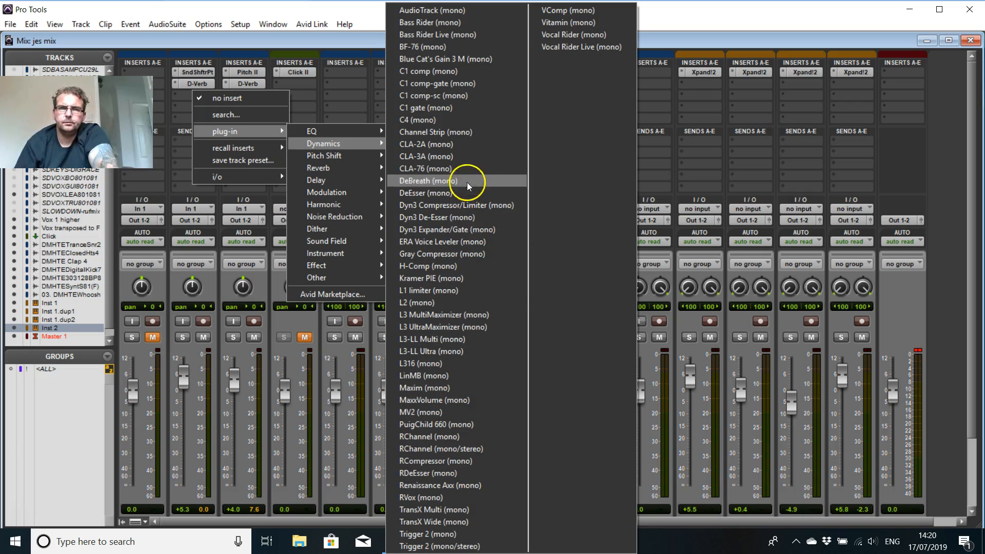
click(441, 65)
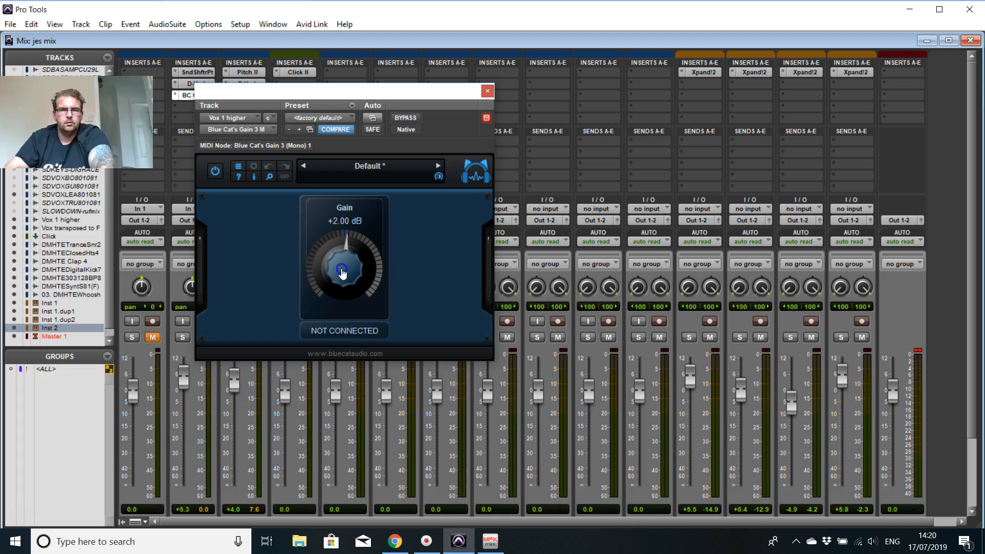
Step: Set the Blue Cat's Gain 3 plug-in on Vox 1 higher to +5.00 dB and close it
drag(343, 273, 338, 268)
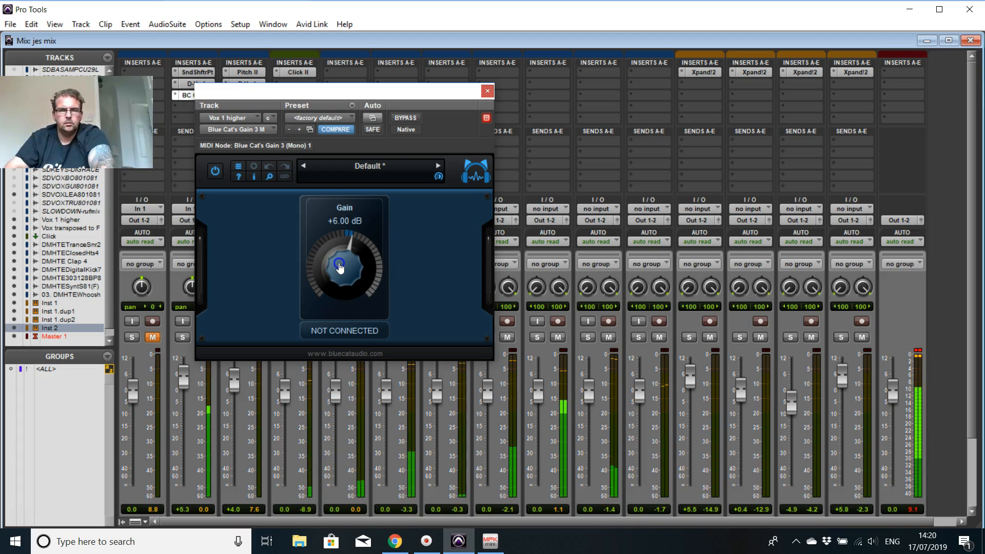
drag(339, 264, 338, 269)
click(487, 93)
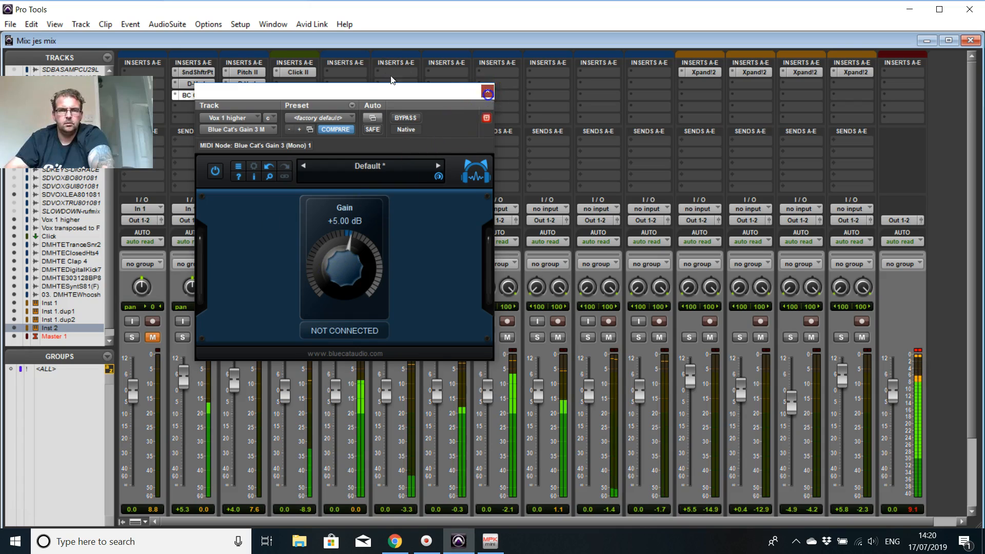
Step: In the D-Verb on Vox 1 higher, set the decay to 2.5 sec and the wet/dry mix to 40%
click(200, 84)
drag(340, 304, 330, 304)
drag(331, 247, 335, 310)
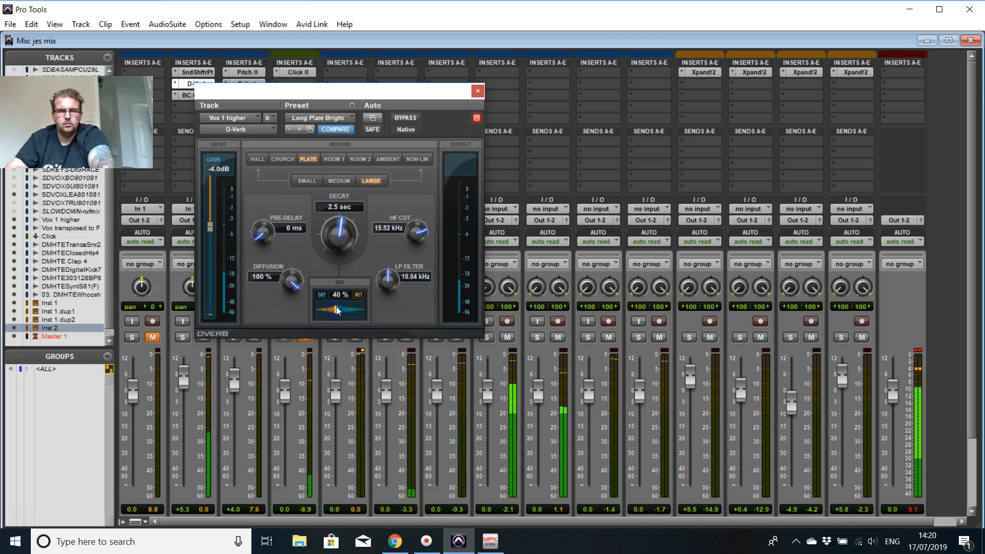
click(481, 93)
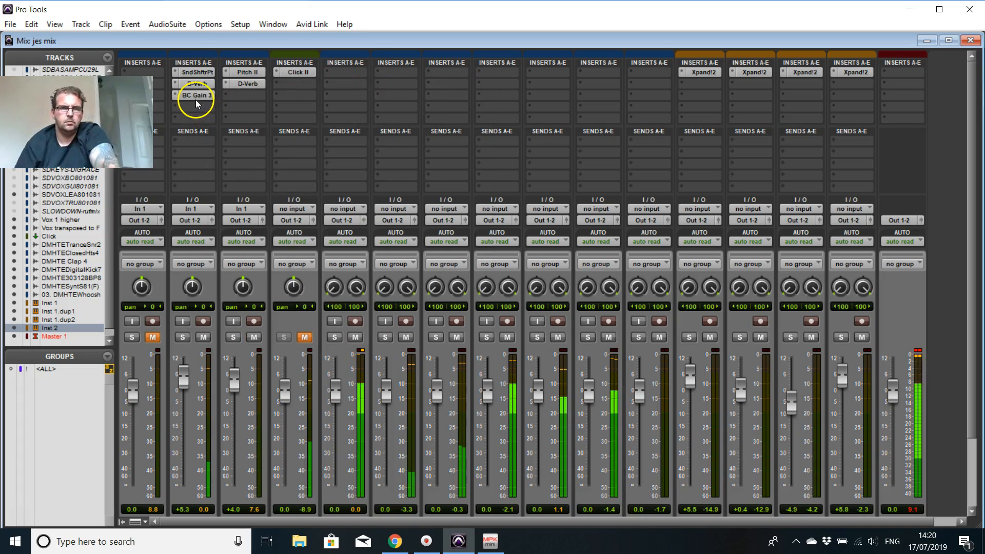
Step: Copy the BC Gain 3 insert from Vox 1 higher to the Vox transposed track, and set that track's D-Verb decay to 2.7 sec
drag(196, 97, 236, 97)
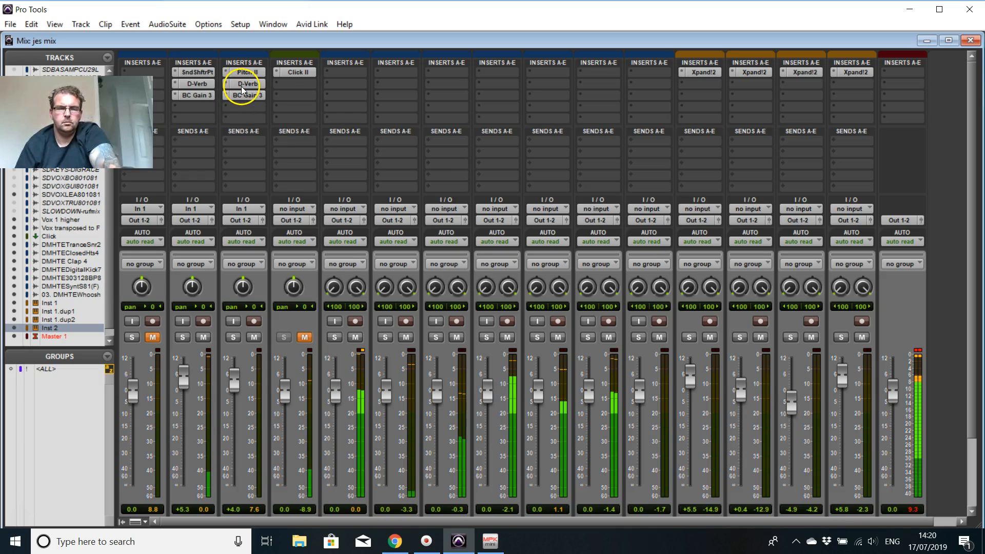
click(248, 83)
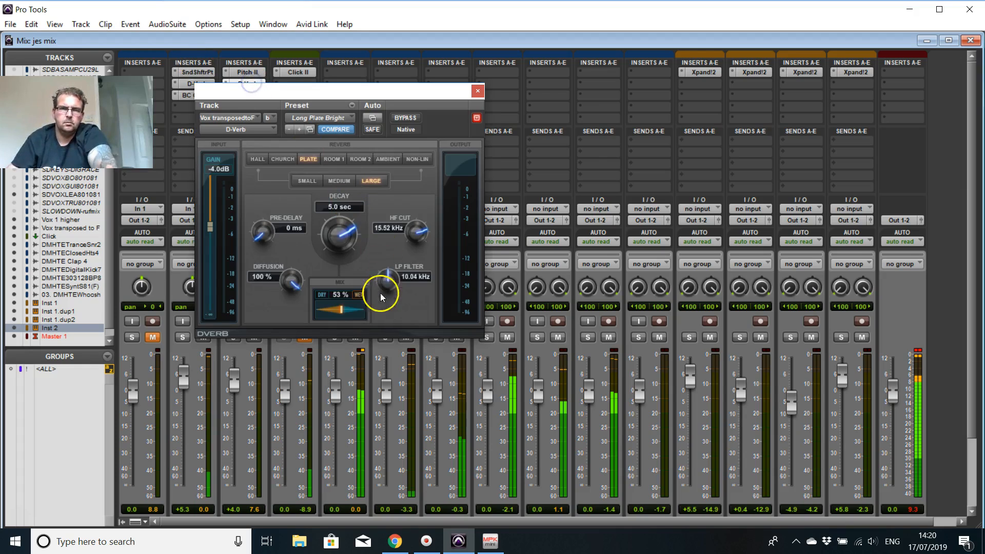
drag(346, 236, 331, 256)
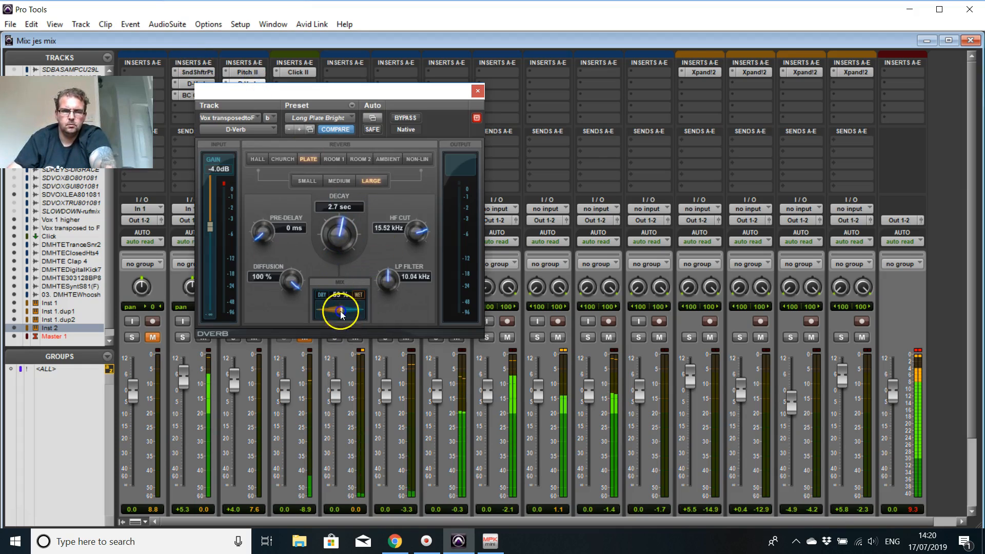
click(478, 91)
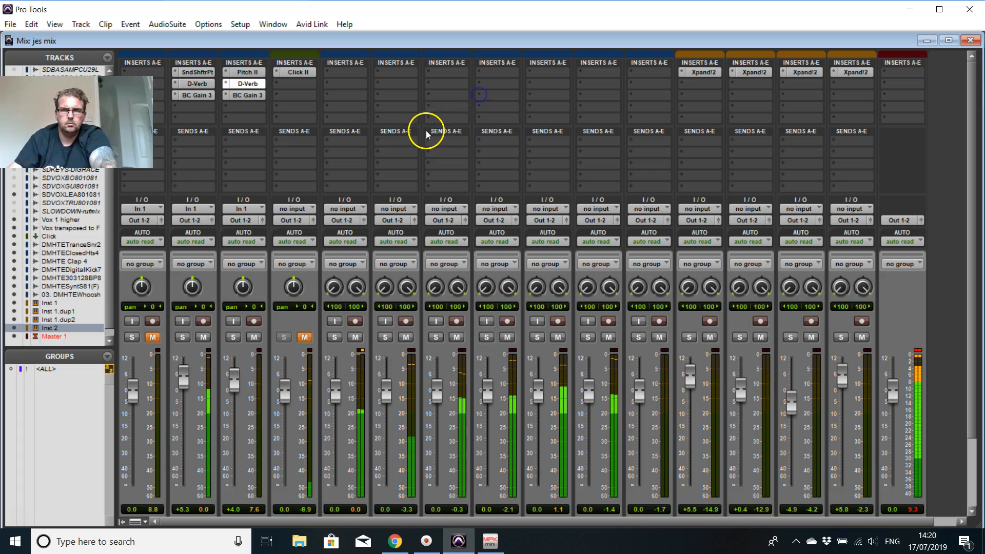
Step: Show the Edit window, listen to the mix, stop playback and return to the start of the session
key(ctrl+equal)
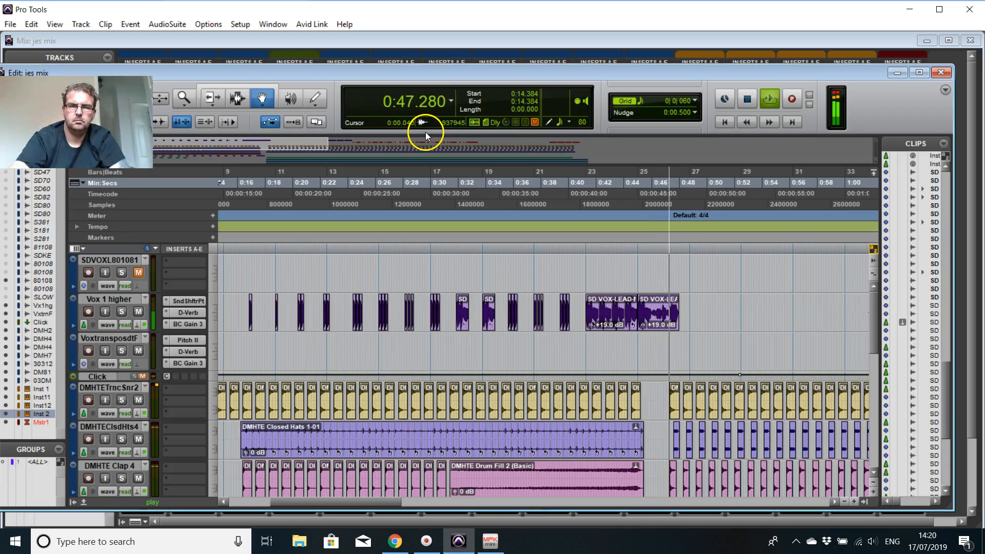
click(746, 101)
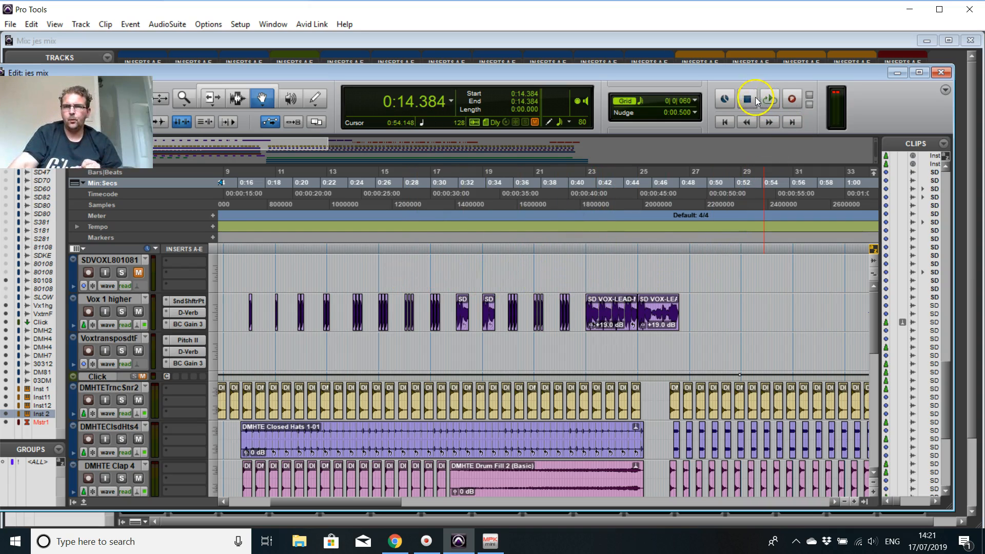
click(725, 122)
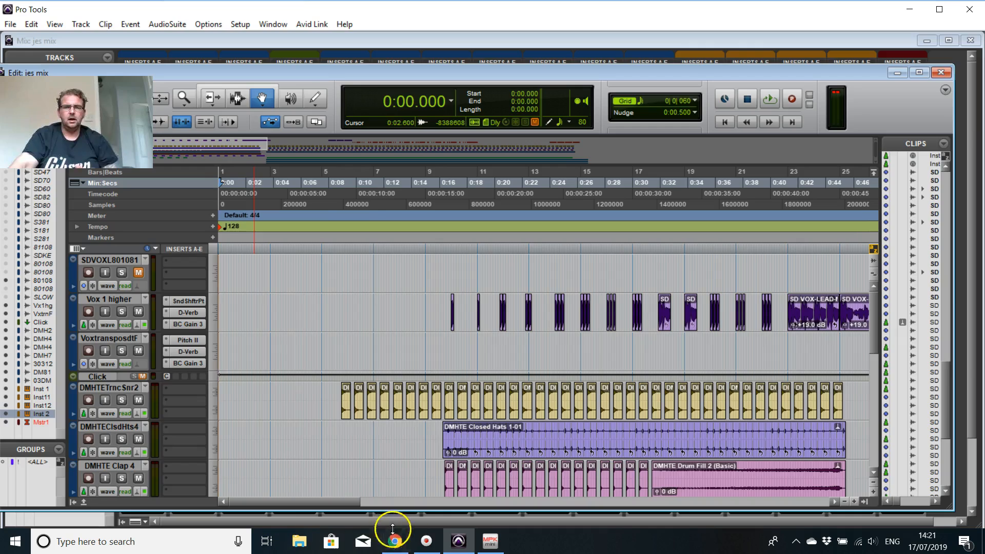
click(399, 544)
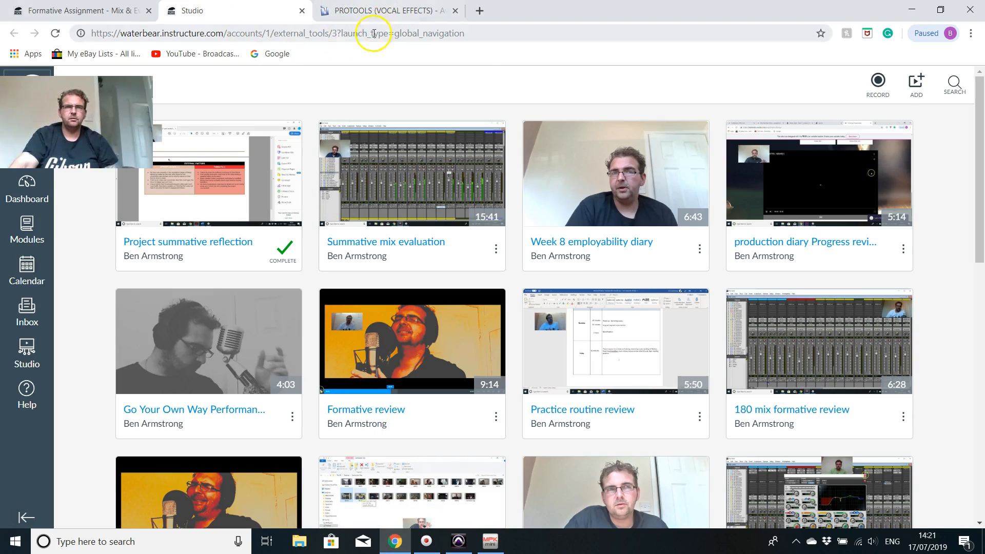
click(912, 10)
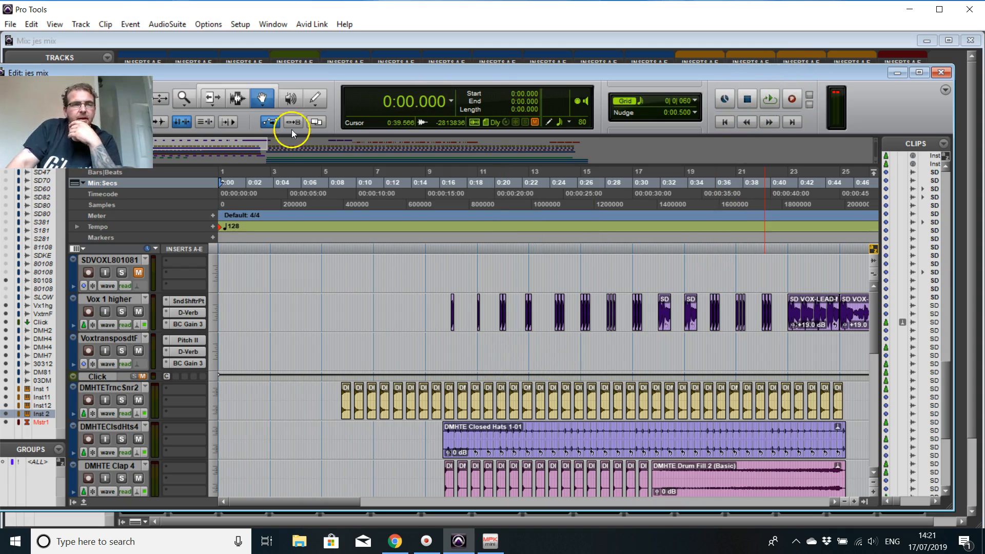
drag(128, 119, 377, 63)
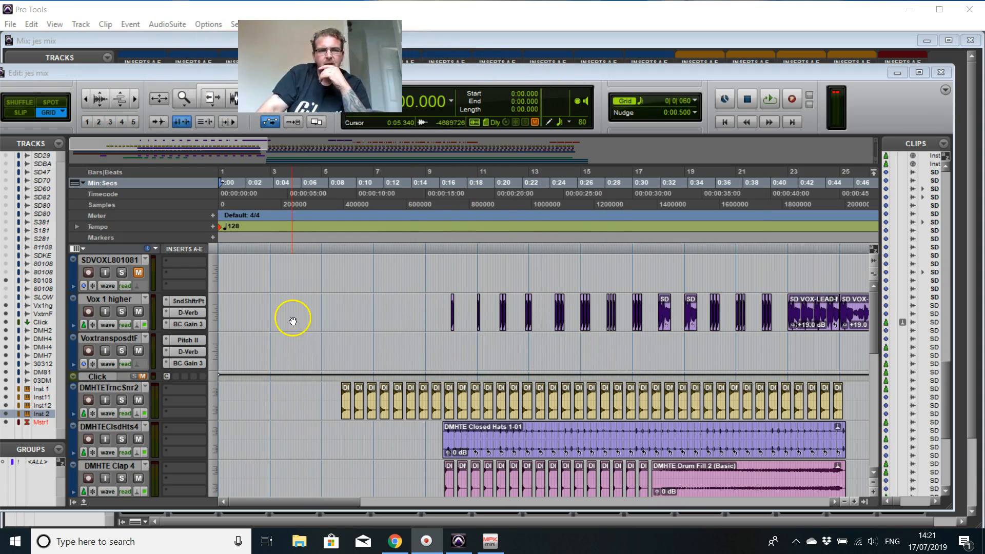
Step: Look over the arrangement's tracks in the Edit window, from the vocals down to Inst 2 and back
scroll(291, 319, down, 3)
scroll(291, 323, down, 8)
scroll(288, 331, up, 5)
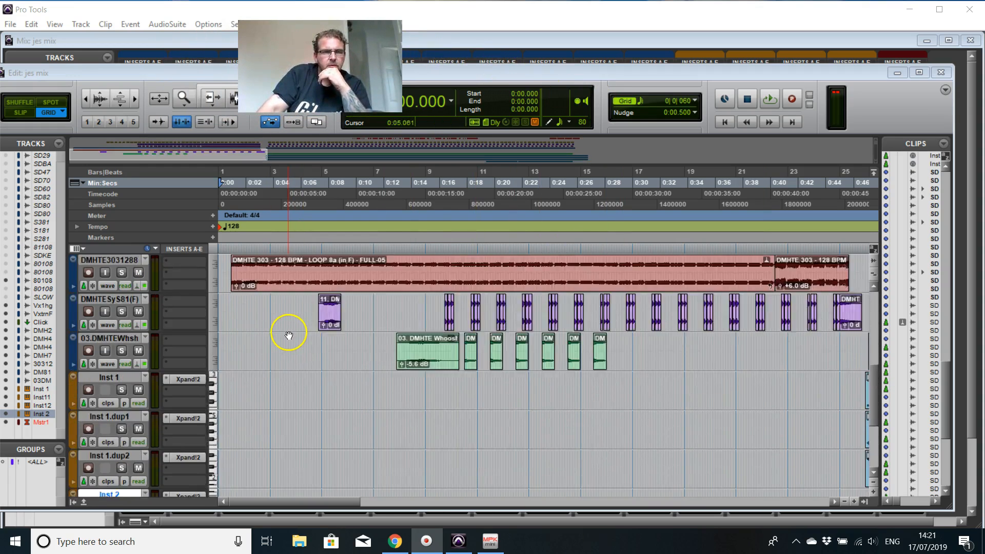
scroll(290, 341, down, 8)
scroll(301, 336, up, 7)
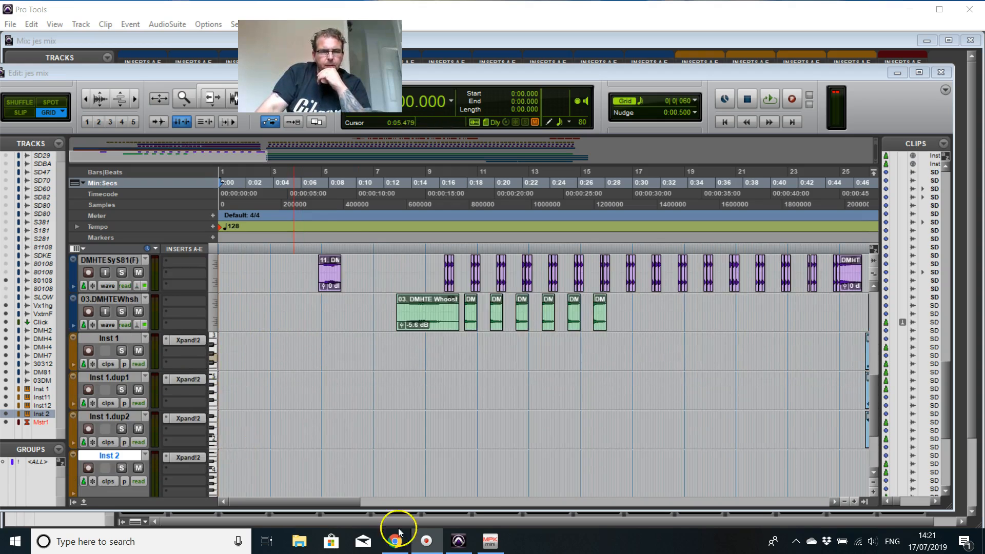
scroll(319, 404, up, 3)
scroll(387, 403, up, 3)
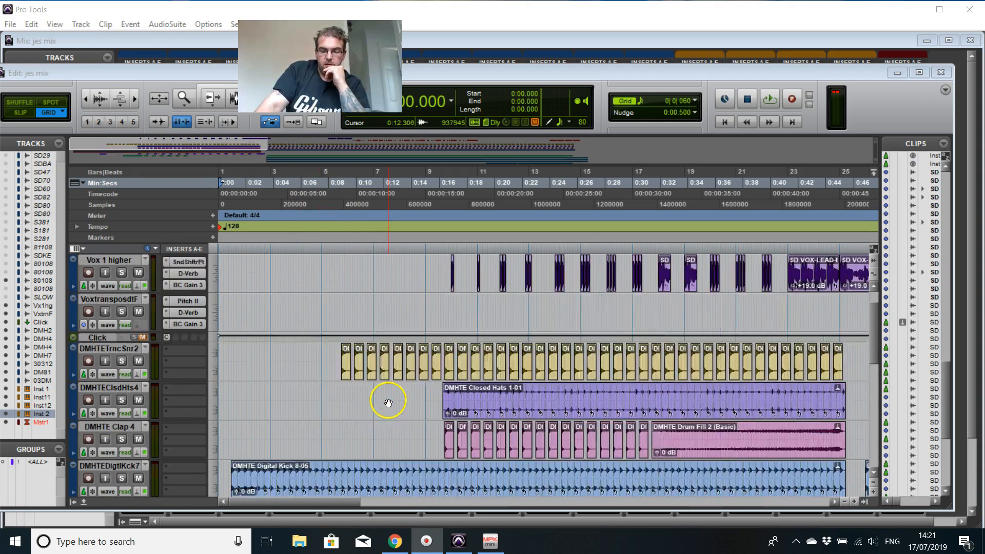